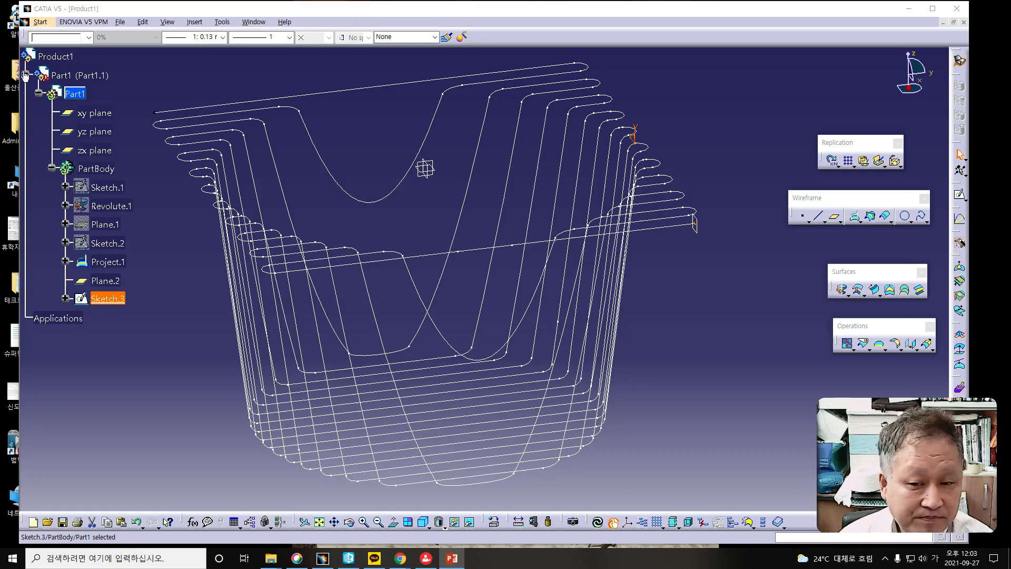
# Step: Switch to the Part Design workbench
pyautogui.click(40, 22)
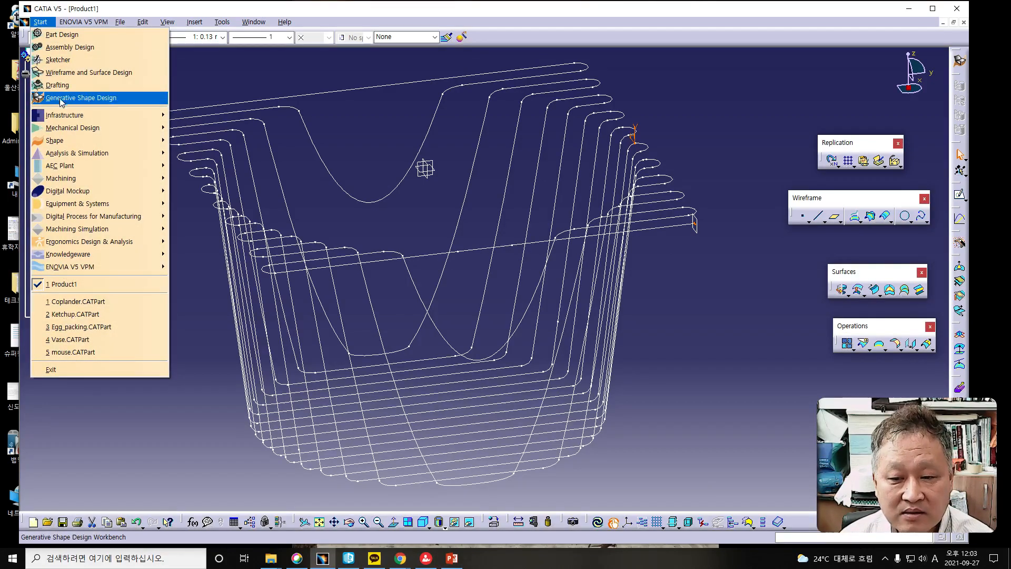
pyautogui.moveTo(81, 132)
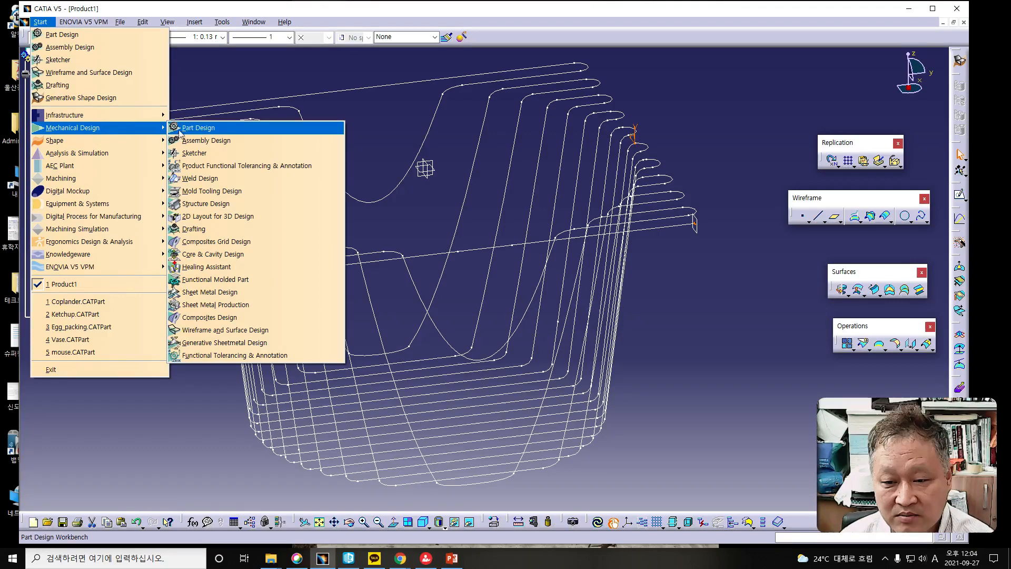
pyautogui.click(193, 131)
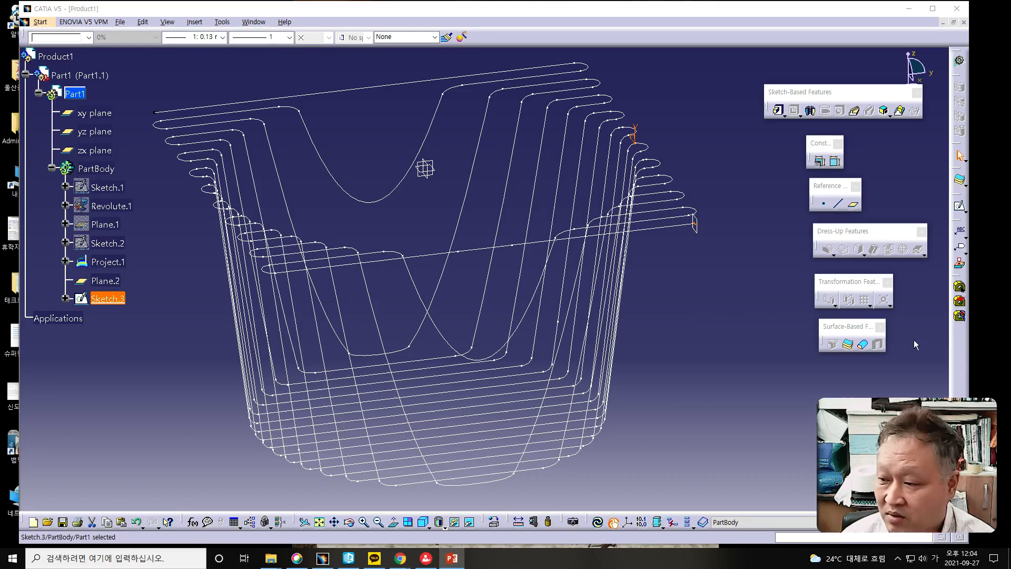
# Step: Create a rib by sweeping Sketch.3 along the projected curve Project.1 with Keep angle profile control
pyautogui.click(855, 111)
pyautogui.click(855, 111)
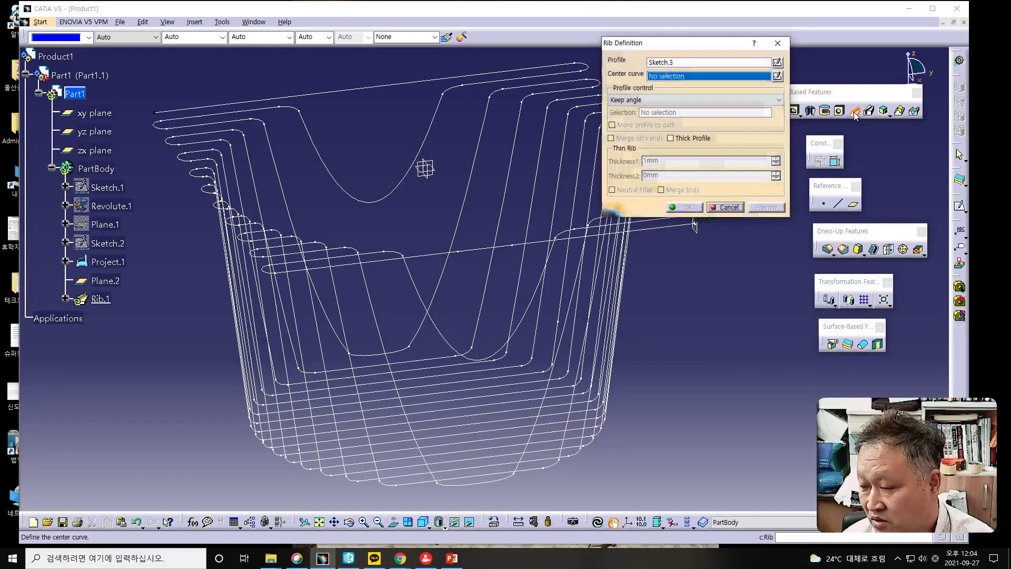
pyautogui.moveTo(701, 50); pyautogui.dragTo(689, 206)
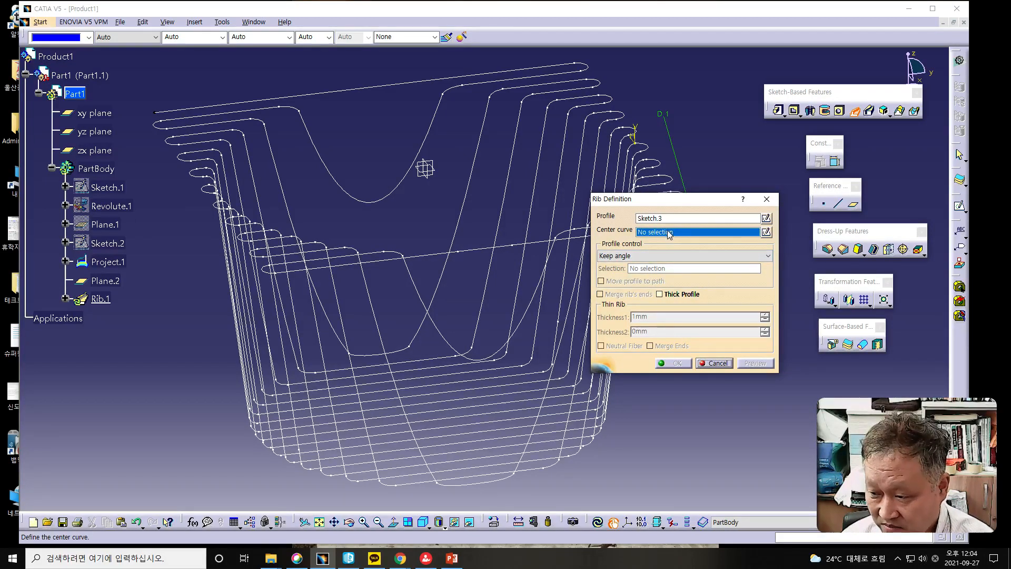
pyautogui.moveTo(677, 199); pyautogui.dragTo(699, 284)
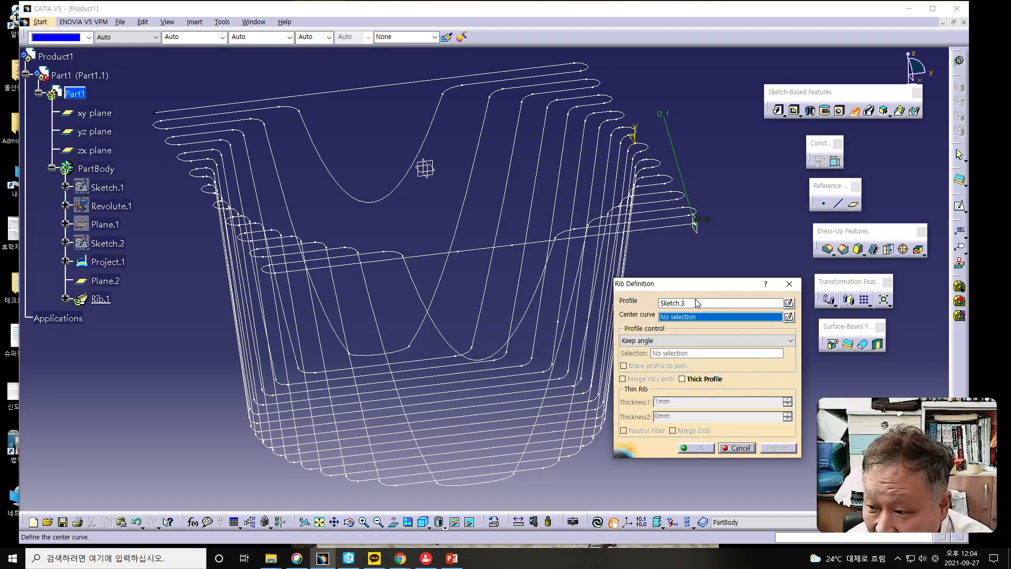
pyautogui.click(609, 230)
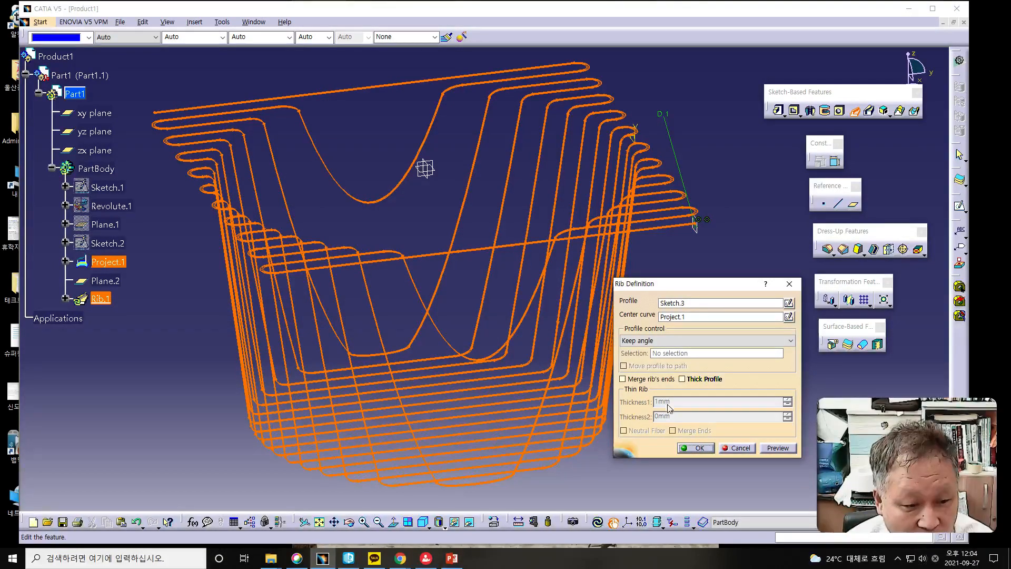
pyautogui.click(667, 341)
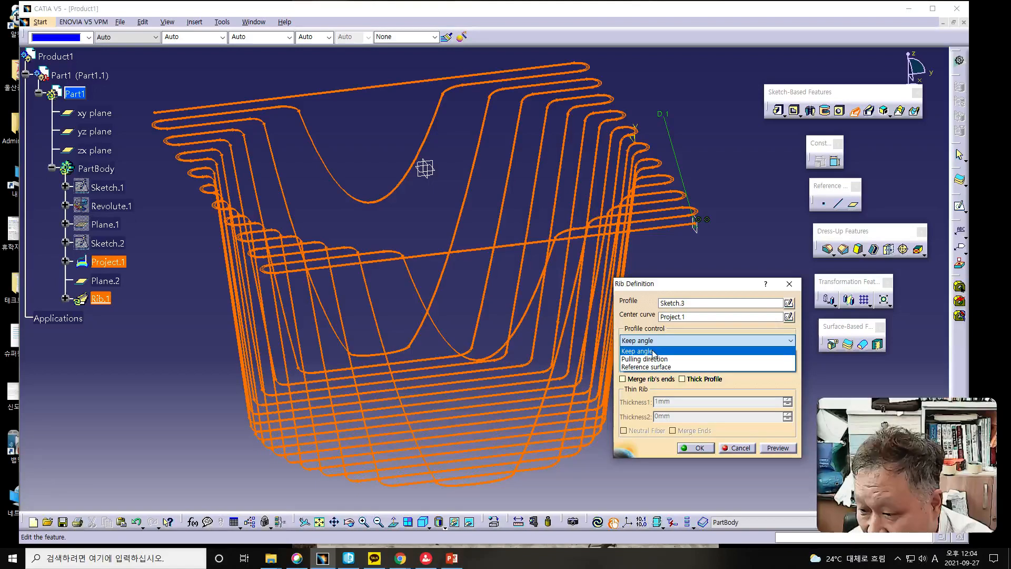
pyautogui.click(656, 352)
pyautogui.click(778, 447)
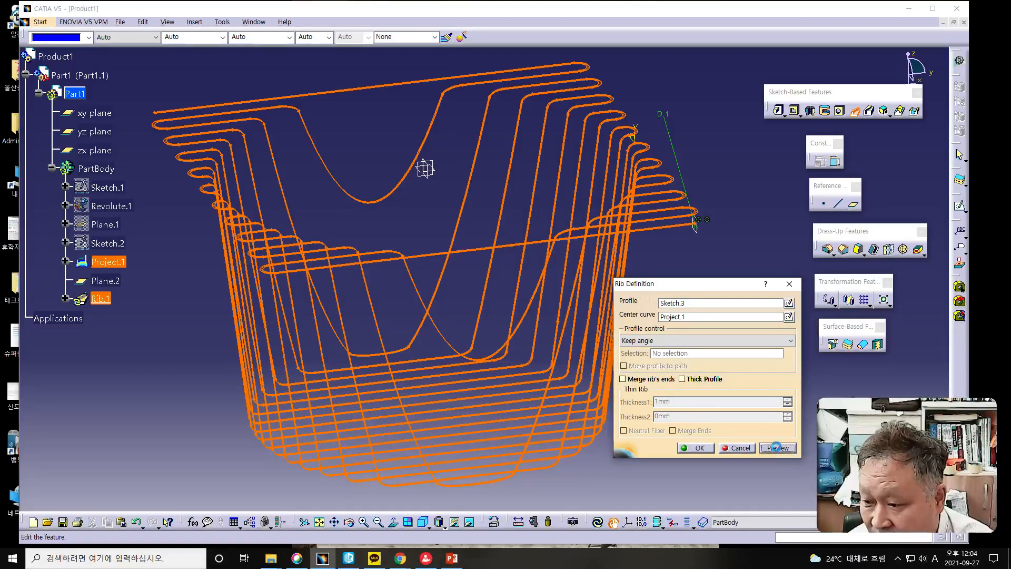
pyautogui.click(696, 448)
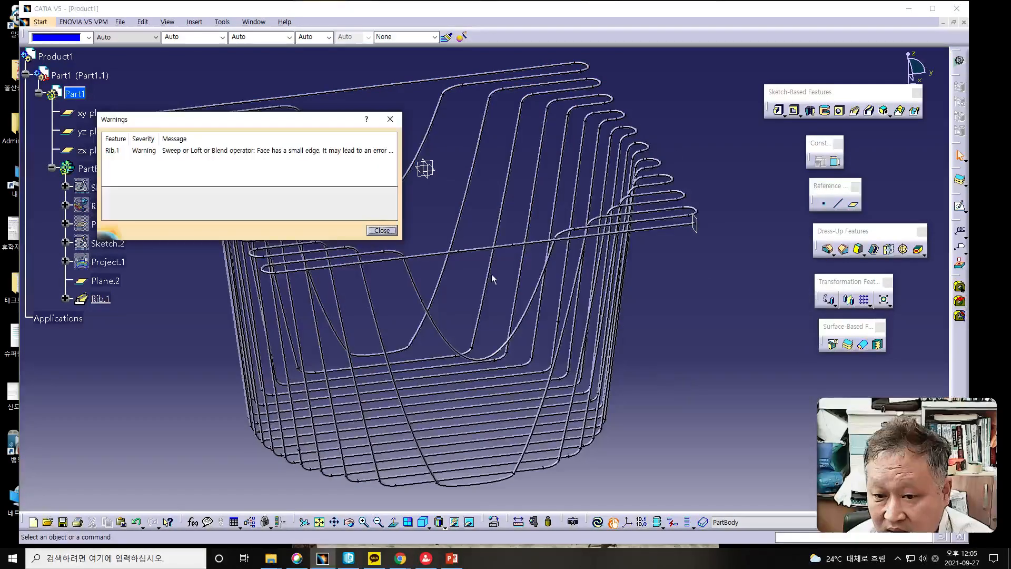
pyautogui.click(382, 230)
# Step: Start a circular pattern and set its angular spacing to 90 degrees
pyautogui.moveTo(458, 246)
pyautogui.mouseDown(button='middle')
pyautogui.moveTo(472, 307)
pyautogui.moveTo(413, 345)
pyautogui.moveTo(459, 252)
pyautogui.mouseUp(button='middle')
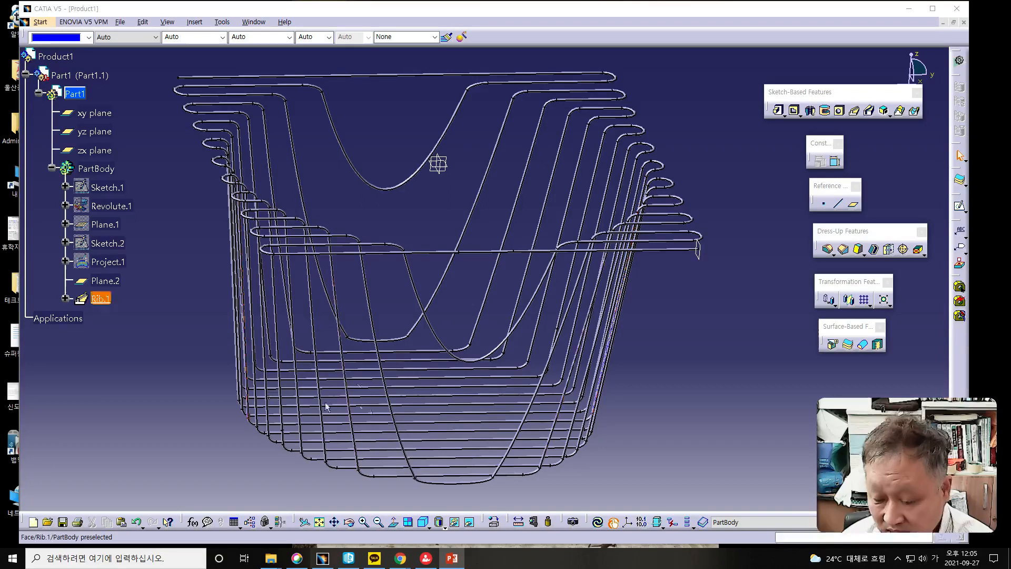
pyautogui.moveTo(358, 356)
pyautogui.mouseDown(button='middle')
pyautogui.moveTo(358, 396)
pyautogui.moveTo(368, 402)
pyautogui.moveTo(342, 345)
pyautogui.moveTo(361, 381)
pyautogui.moveTo(356, 370)
pyautogui.mouseUp(button='middle')
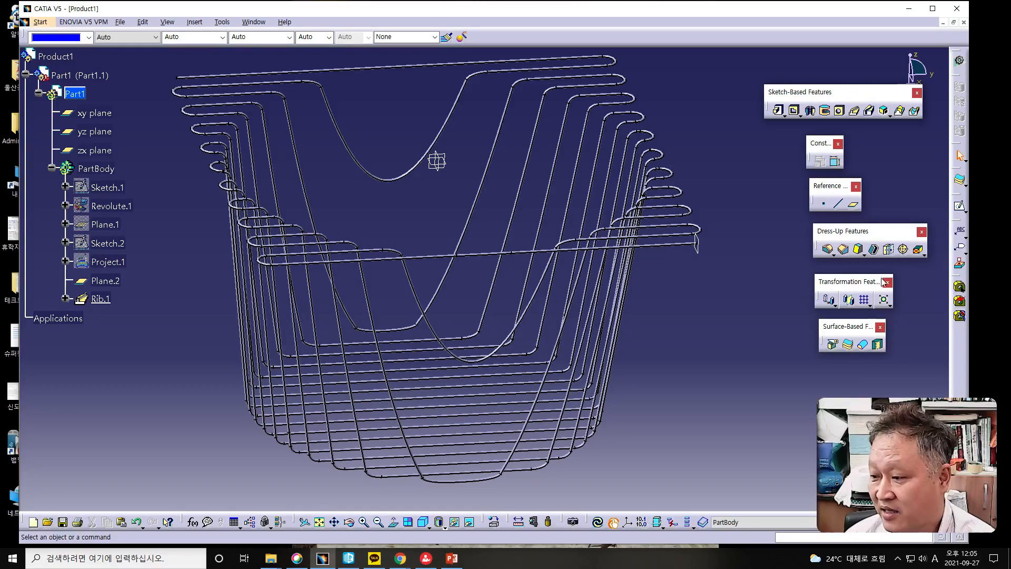
pyautogui.click(867, 305)
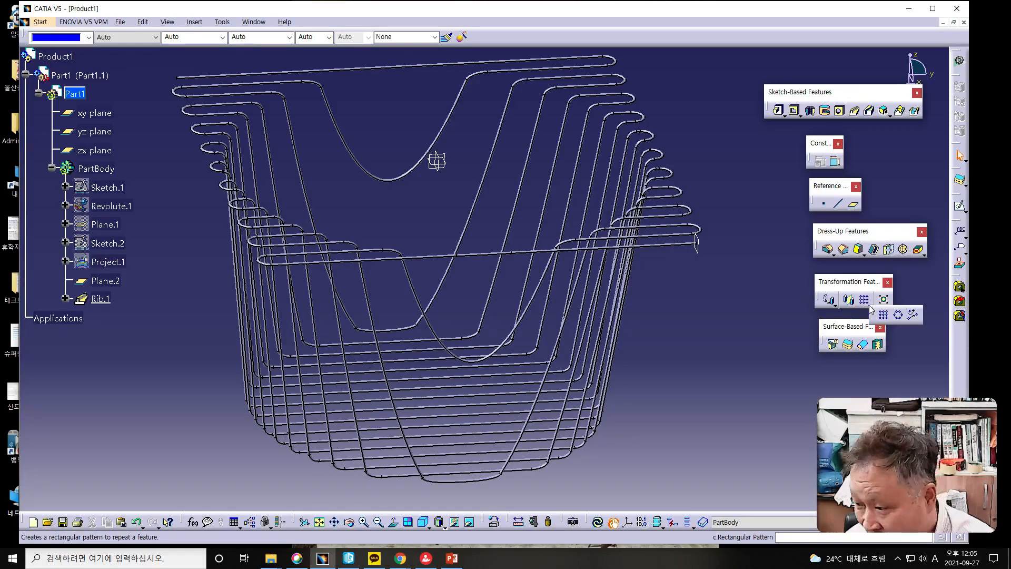
pyautogui.click(900, 318)
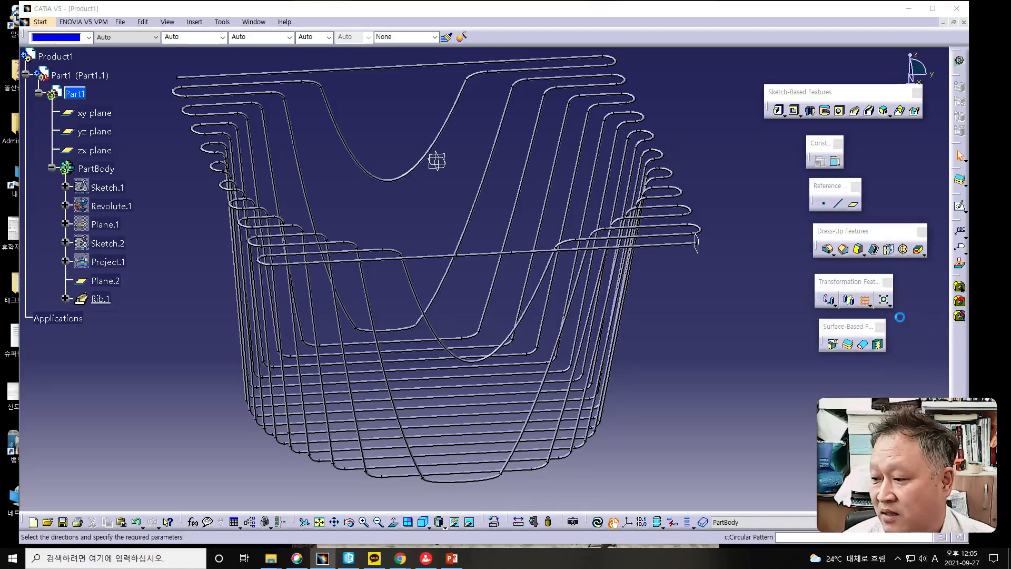
pyautogui.moveTo(767, 182); pyautogui.dragTo(714, 169)
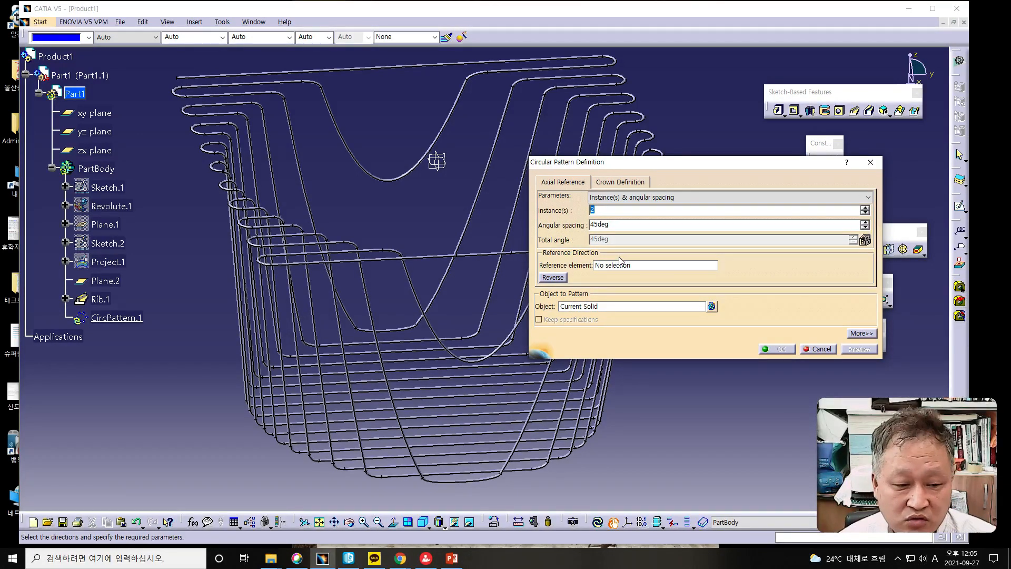
pyautogui.press('Tab')
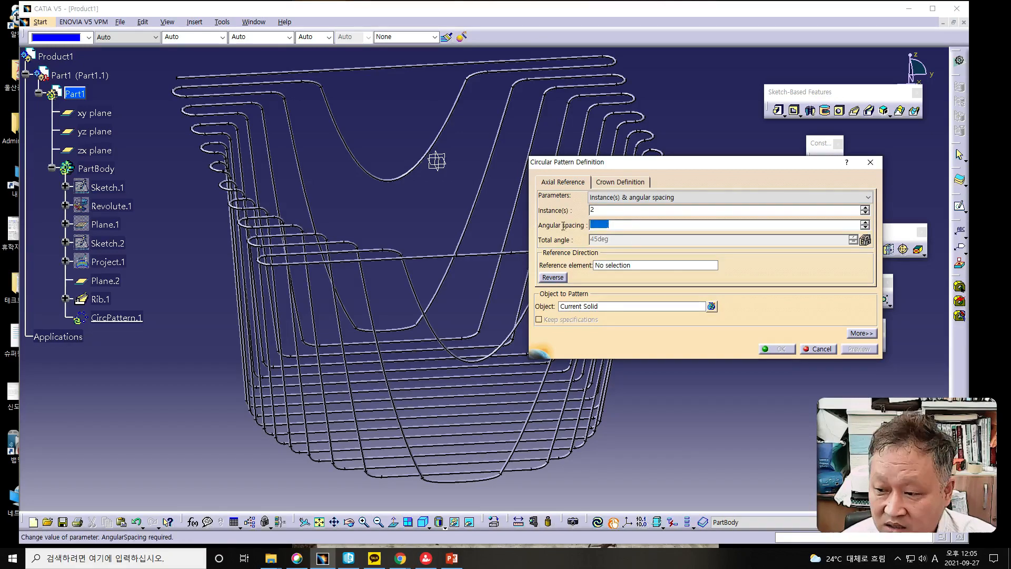
pyautogui.write('90')
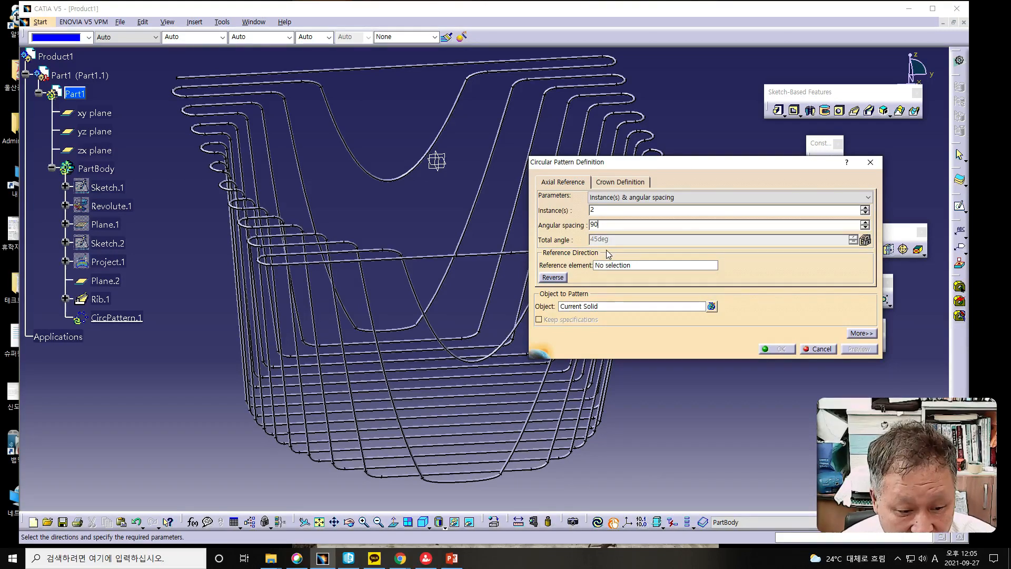
# Step: Choose Rib.1 as the object to pattern and the Z axis as reference direction, and create the circular pattern
pyautogui.click(608, 306)
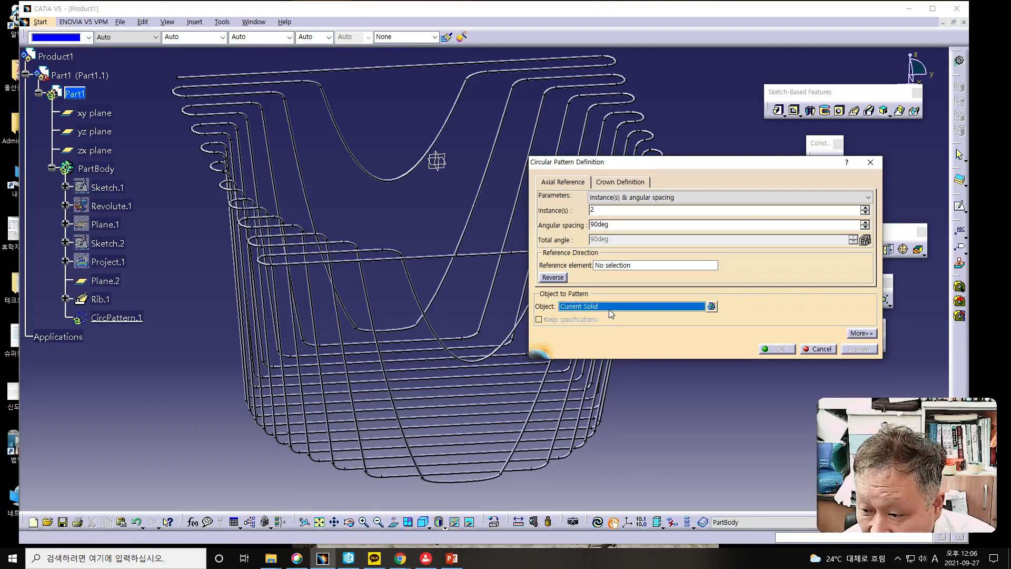
pyautogui.moveTo(650, 158); pyautogui.dragTo(659, 211)
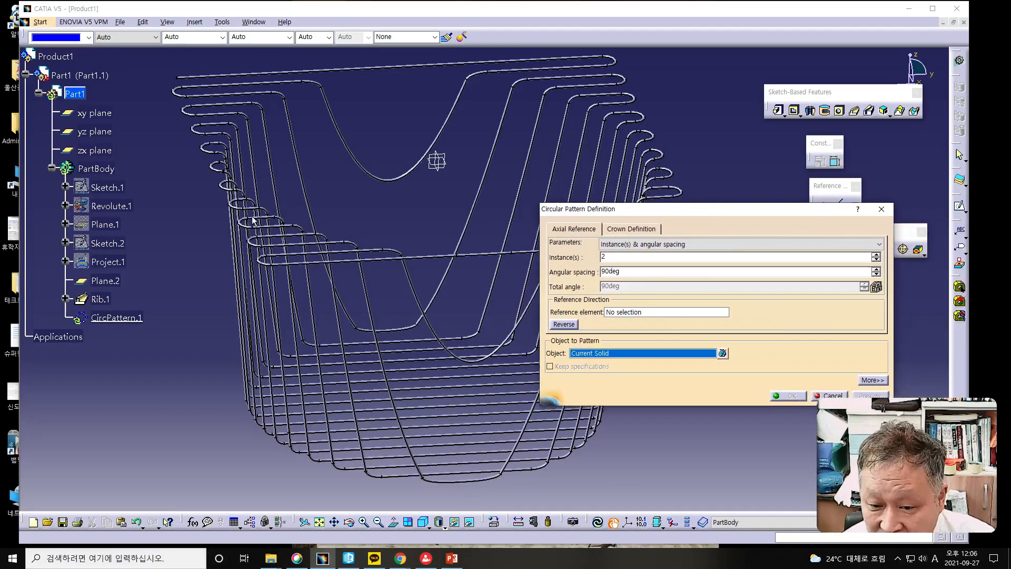
pyautogui.click(100, 298)
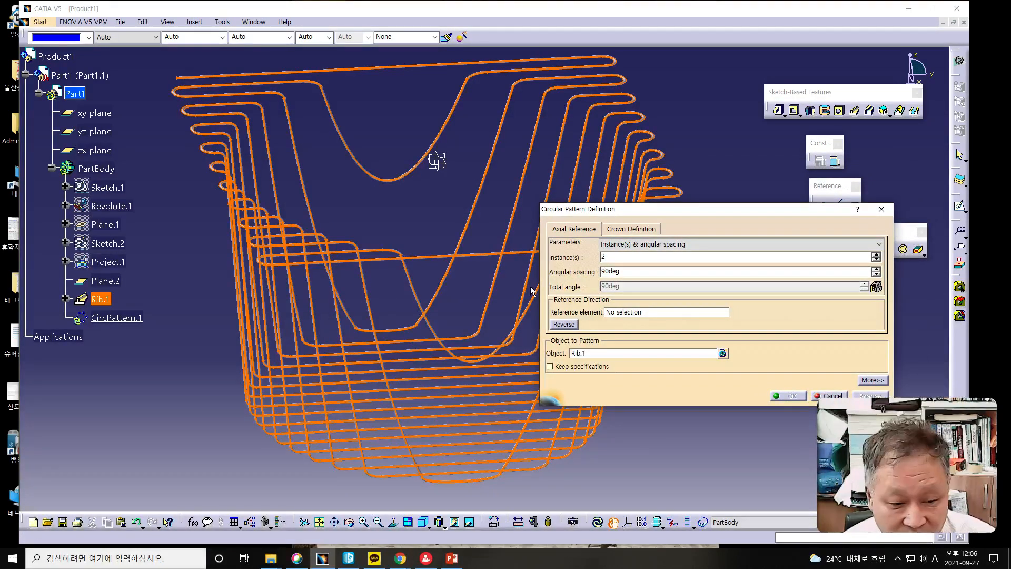
pyautogui.click(619, 312)
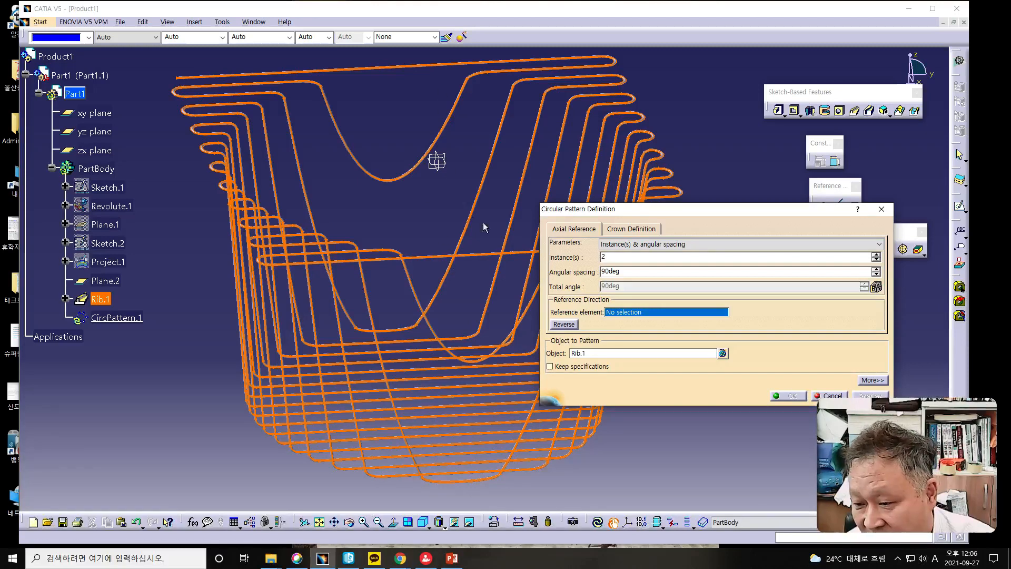
pyautogui.rightClick(662, 320)
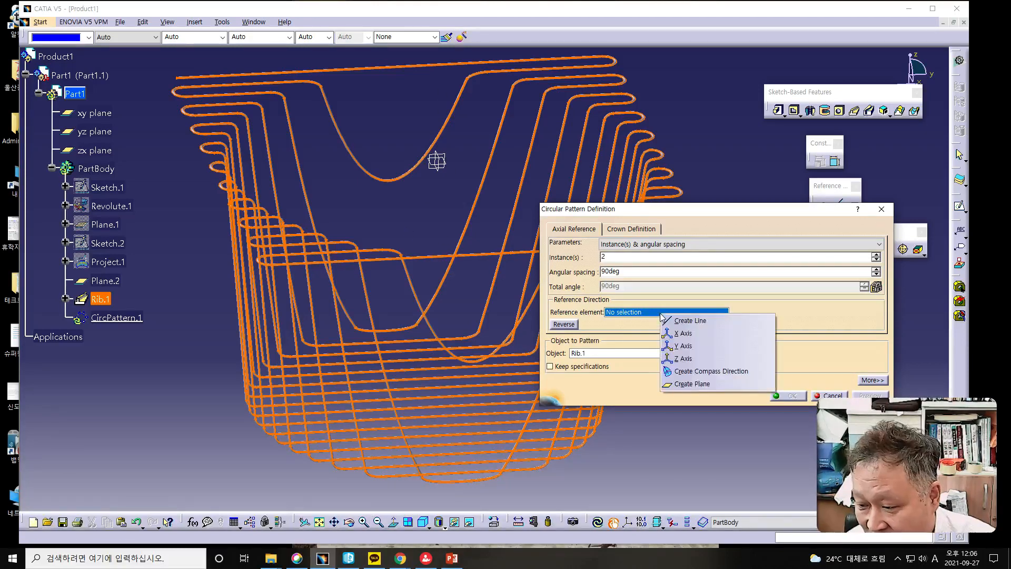
pyautogui.click(682, 358)
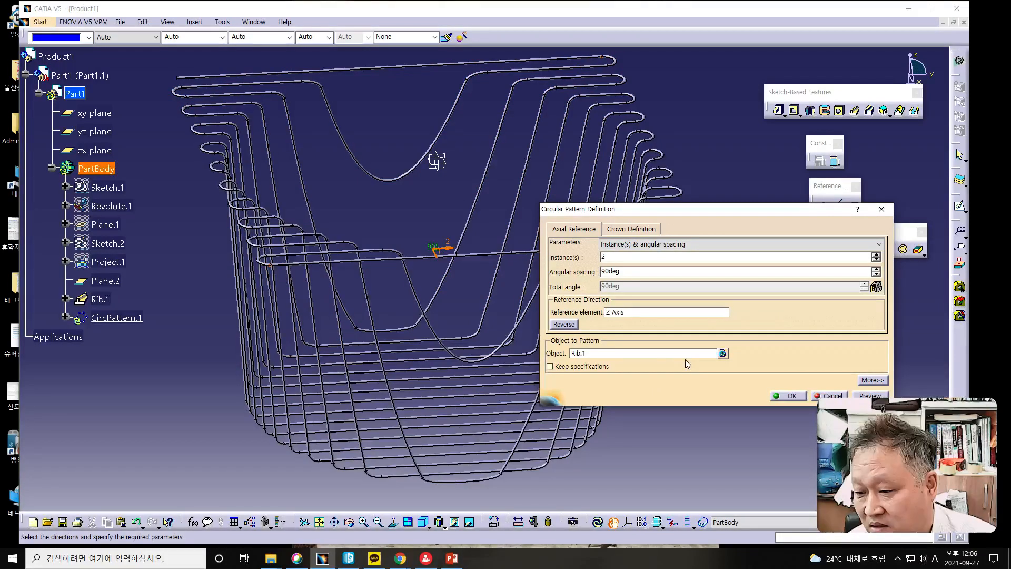
pyautogui.moveTo(760, 207); pyautogui.dragTo(769, 130)
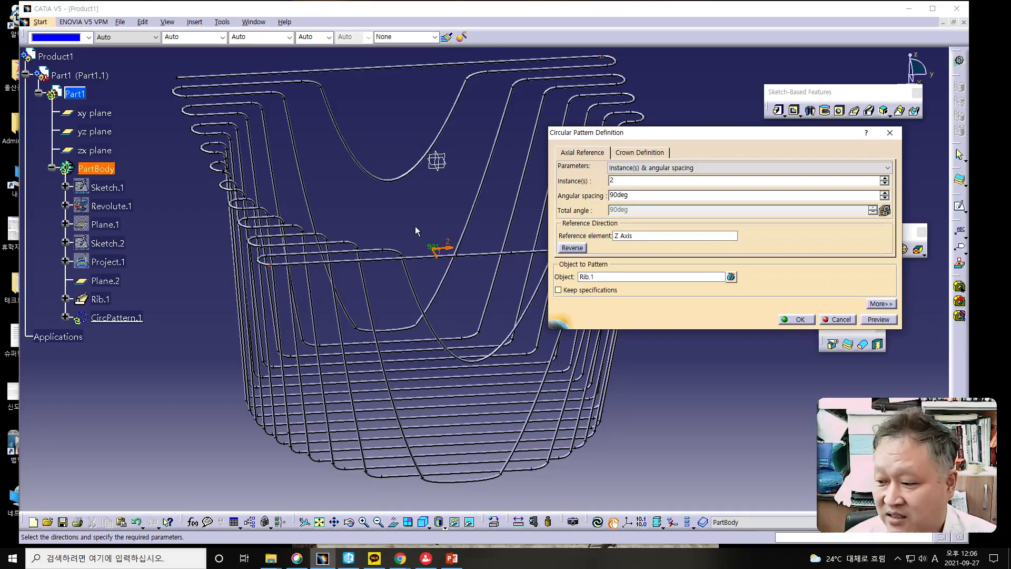
pyautogui.click(888, 319)
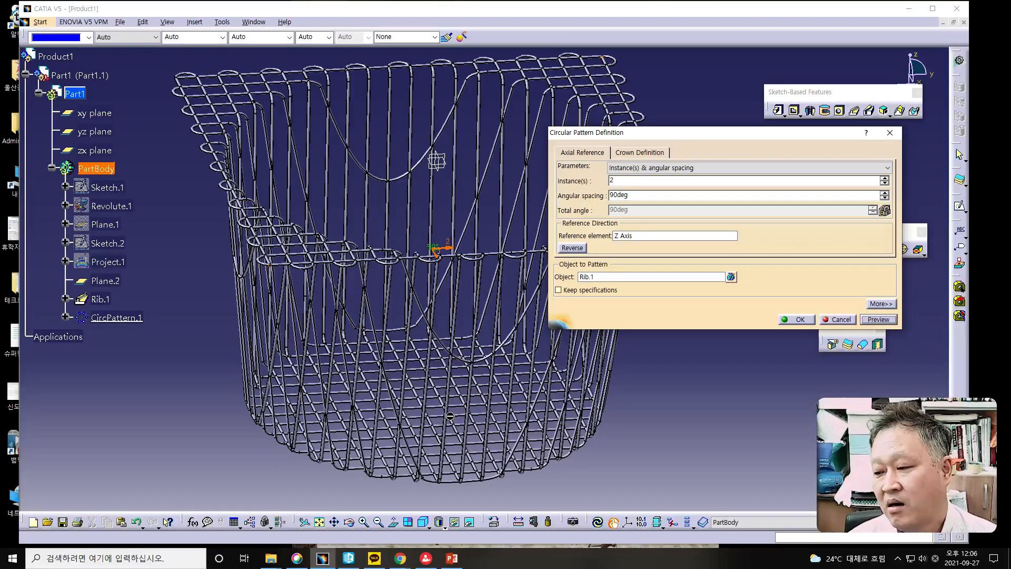
pyautogui.click(813, 322)
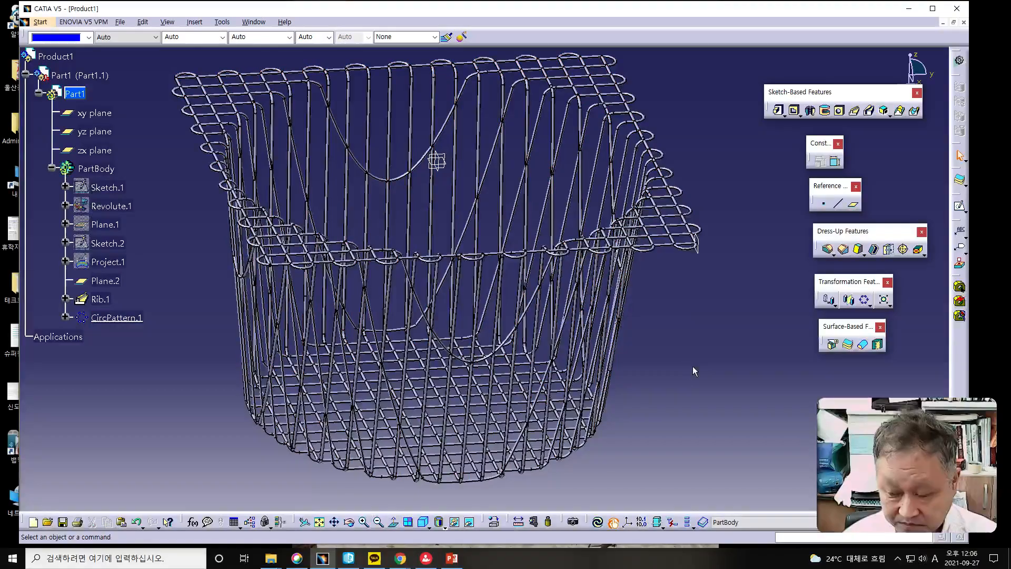
pyautogui.moveTo(474, 333); pyautogui.dragTo(409, 318, button='middle')
pyautogui.moveTo(235, 311); pyautogui.dragTo(505, 367, button='middle')
pyautogui.hotkey('alt', 'Tab')
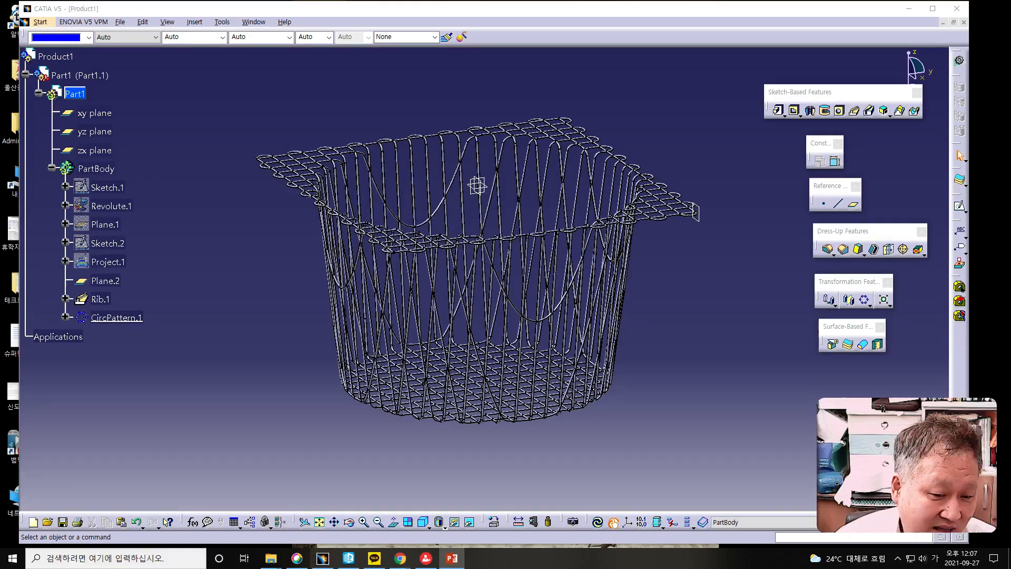
# Step: Open a new sketch on the xy plane
pyautogui.click(95, 120)
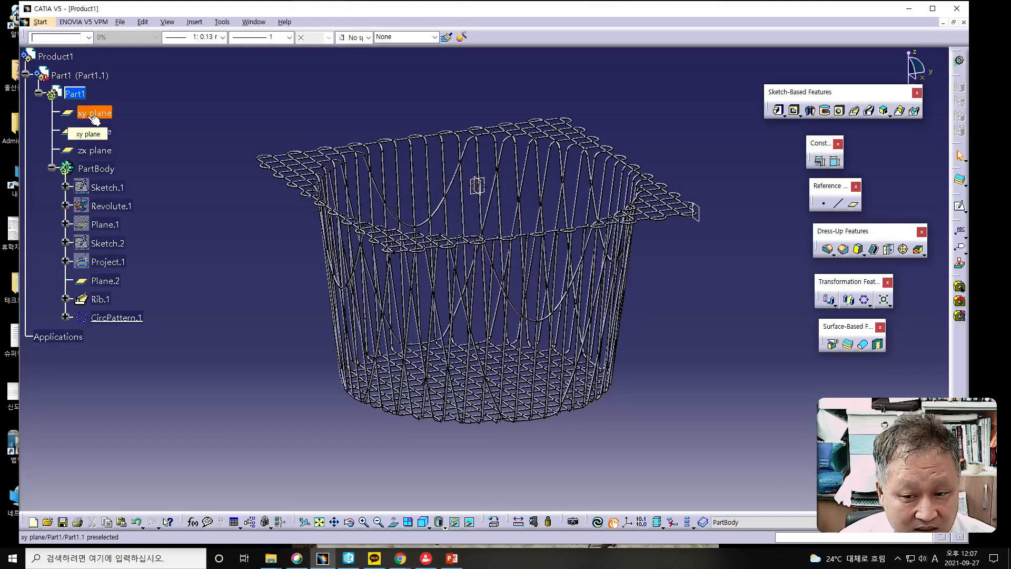
pyautogui.click(94, 120)
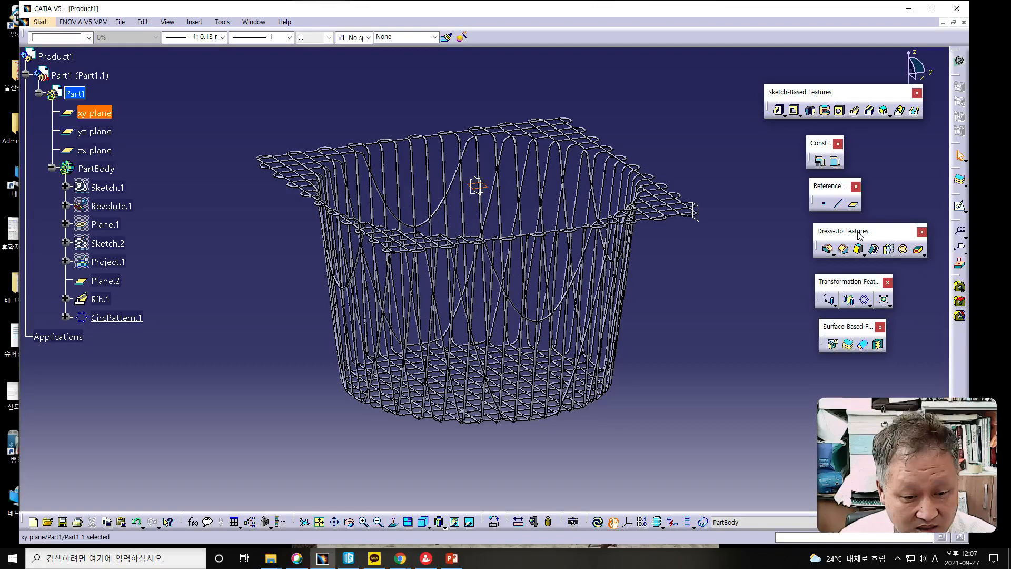
pyautogui.click(960, 207)
pyautogui.click(95, 113)
pyautogui.moveTo(370, 268)
pyautogui.mouseDown(button='middle')
pyautogui.moveTo(616, 327)
pyautogui.moveTo(672, 363)
pyautogui.moveTo(694, 405)
pyautogui.mouseUp(button='middle')
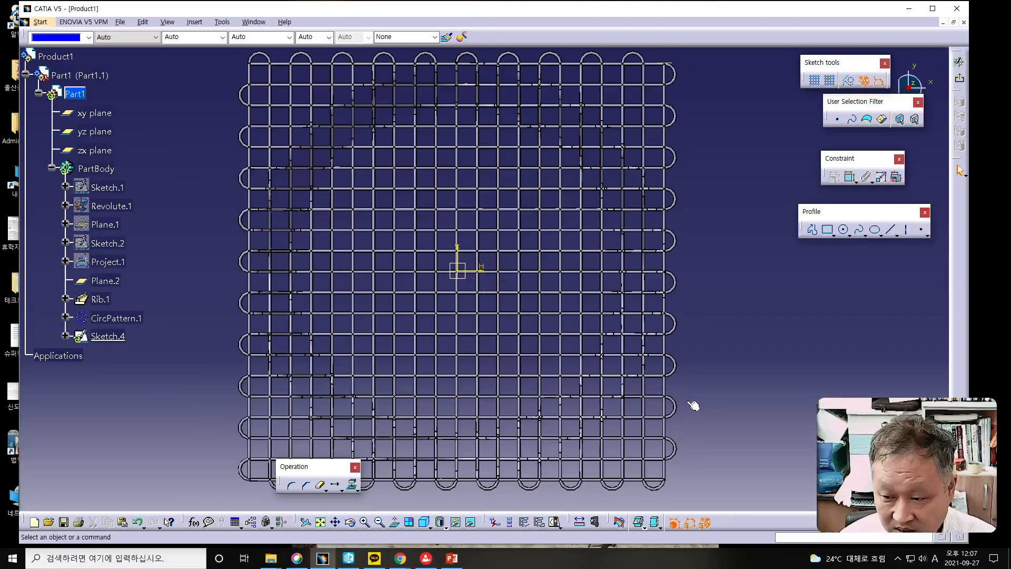
# Step: Sketch a circle about 135 mm in diameter centred on the origin and add a diameter dimension to it
pyautogui.click(843, 229)
pyautogui.click(458, 271)
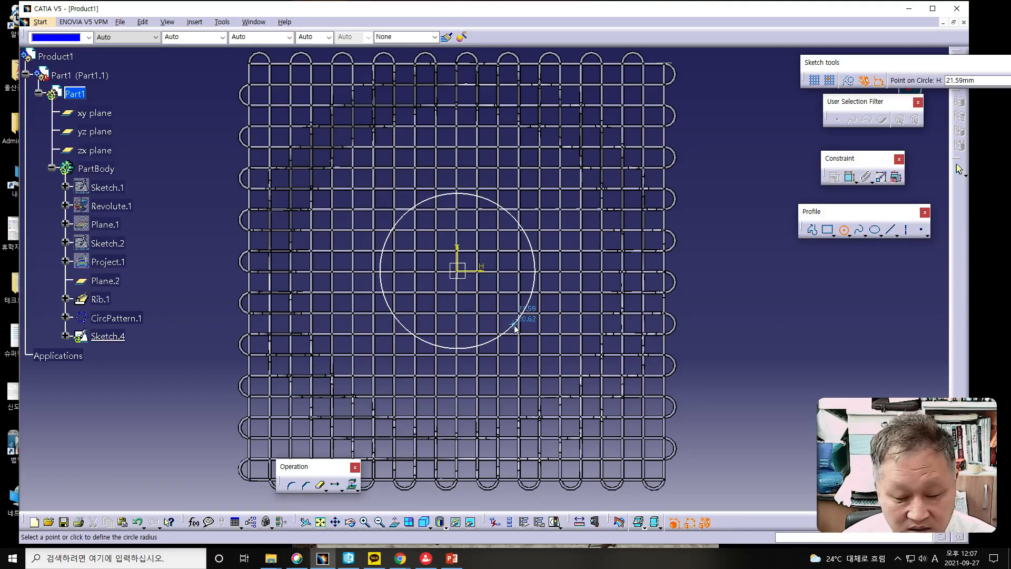
pyautogui.click(589, 384)
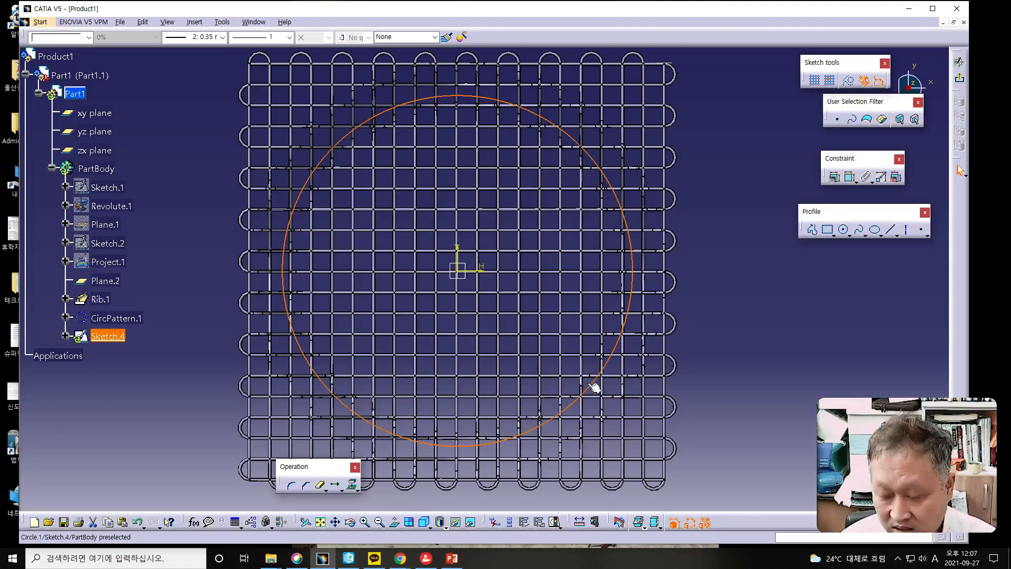
pyautogui.keyDown('ctrl'); pyautogui.moveTo(562, 383); pyautogui.dragTo(563, 416, button='middle'); pyautogui.keyUp('ctrl')
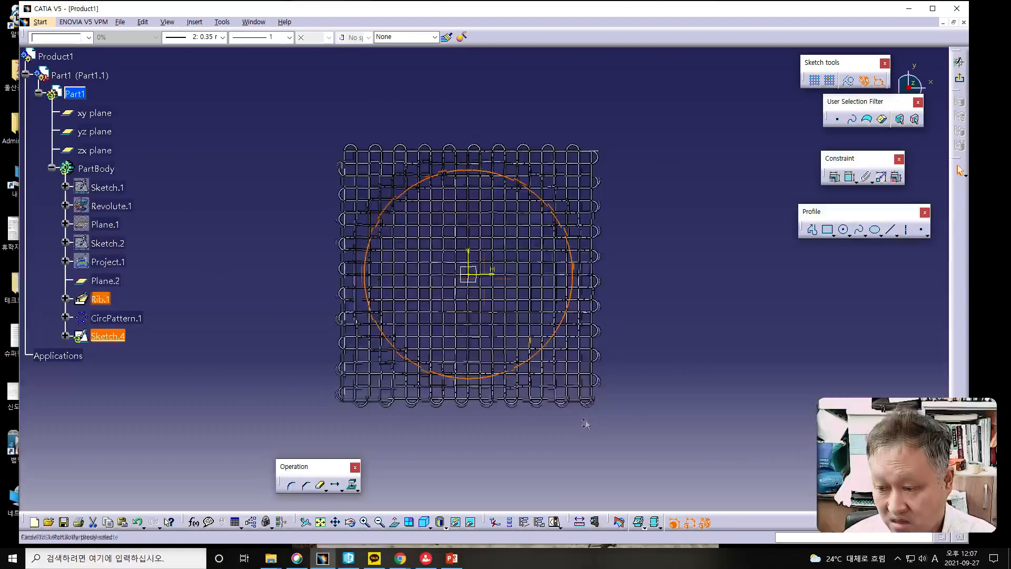
pyautogui.click(850, 177)
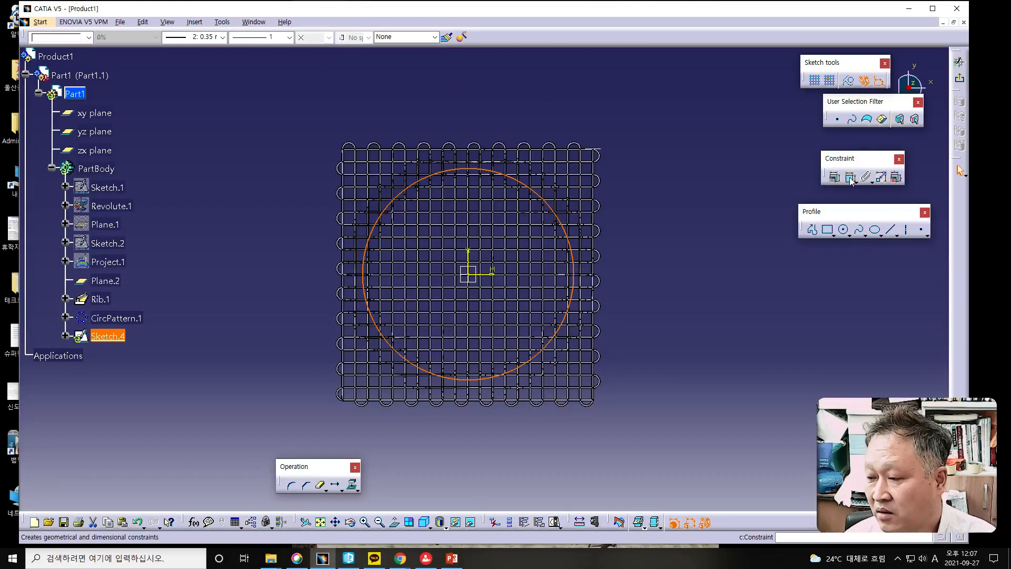
pyautogui.click(668, 277)
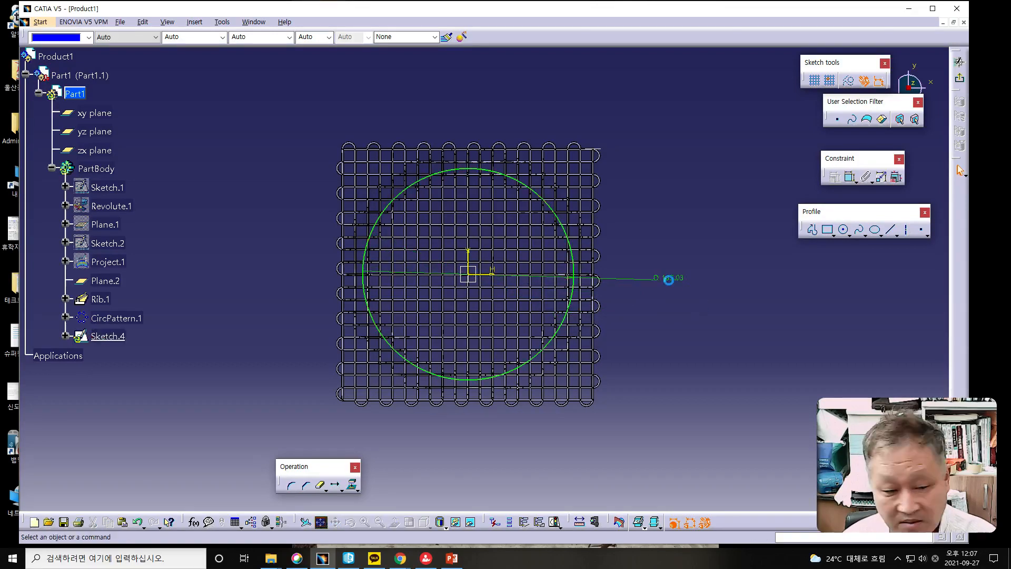
# Step: Set the circle's diameter to 154 mm
pyautogui.doubleClick(668, 278)
pyautogui.write('15')
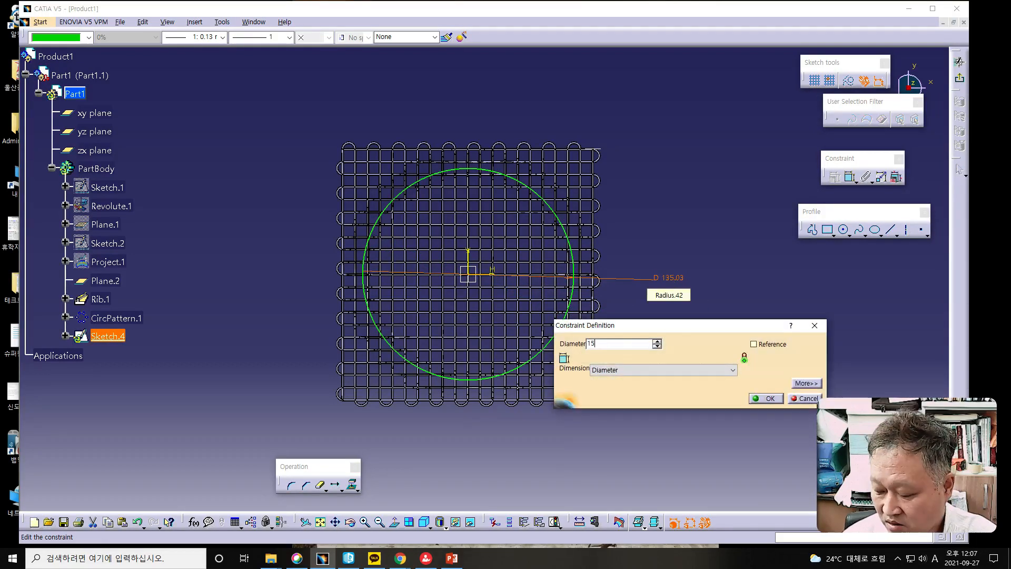
pyautogui.write('4mm')
pyautogui.press('Return')
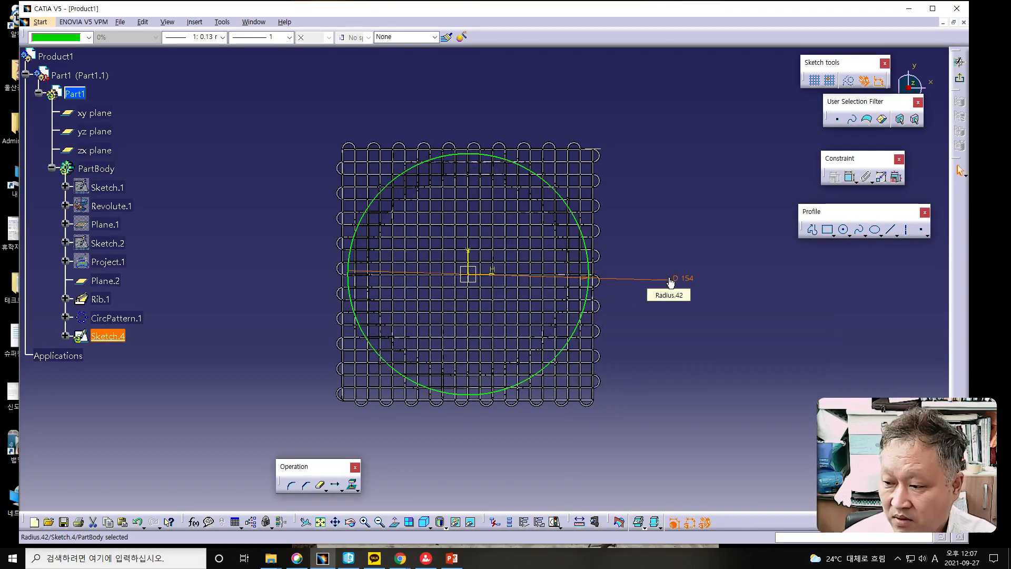
pyautogui.click(672, 344)
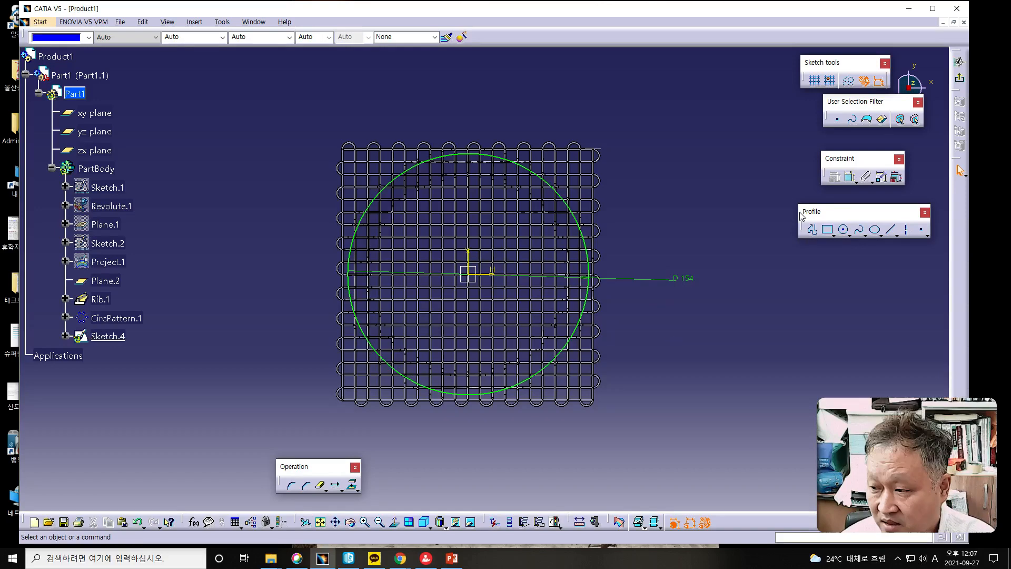
# Step: Sketch a larger concentric circle about 232 mm in diameter around the first one and add a diameter dimension to it
pyautogui.click(844, 230)
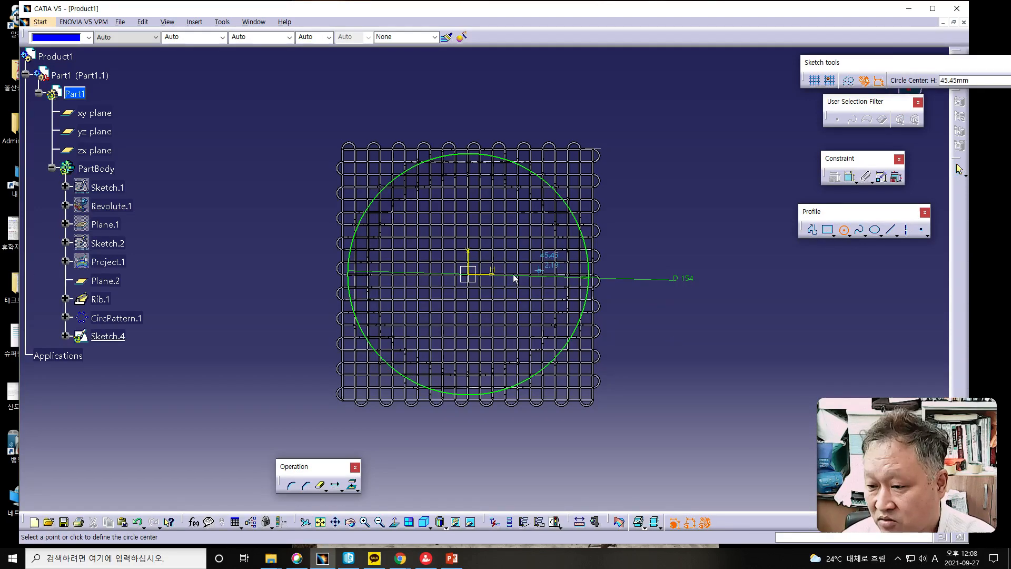
pyautogui.click(470, 274)
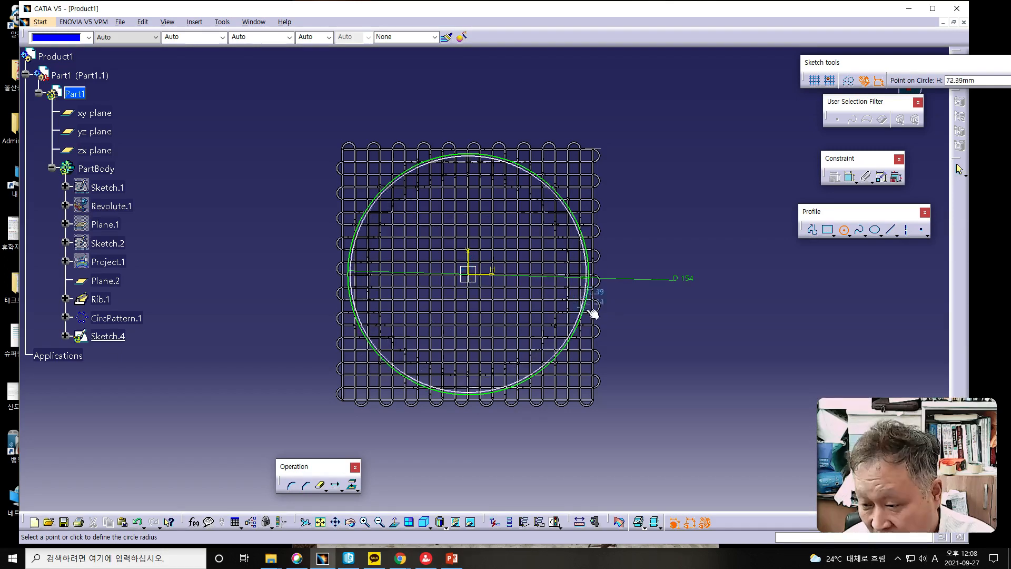
pyautogui.click(642, 343)
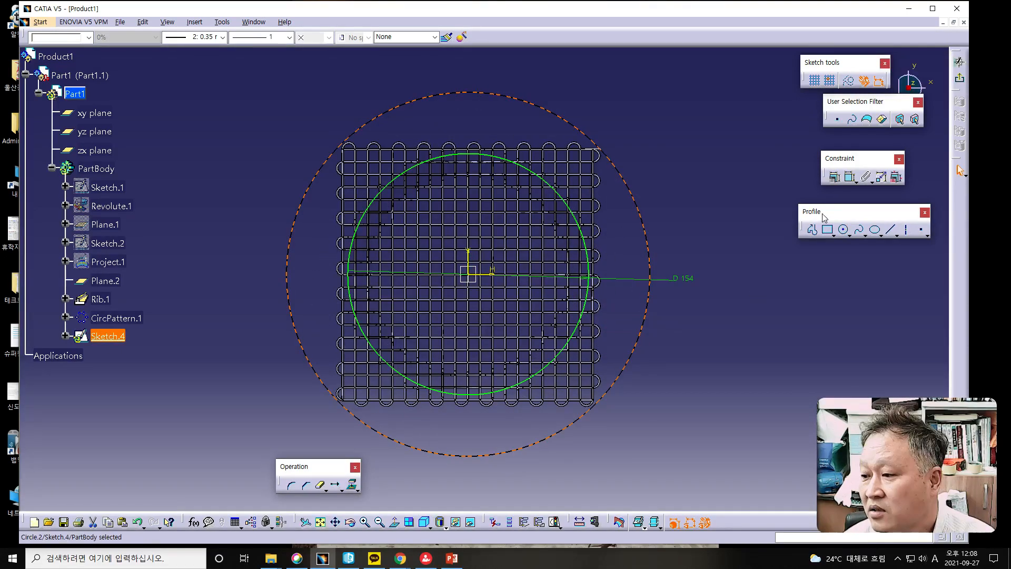
pyautogui.click(849, 177)
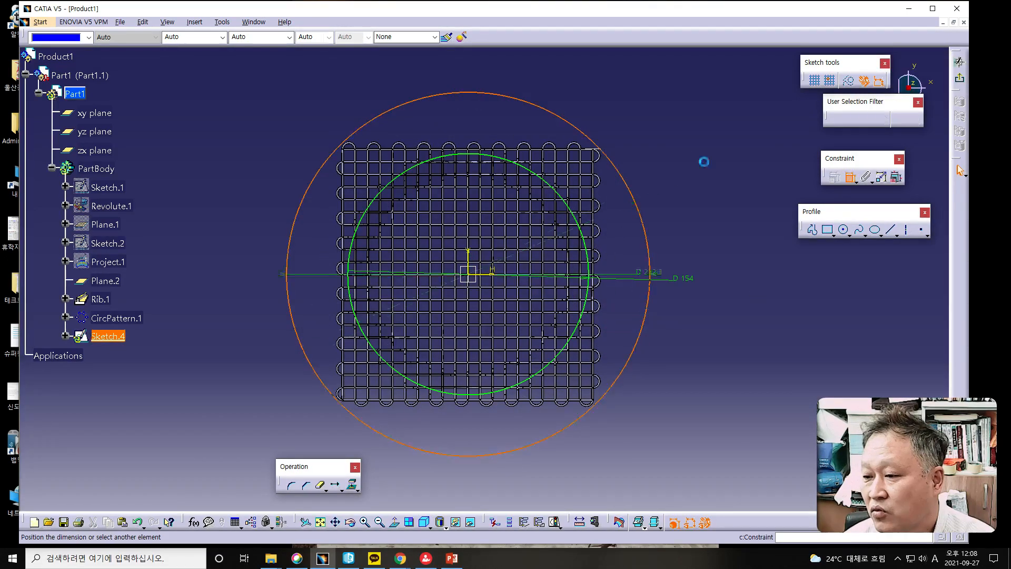
pyautogui.click(687, 160)
# Step: Set the outer circle's diameter to 250 mm and exit the sketch
pyautogui.doubleClick(687, 160)
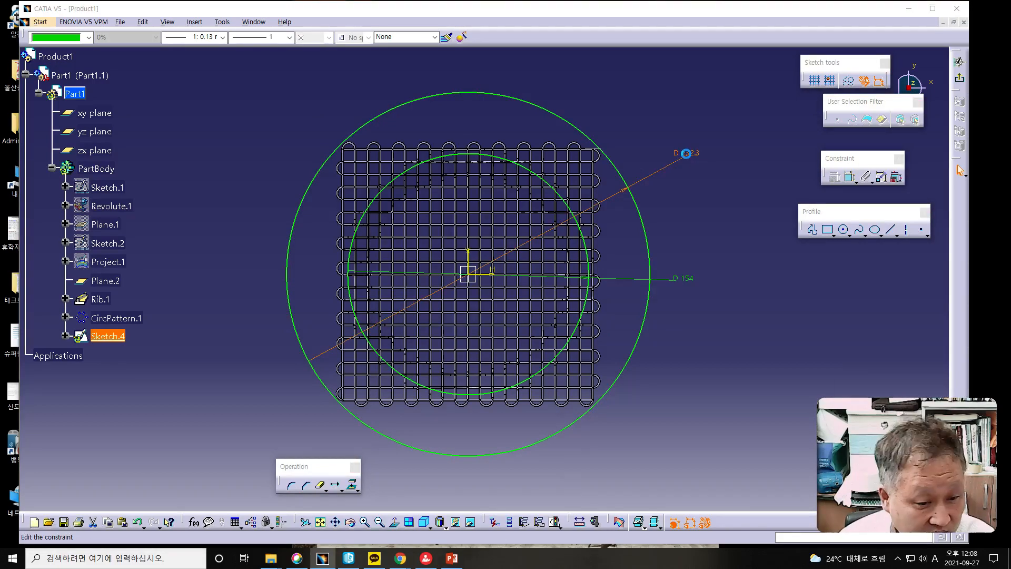
pyautogui.write('250mm')
pyautogui.press('Return')
pyautogui.click(714, 193)
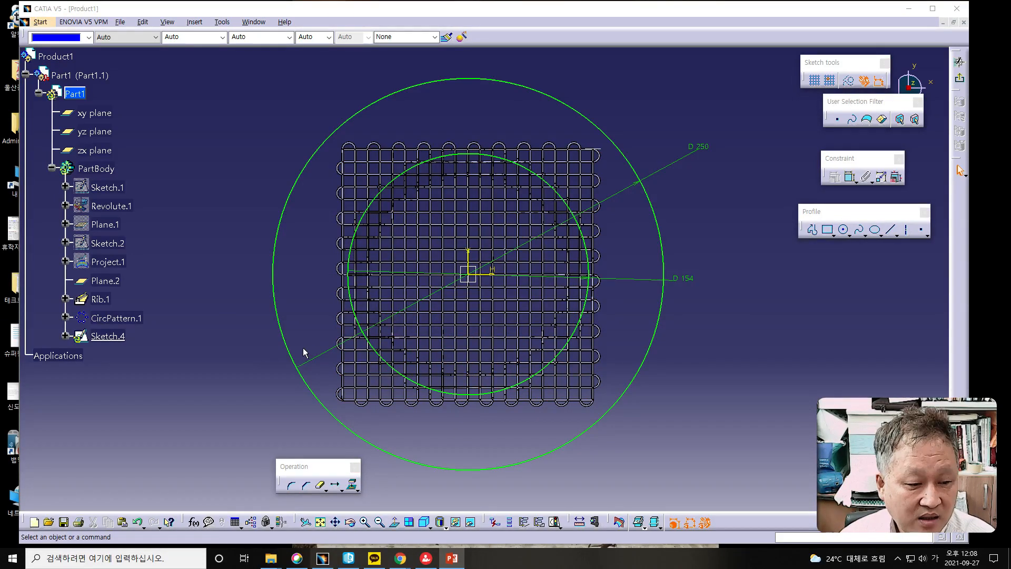
pyautogui.click(959, 78)
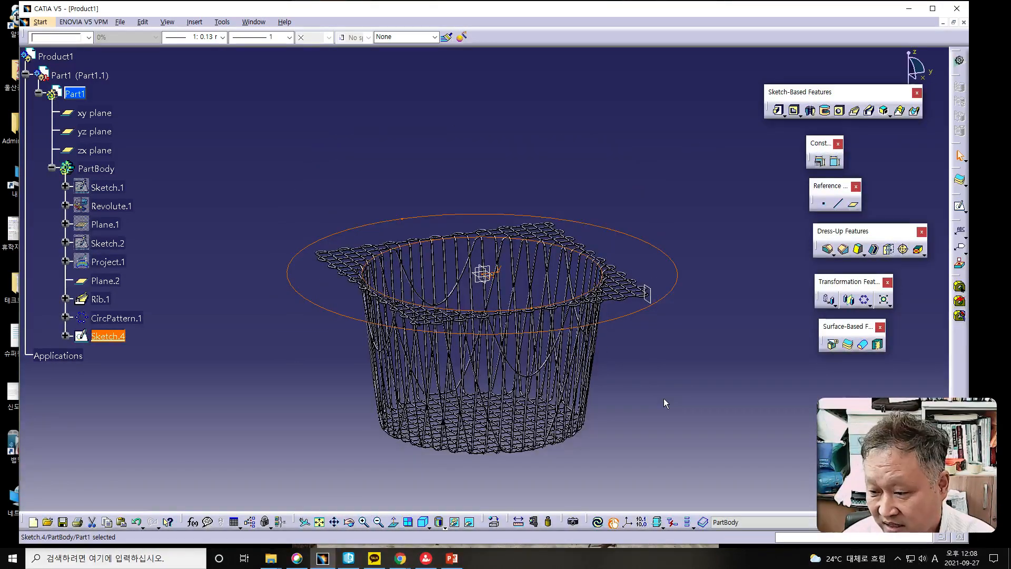
# Step: Create a pocket 100 mm deep from the two-circle sketch around the basket rim
pyautogui.moveTo(662, 399); pyautogui.dragTo(603, 325, button='middle')
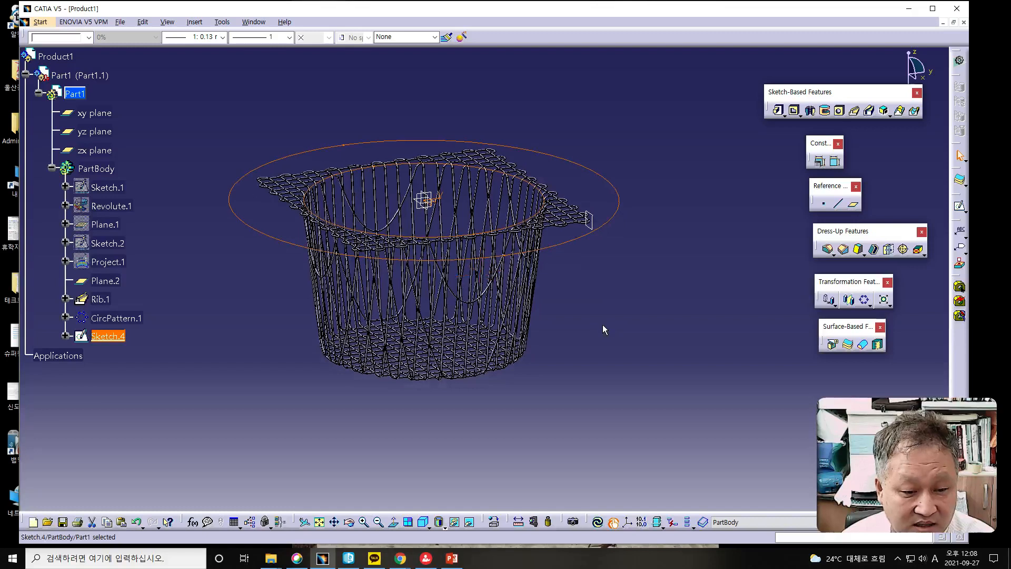
pyautogui.click(794, 109)
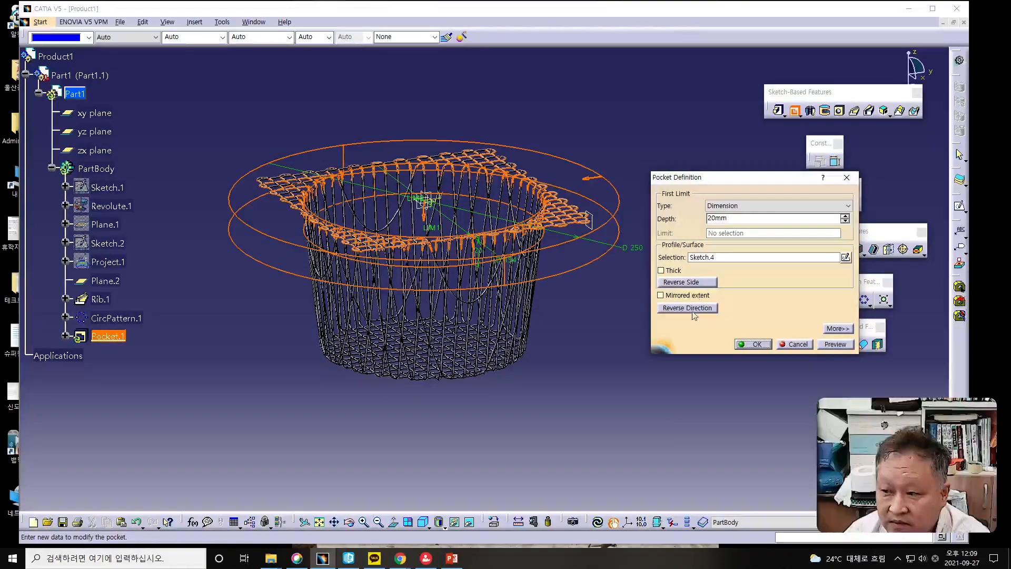
pyautogui.moveTo(716, 218); pyautogui.dragTo(674, 220)
pyautogui.write('100')
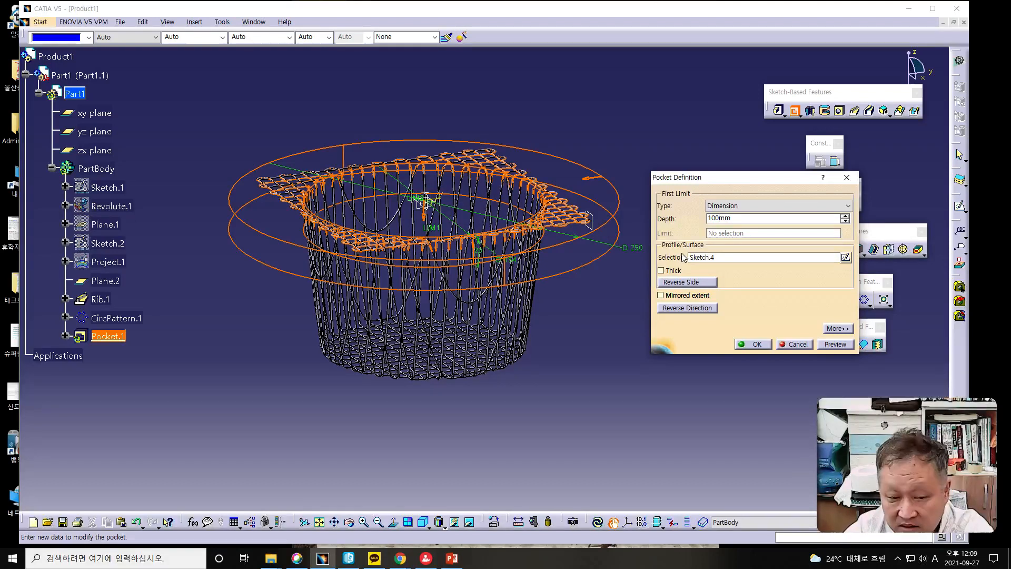
pyautogui.click(661, 295)
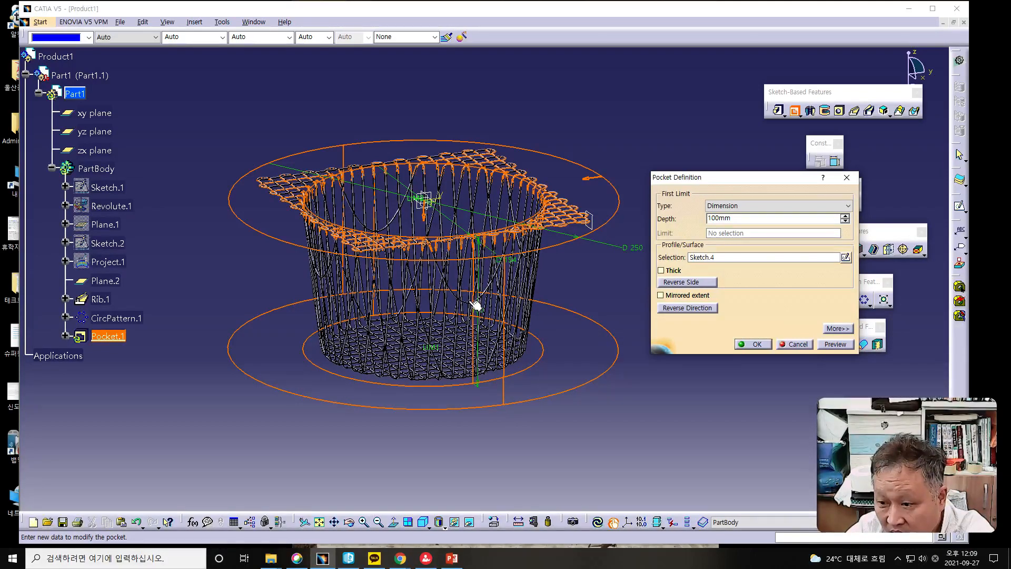
pyautogui.moveTo(476, 337); pyautogui.dragTo(295, 195, button='middle')
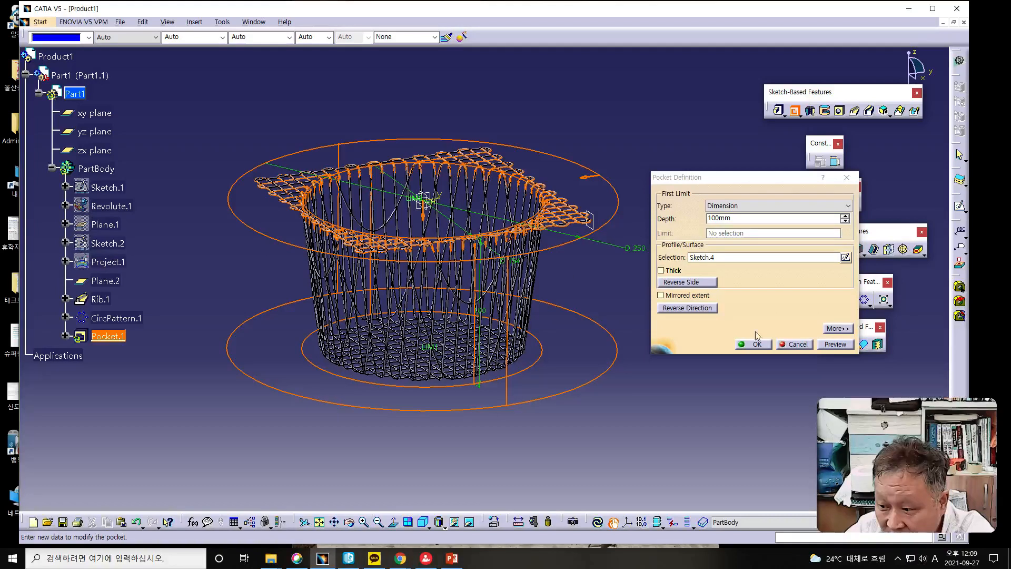
pyautogui.click(836, 345)
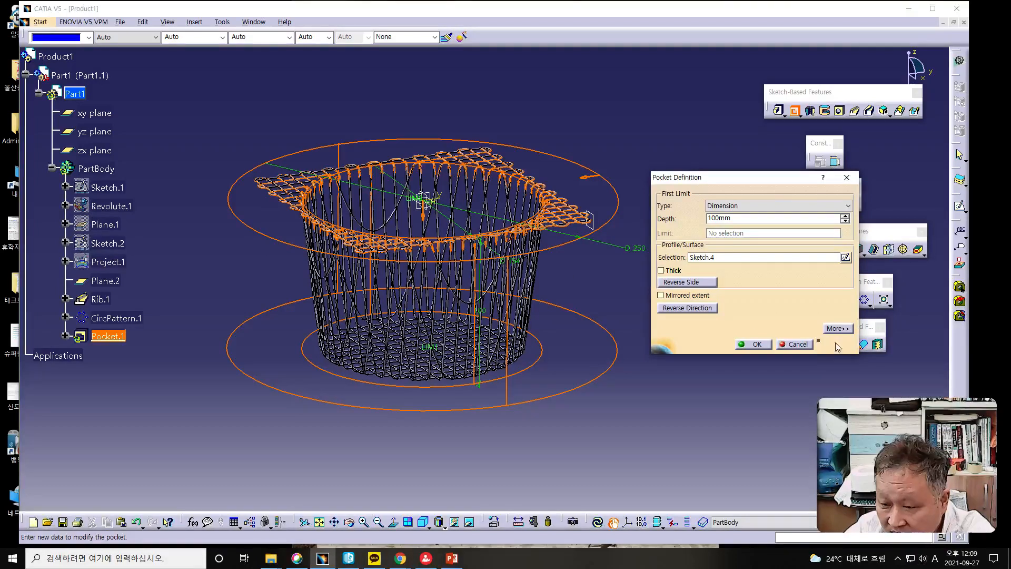
pyautogui.click(751, 344)
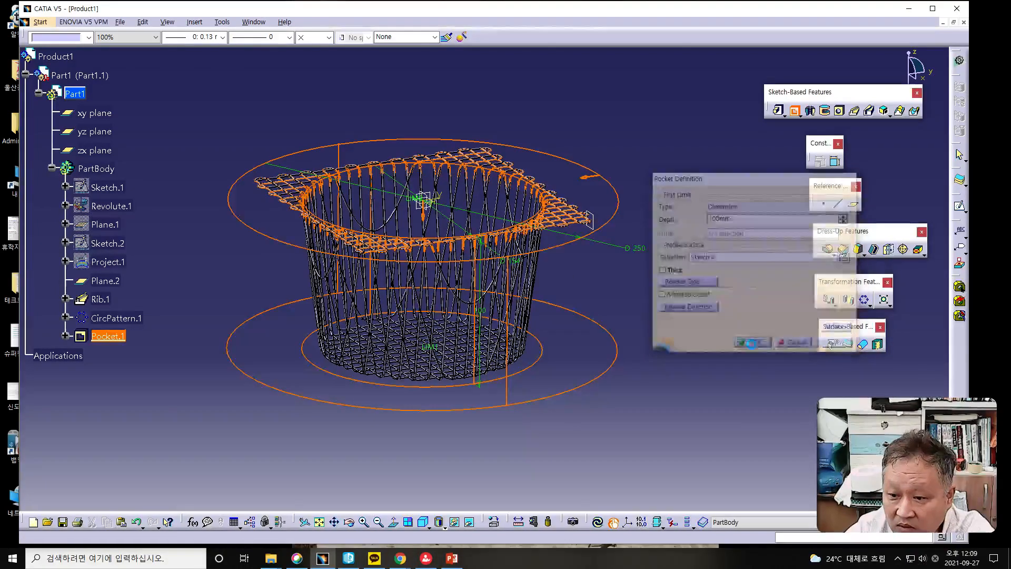
pyautogui.moveTo(635, 352)
pyautogui.mouseDown(button='middle')
pyautogui.moveTo(623, 355)
pyautogui.moveTo(603, 311)
pyautogui.moveTo(596, 257)
pyautogui.moveTo(611, 273)
pyautogui.moveTo(631, 354)
pyautogui.mouseUp(button='middle')
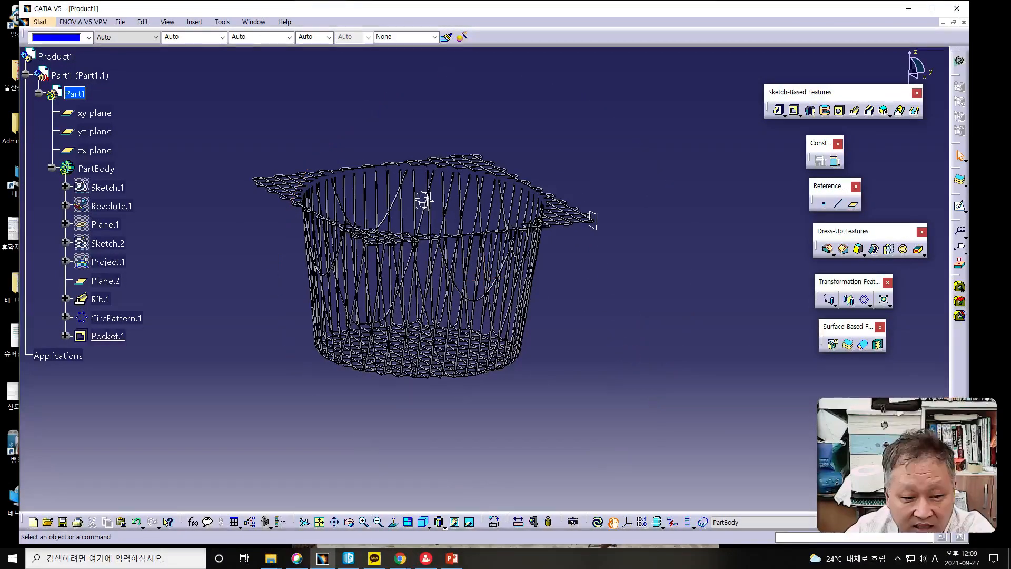
# Step: Hide Plane.2
pyautogui.hotkey('alt', 'Tab')
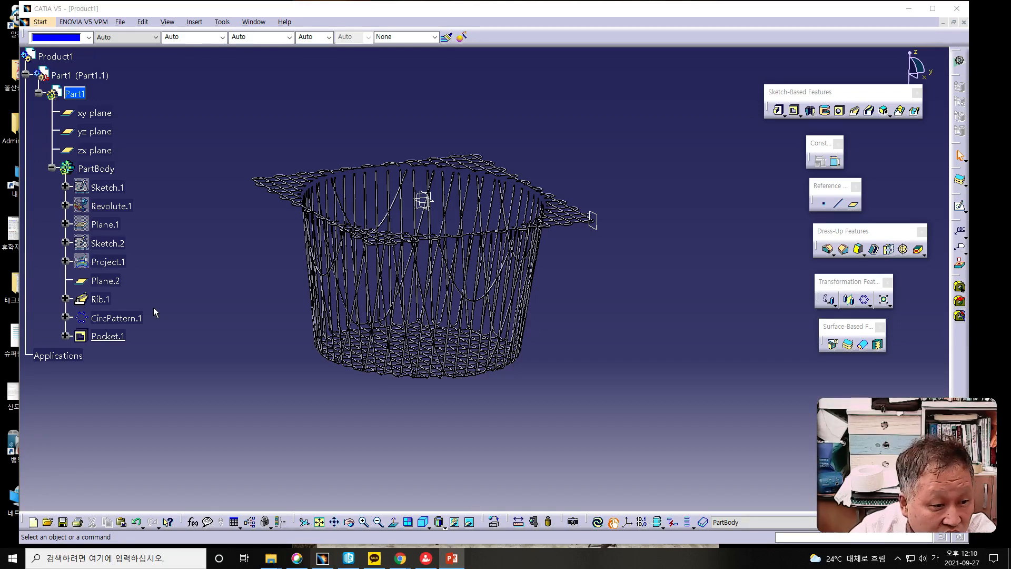
pyautogui.click(111, 284)
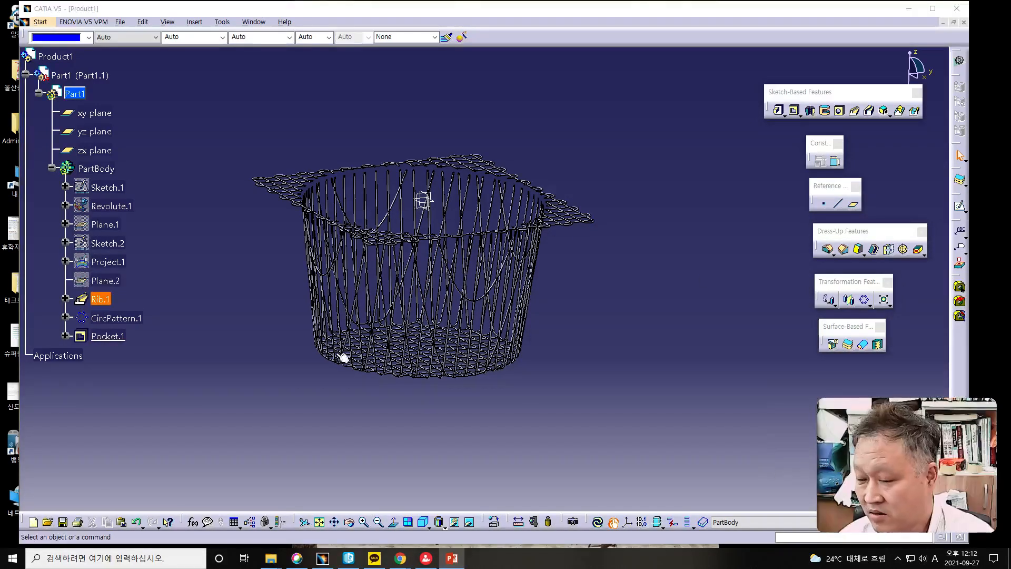
# Step: Try hiding Pocket.1, and undo the hiding
pyautogui.click(106, 337)
pyautogui.rightClick(119, 338)
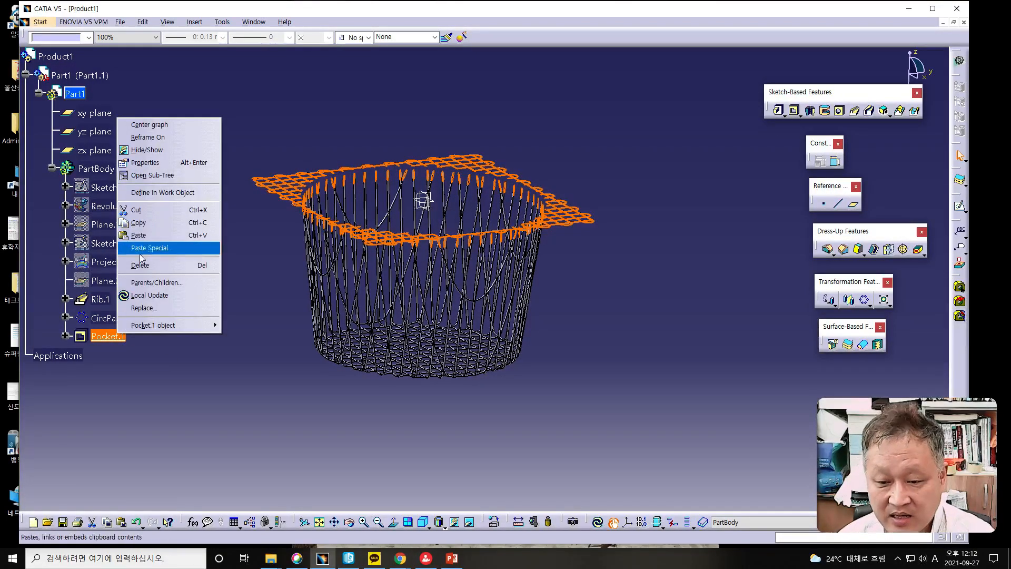
pyautogui.click(152, 151)
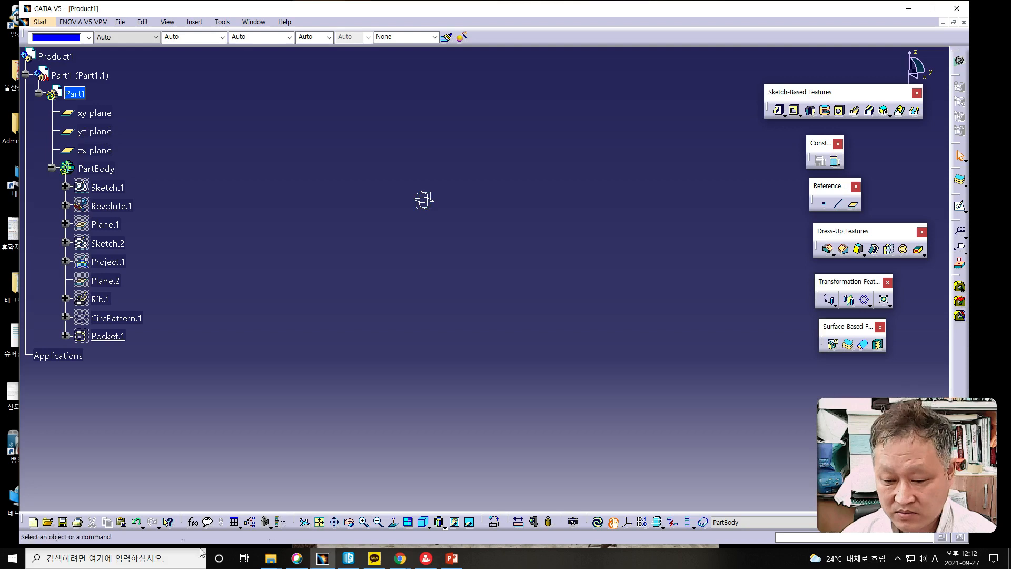
pyautogui.click(136, 521)
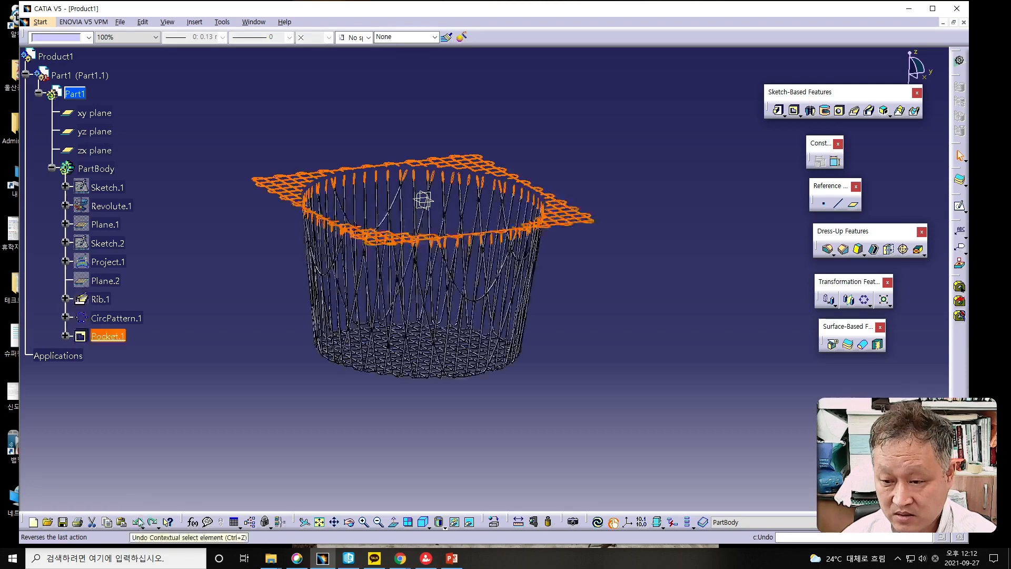
# Step: Expand Pocket.1 in the tree, redo the hiding of the pocket, and undo it again
pyautogui.click(65, 336)
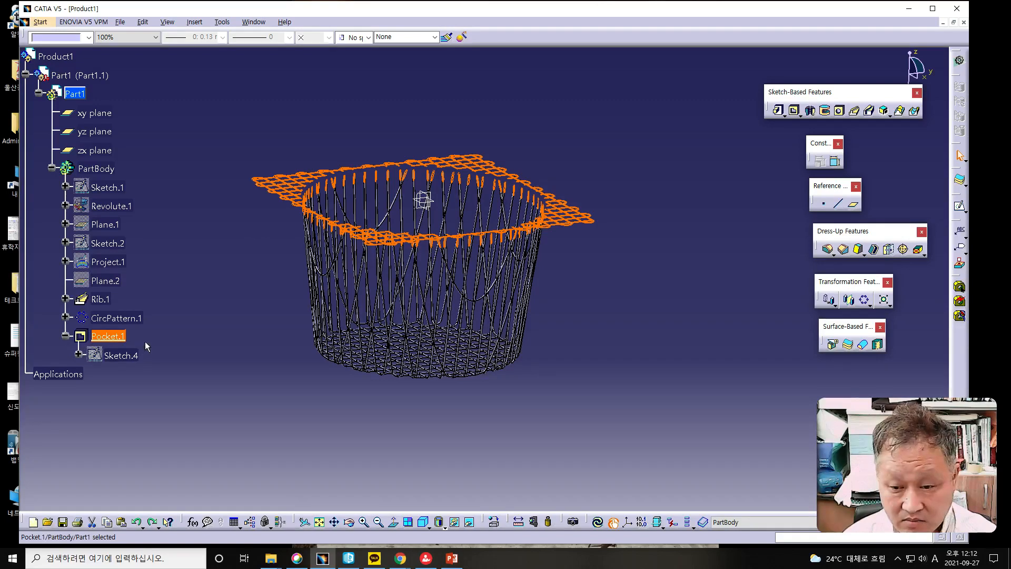
pyautogui.click(136, 523)
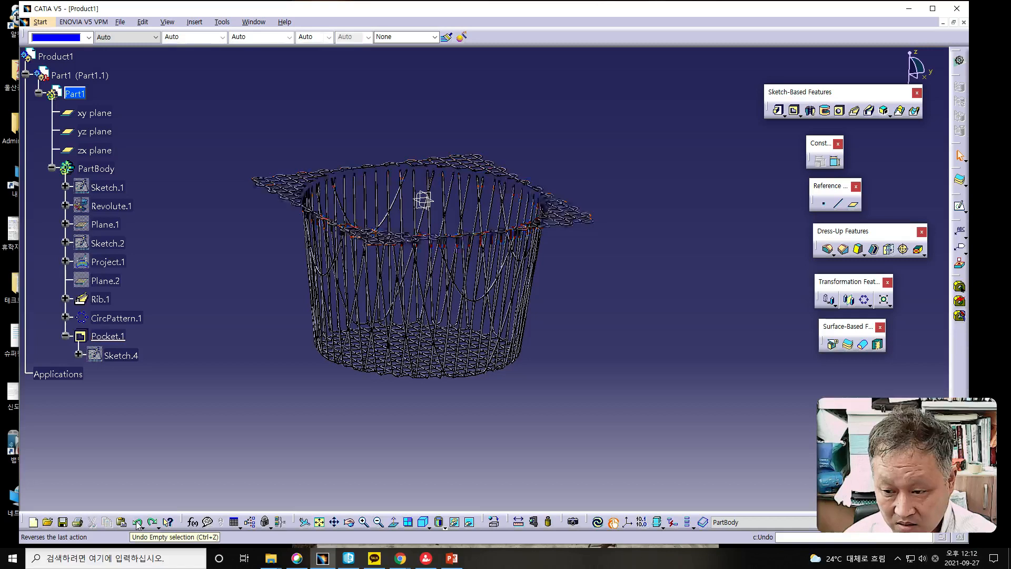
pyautogui.click(153, 522)
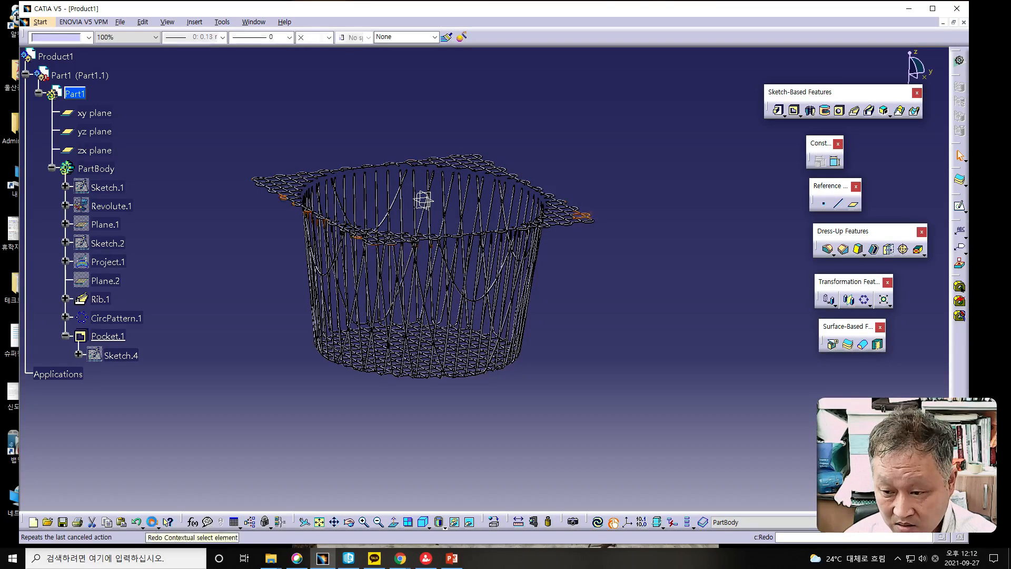
pyautogui.click(152, 523)
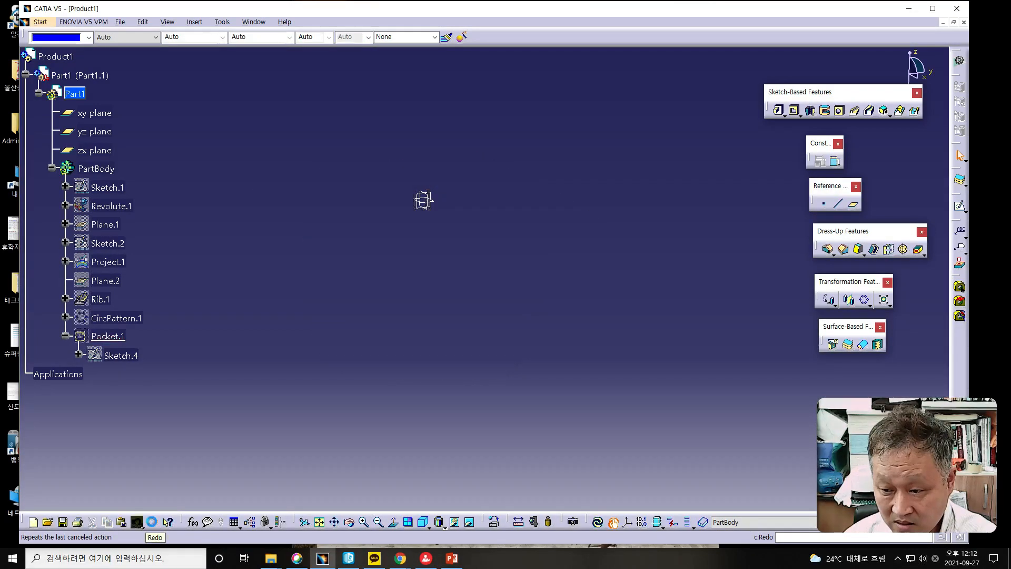
pyautogui.click(136, 523)
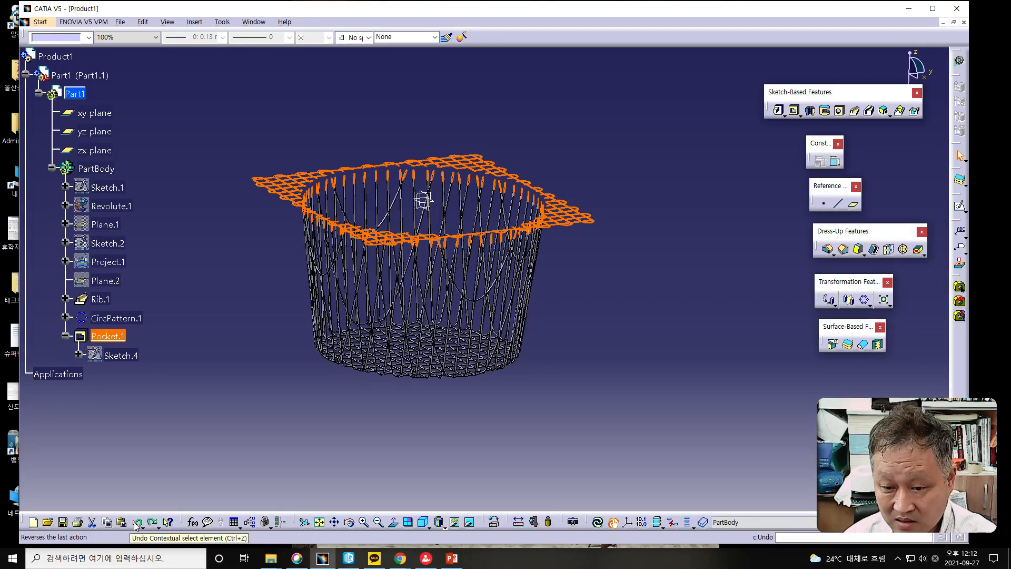
# Step: Try to hide the flat mesh left around the basket rim
pyautogui.rightClick(273, 185)
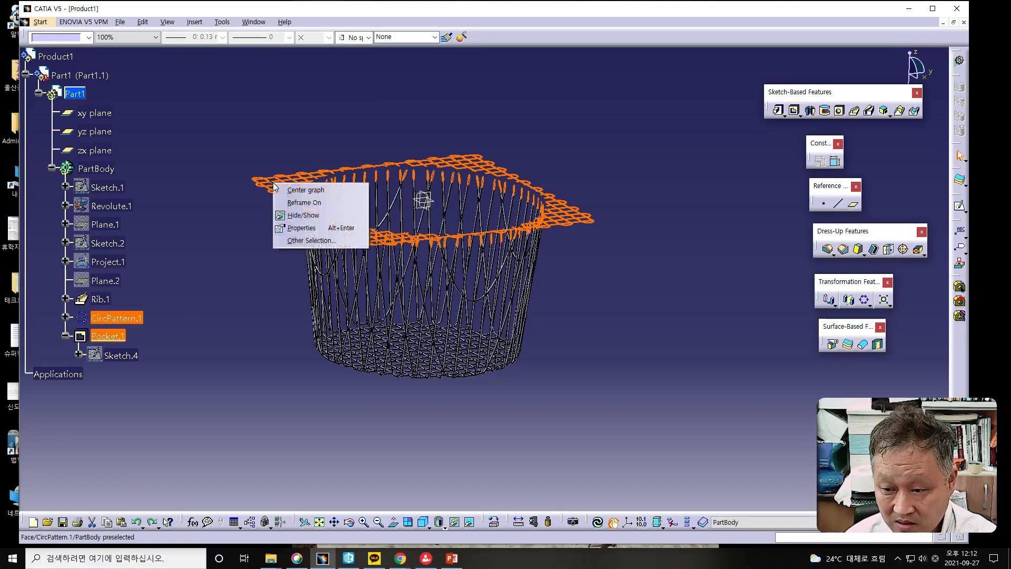
pyautogui.click(298, 215)
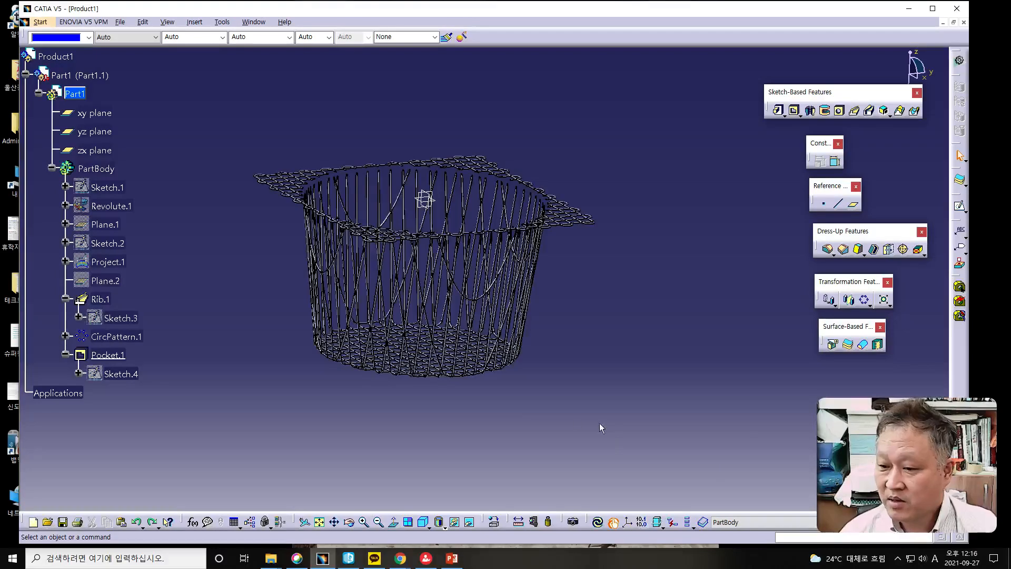
# Step: Edit Pocket.1 to use a mirrored extent so that it cuts on both sides of the sketch plane
pyautogui.click(99, 355)
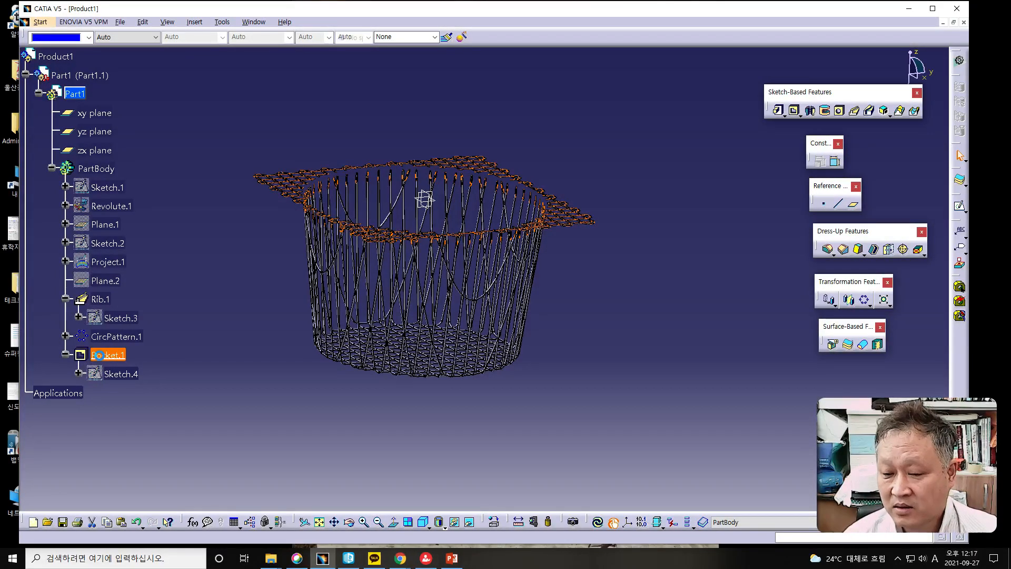
pyautogui.doubleClick(100, 356)
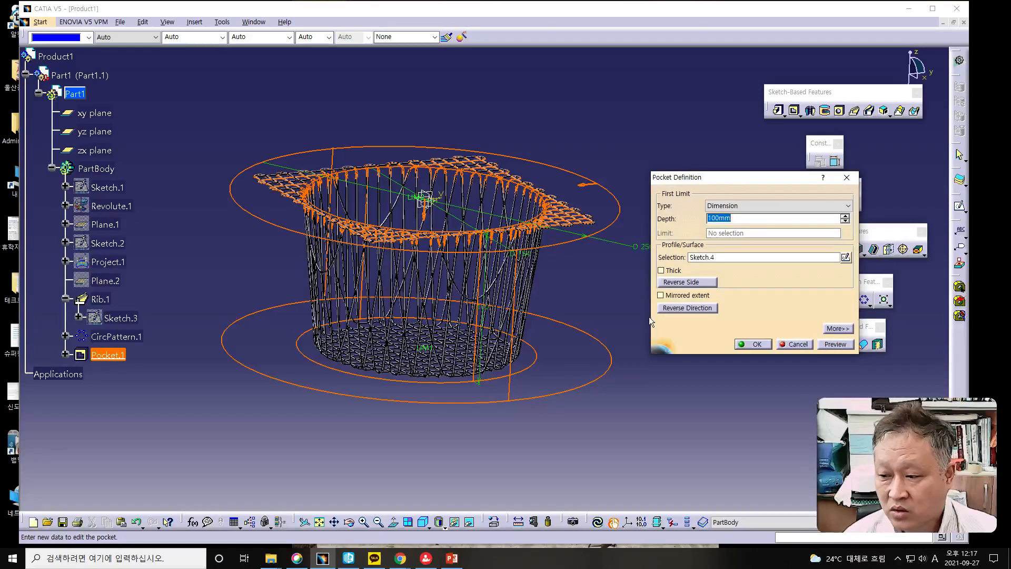
pyautogui.click(660, 295)
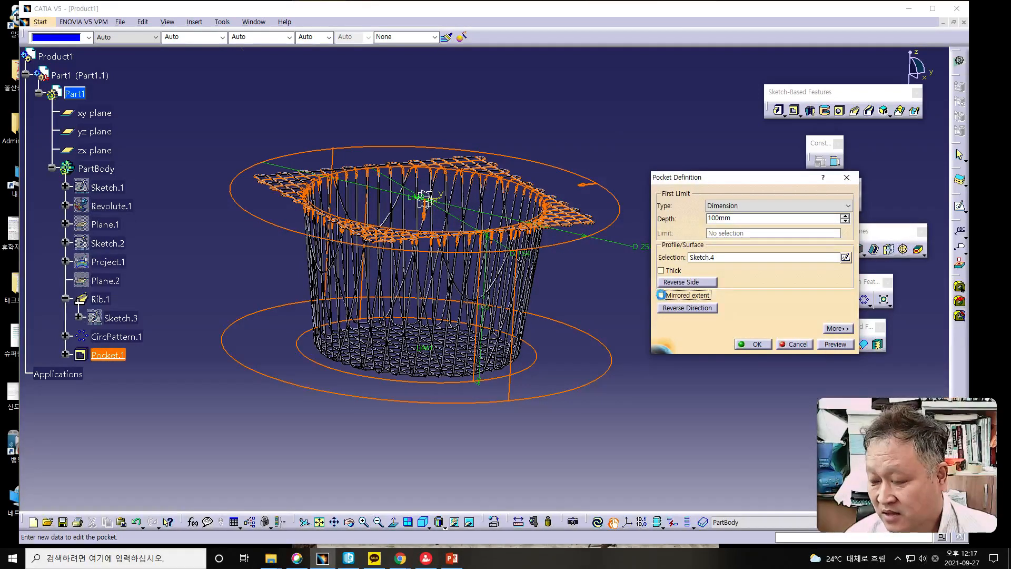
pyautogui.click(661, 296)
pyautogui.click(832, 343)
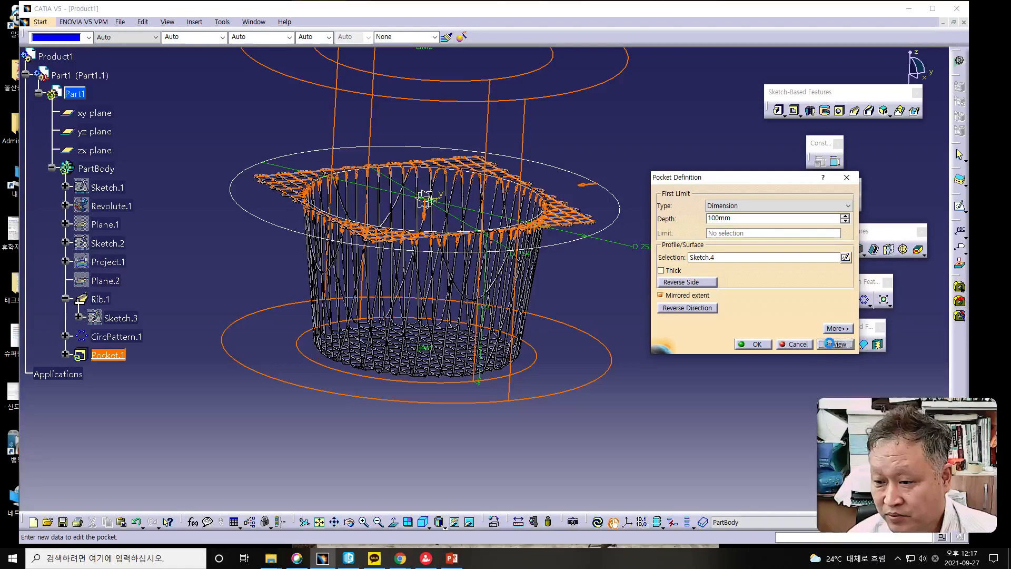
pyautogui.click(758, 343)
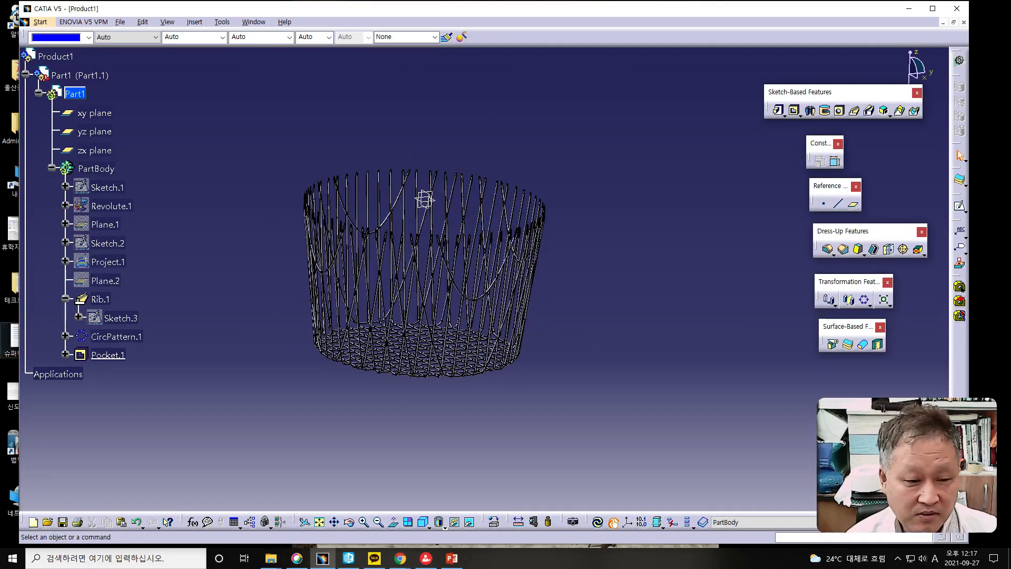
# Step: Start a sketch on the yz plane and draw a small circle outside the basket, just above one side of its rim
pyautogui.hotkey('alt', 'Tab')
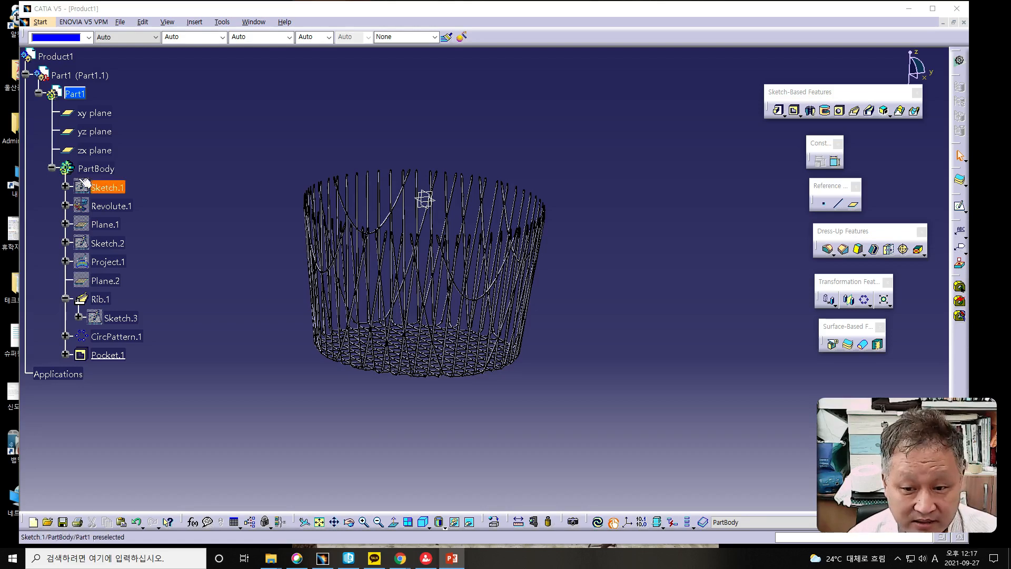
pyautogui.click(89, 133)
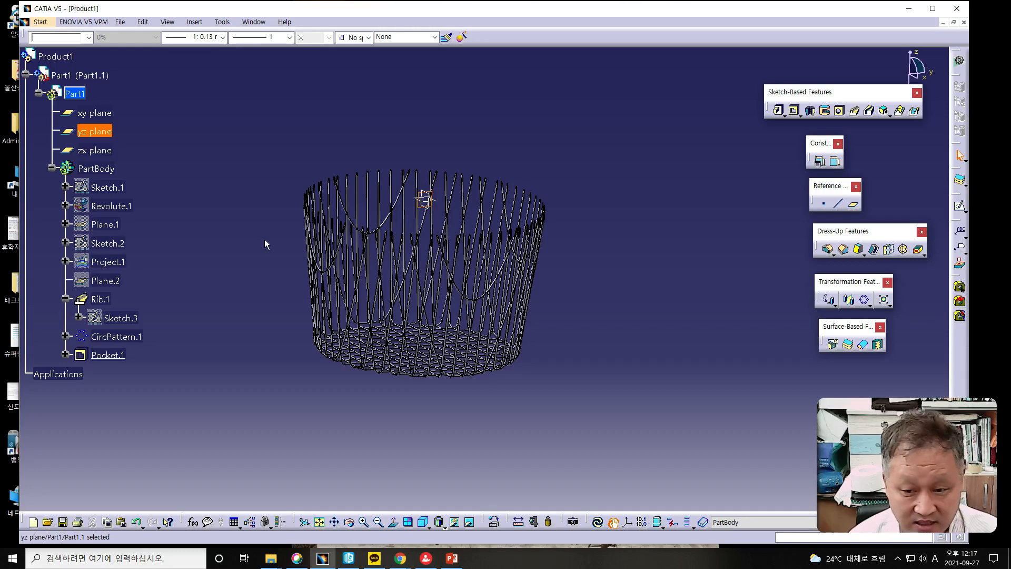
pyautogui.click(959, 208)
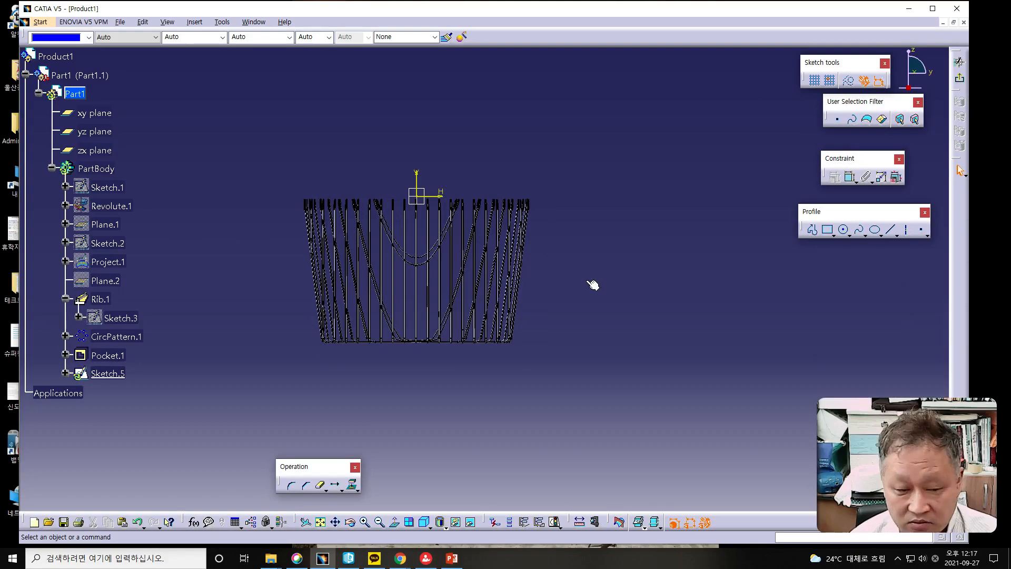
pyautogui.keyDown('ctrl'); pyautogui.moveTo(609, 318); pyautogui.dragTo(558, 293, button='middle'); pyautogui.keyUp('ctrl')
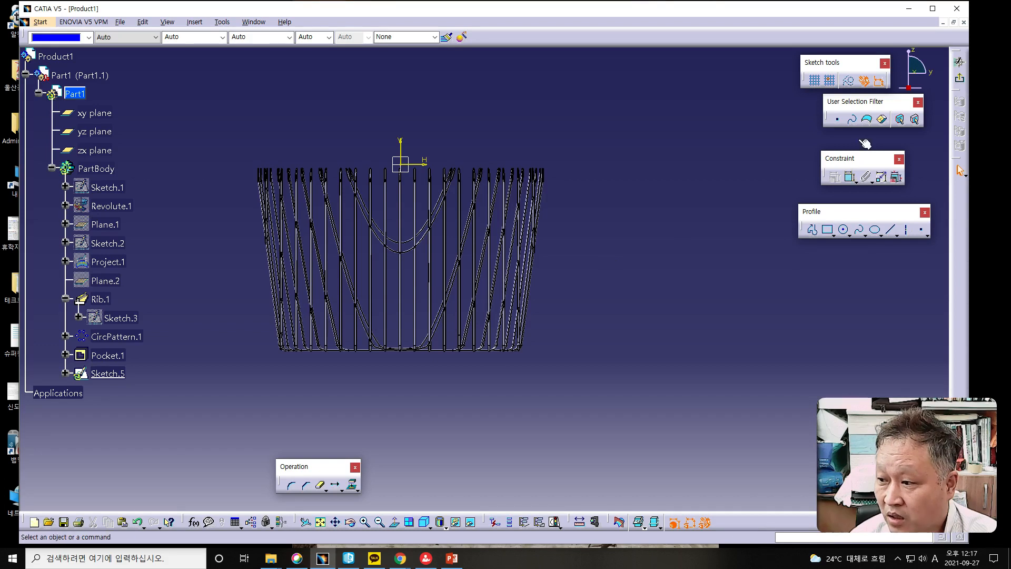
pyautogui.click(844, 230)
pyautogui.click(540, 135)
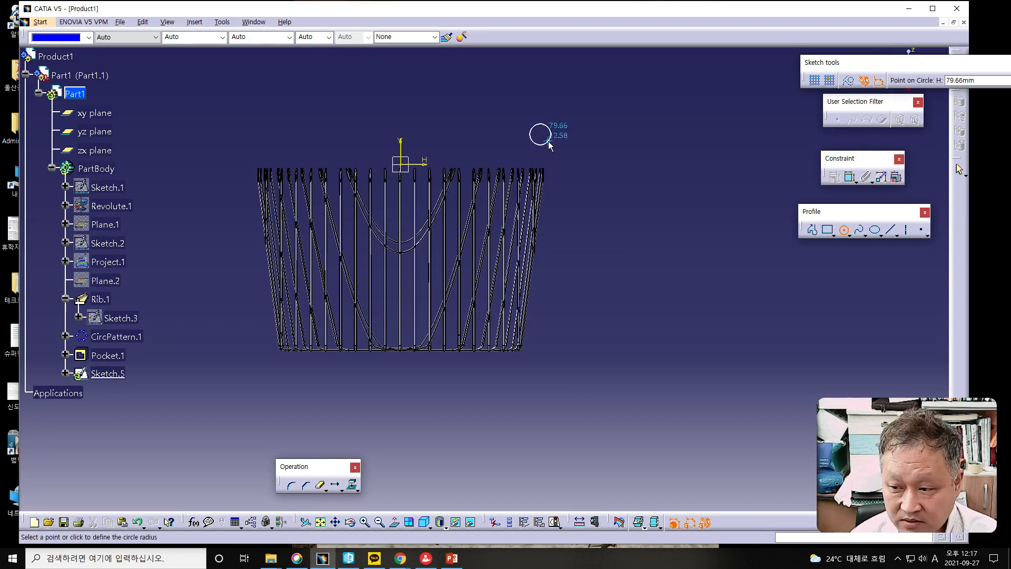
pyautogui.click(548, 140)
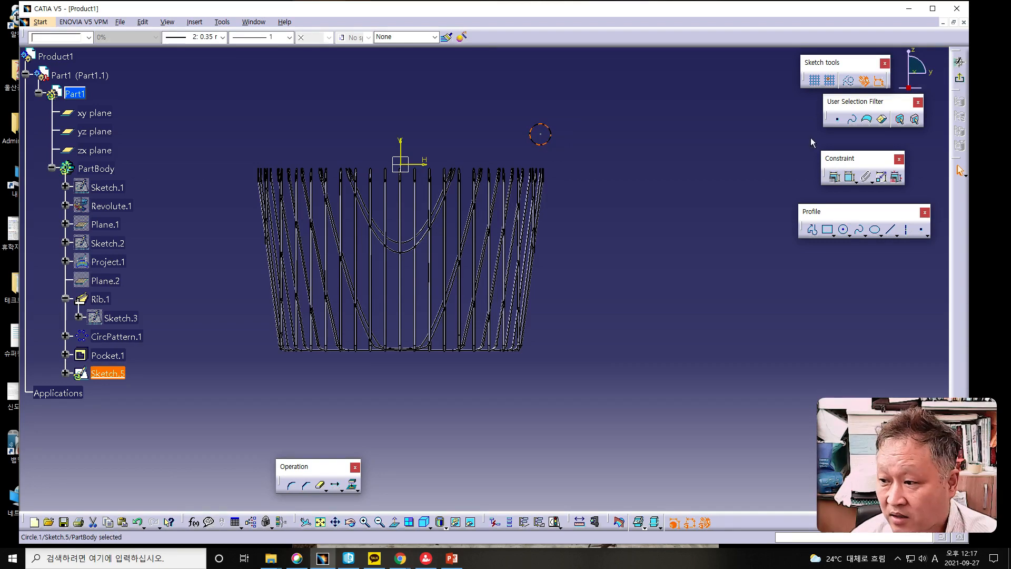
# Step: Dimension the circle's diameter and set it to 5 mm
pyautogui.click(851, 178)
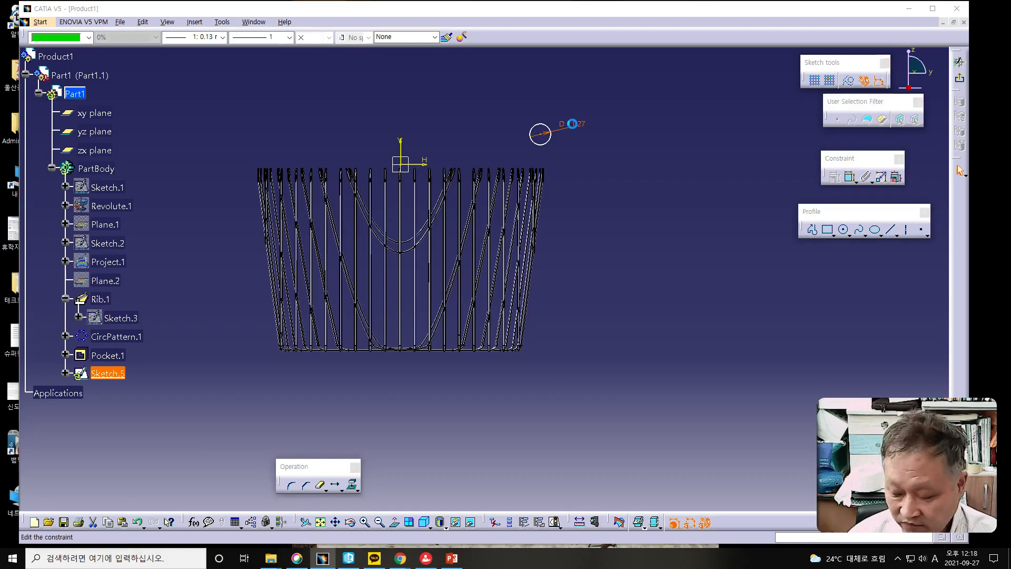
pyautogui.doubleClick(572, 124)
pyautogui.write('5')
pyautogui.press('Return')
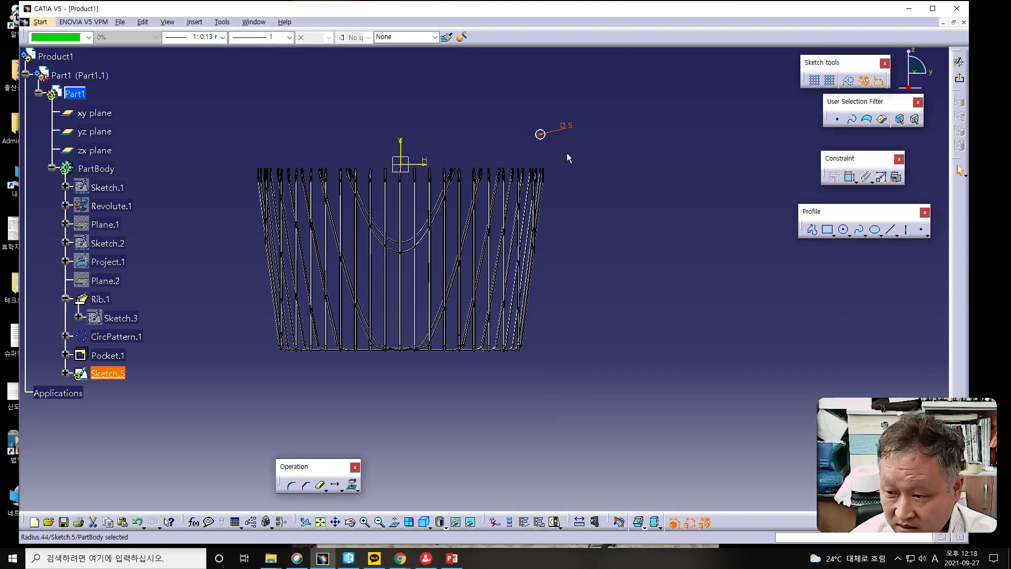
# Step: Dimension the horizontal distance between the circle's centre and the vertical axis, and set it to 77 mm
pyautogui.moveTo(596, 180)
pyautogui.keyDown('ctrl'); pyautogui.mouseDown(button='middle')
pyautogui.moveTo(584, 153)
pyautogui.moveTo(615, 254)
pyautogui.mouseUp(button='middle'); pyautogui.keyUp('ctrl')
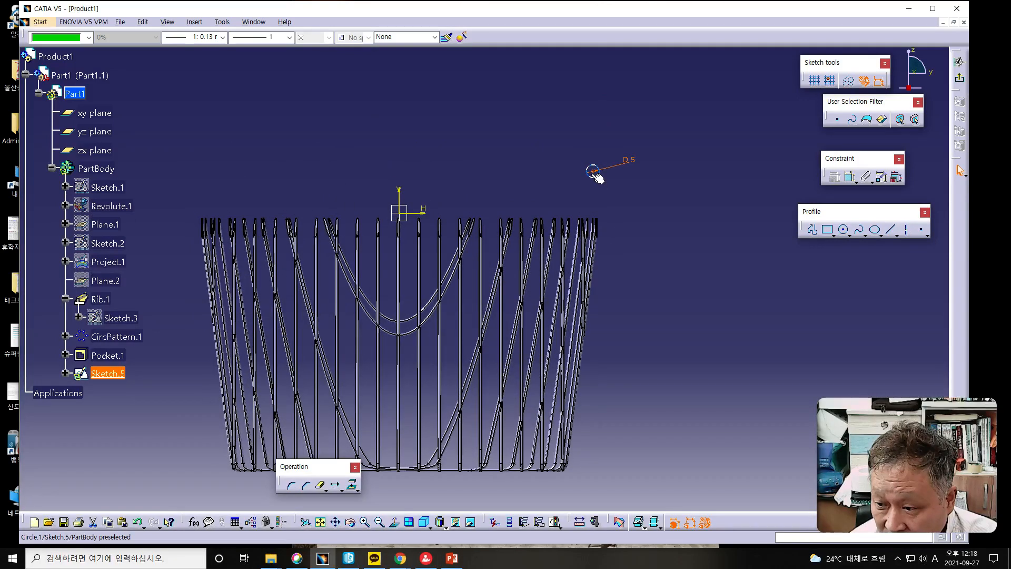
pyautogui.click(594, 173)
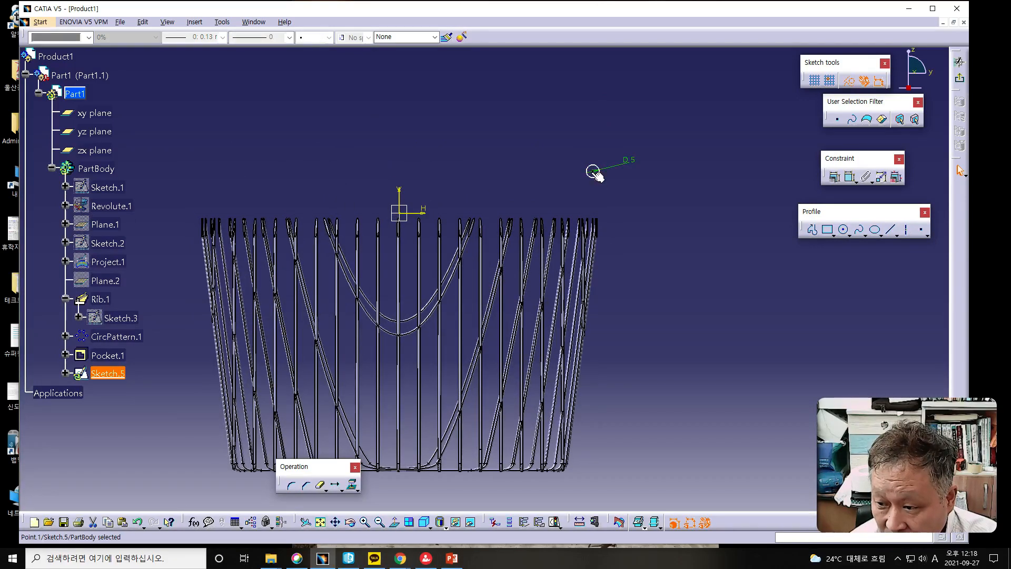
pyautogui.keyDown('ctrl'); pyautogui.click(399, 198); pyautogui.keyUp('ctrl')
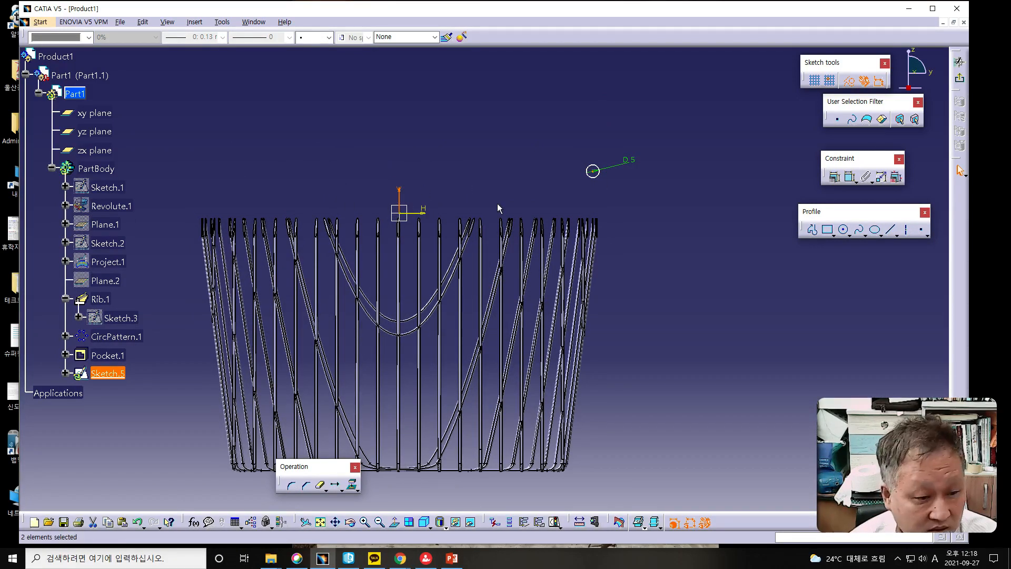
pyautogui.click(851, 178)
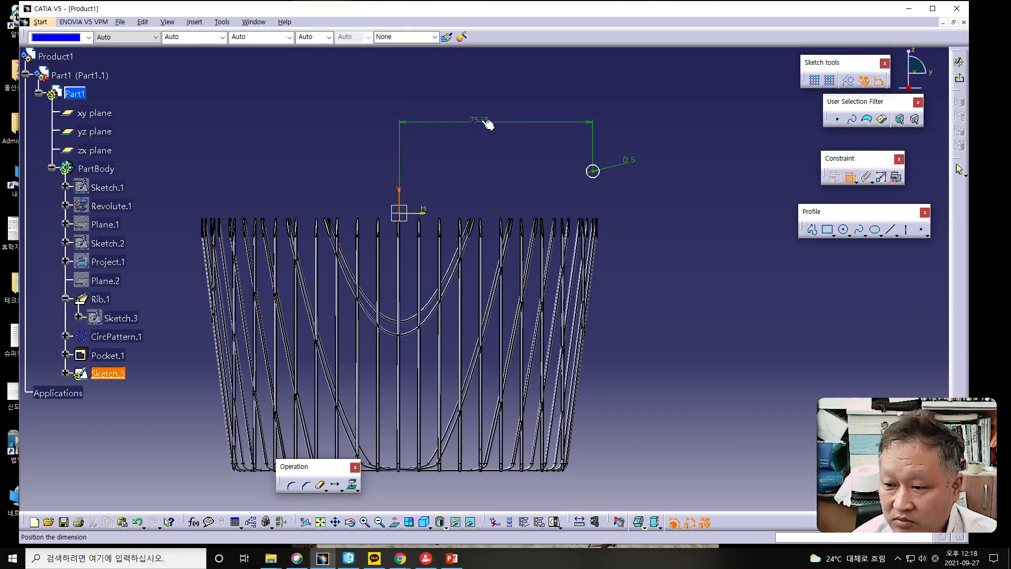
pyautogui.click(487, 124)
pyautogui.doubleClick(487, 124)
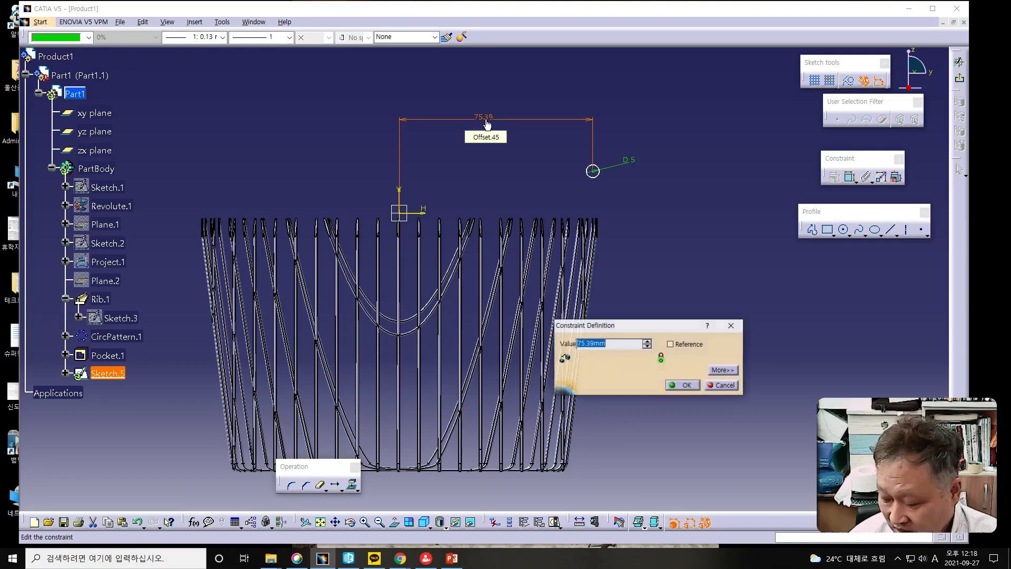
pyautogui.write('77')
pyautogui.press('Return')
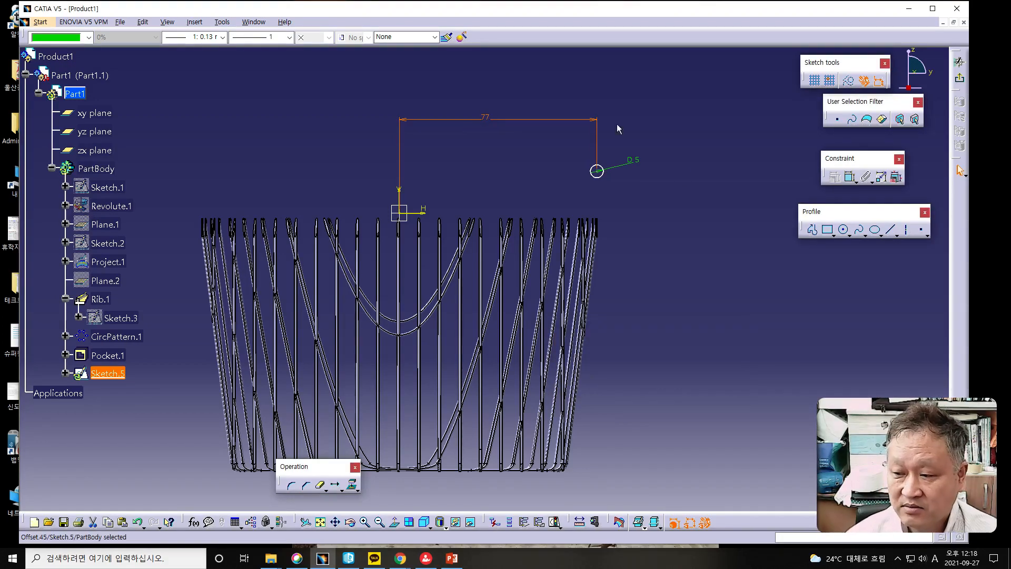
pyautogui.click(648, 307)
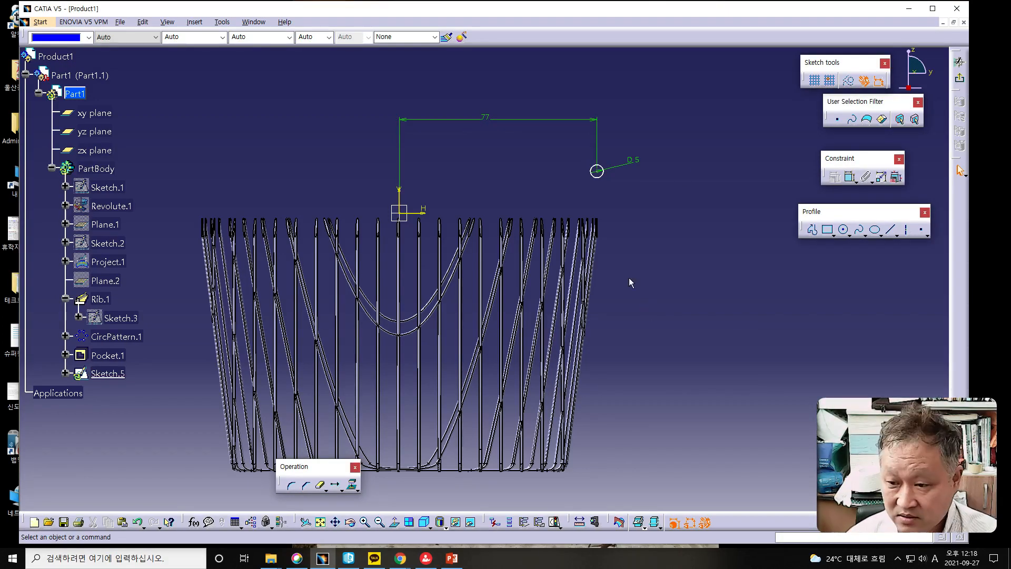
# Step: Constrain the circle's centre to be coincident with the horizontal axis, and exit the sketch
pyautogui.click(597, 173)
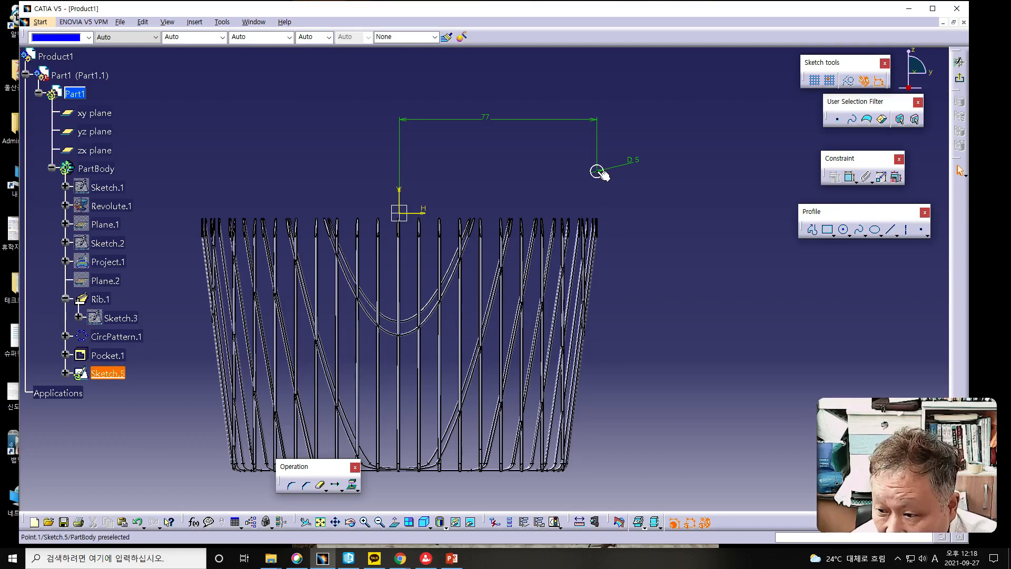
pyautogui.keyDown('ctrl'); pyautogui.click(419, 213); pyautogui.keyUp('ctrl')
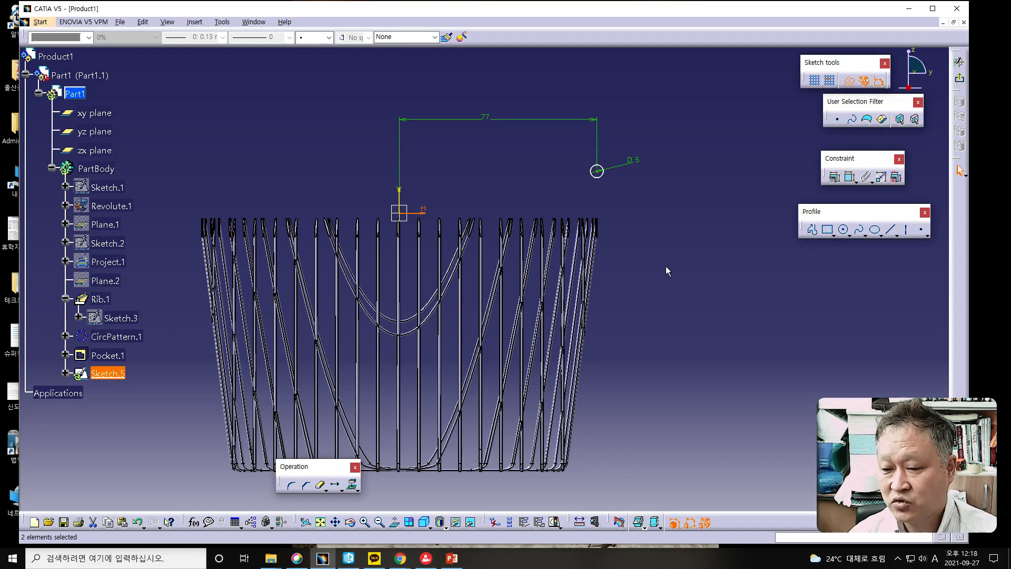
pyautogui.click(834, 177)
pyautogui.click(741, 138)
pyautogui.click(733, 240)
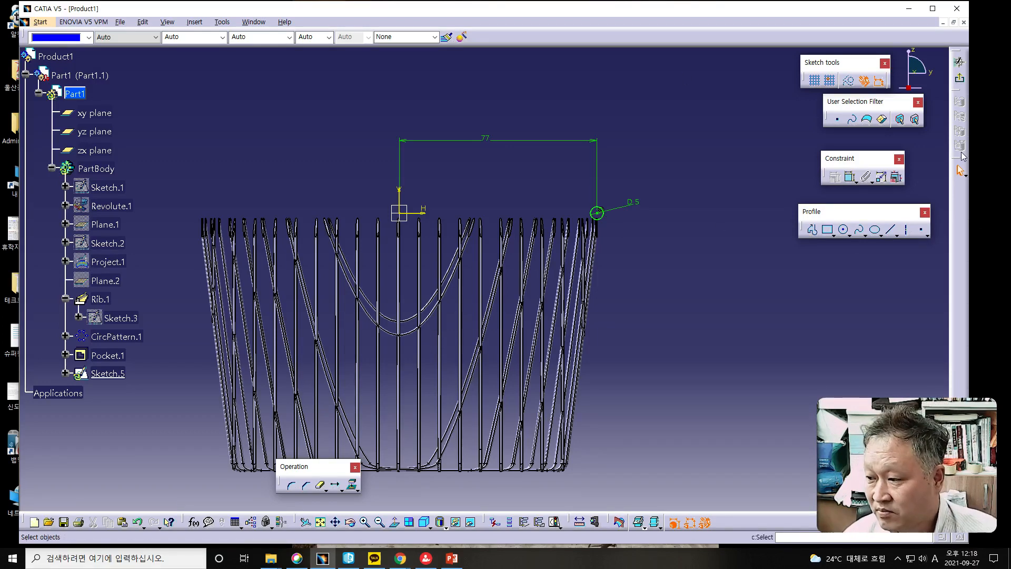
pyautogui.click(959, 80)
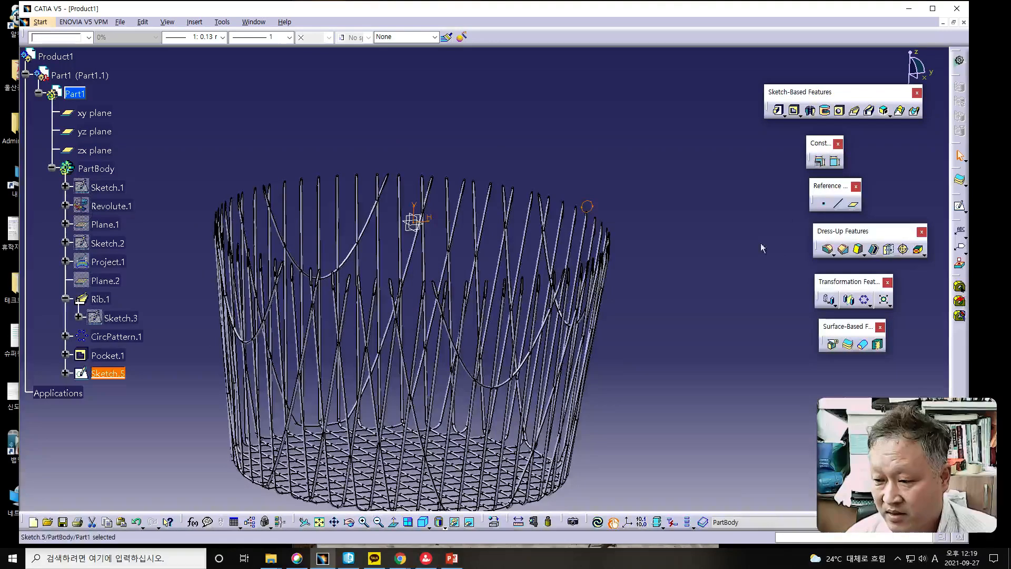
# Step: Revolve the circle sketch 360 degrees about the Z axis with Shaft to form a solid ring along the basket's rim
pyautogui.hotkey('alt', 'Tab')
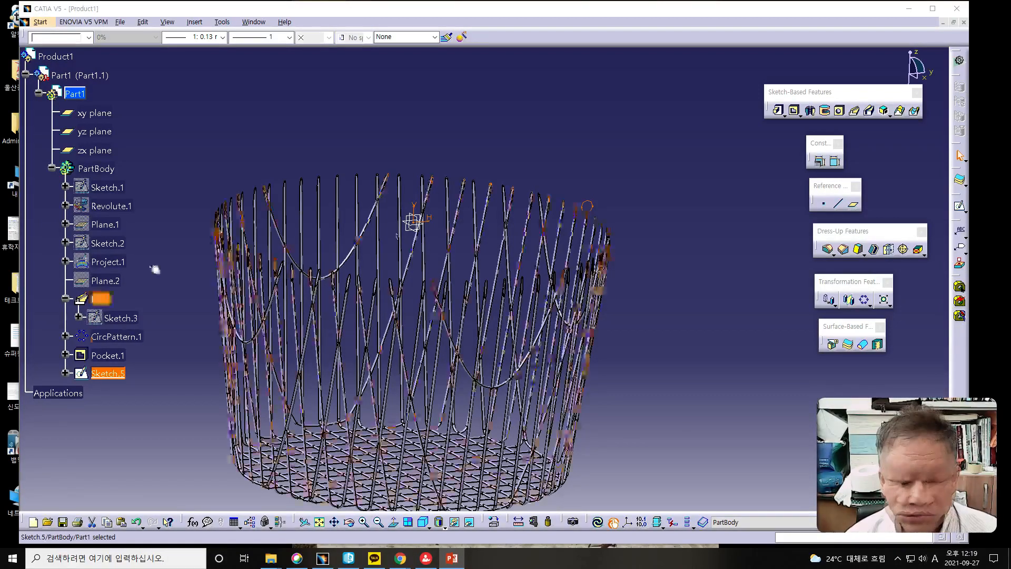
pyautogui.click(812, 111)
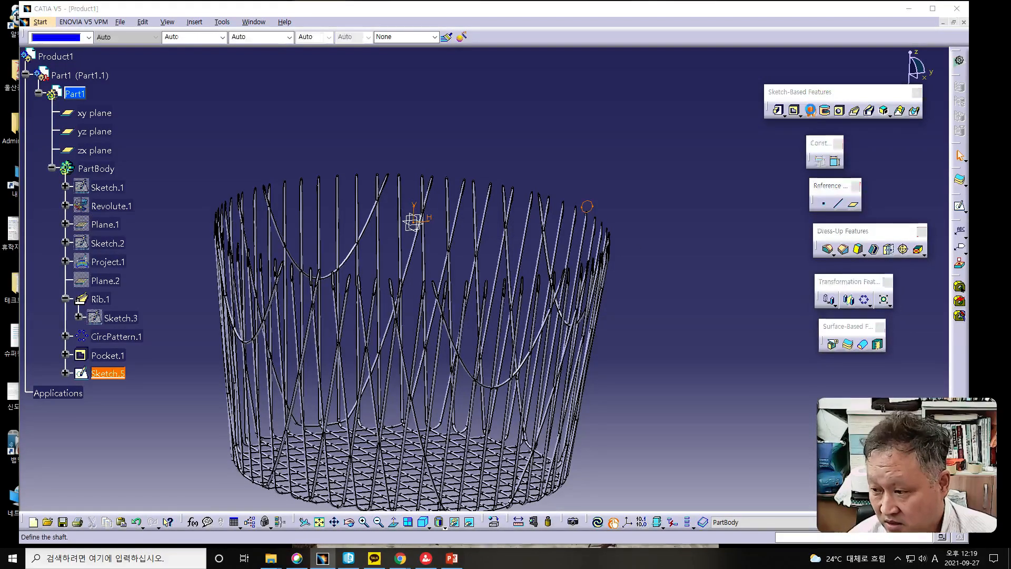
pyautogui.moveTo(795, 141); pyautogui.dragTo(781, 216)
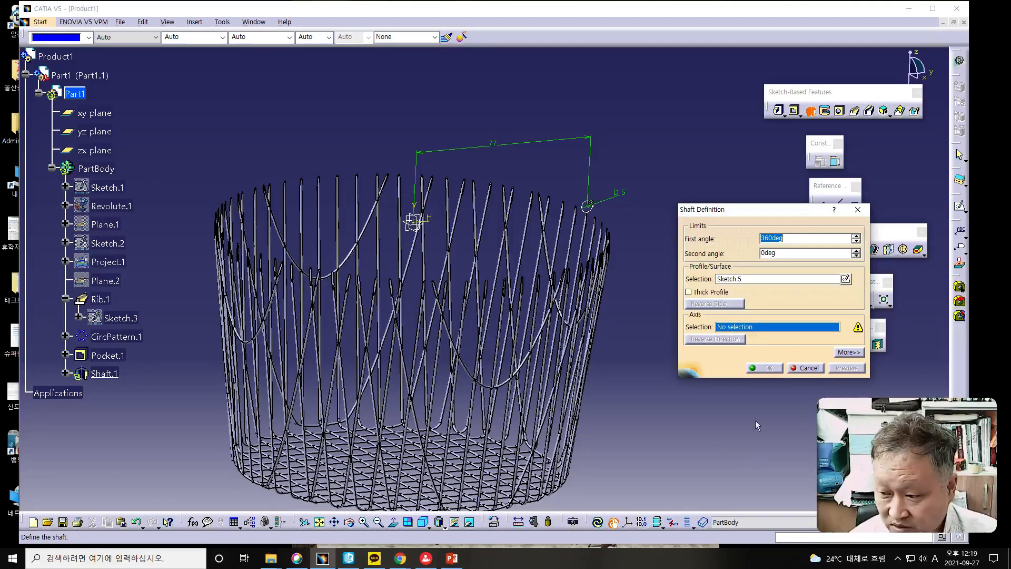
pyautogui.rightClick(750, 327)
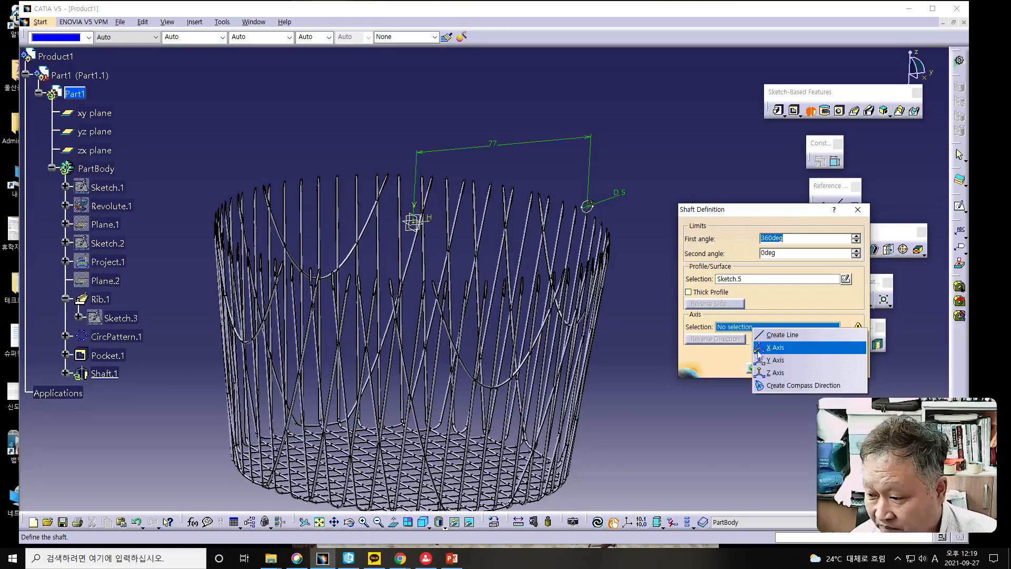
pyautogui.click(783, 305)
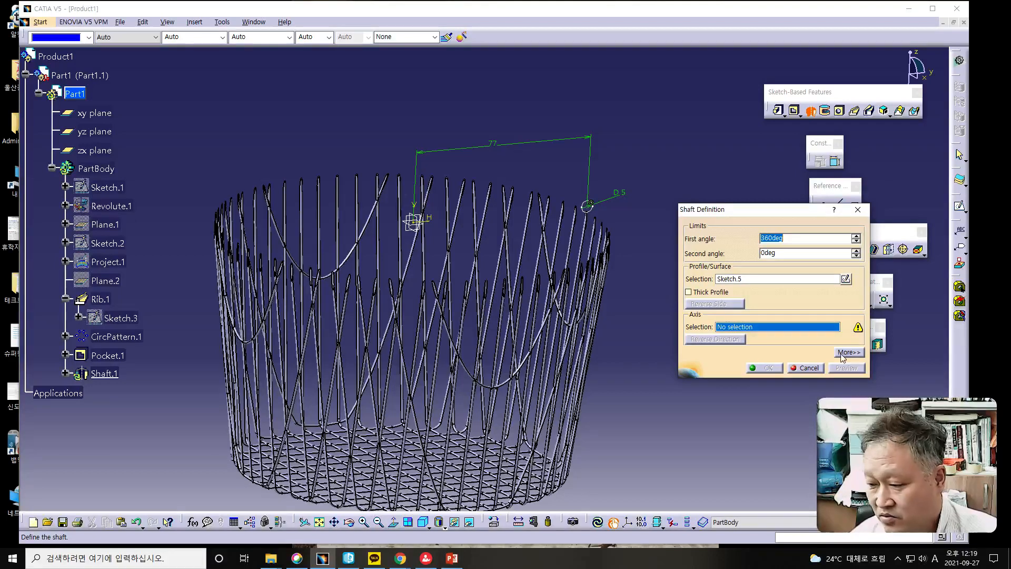
pyautogui.rightClick(796, 327)
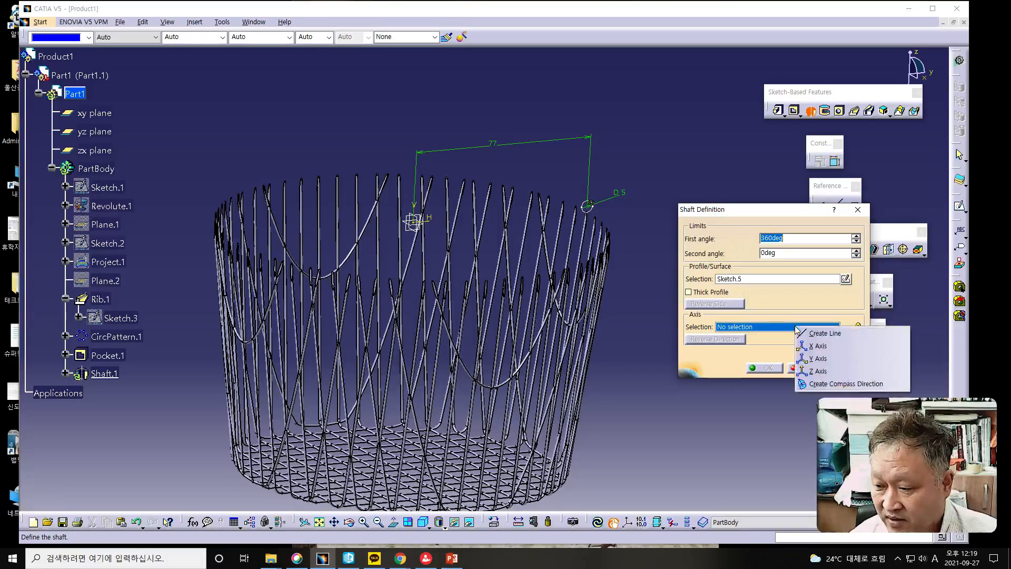
pyautogui.click(815, 371)
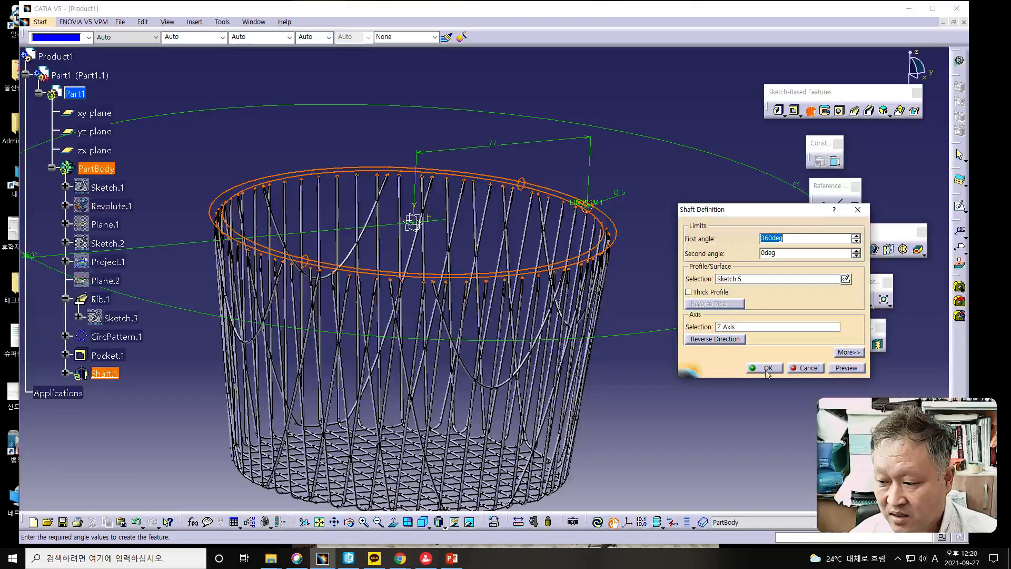
pyautogui.click(845, 367)
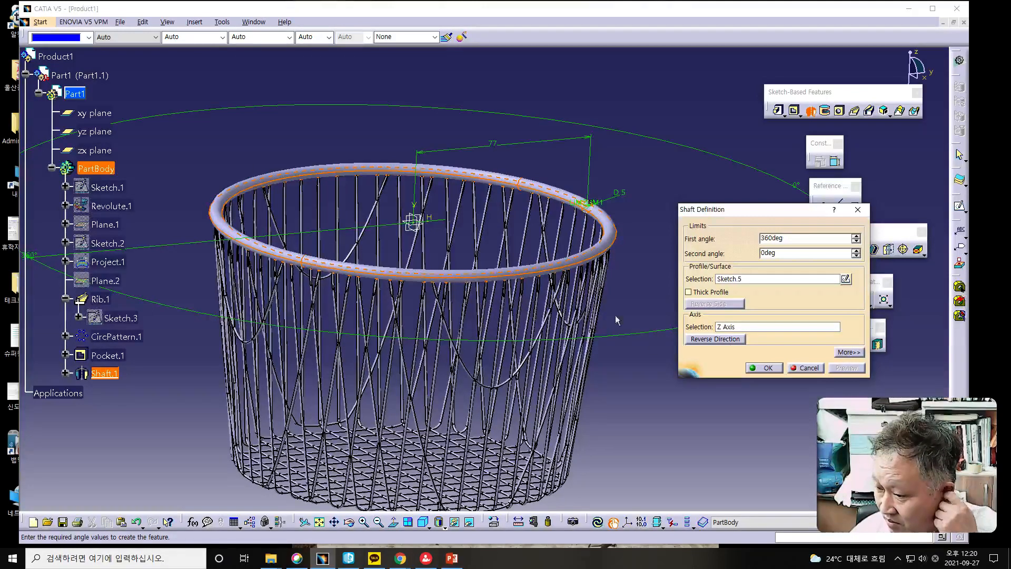
pyautogui.click(759, 366)
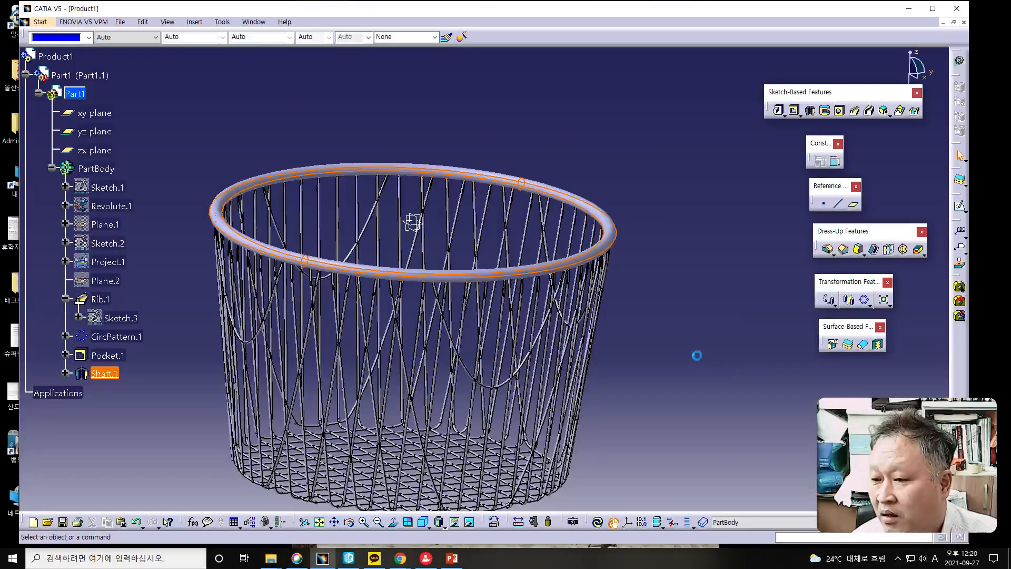
# Step: Create a reference plane offset 77 mm from the zx plane
pyautogui.moveTo(622, 354); pyautogui.dragTo(528, 384, button='middle')
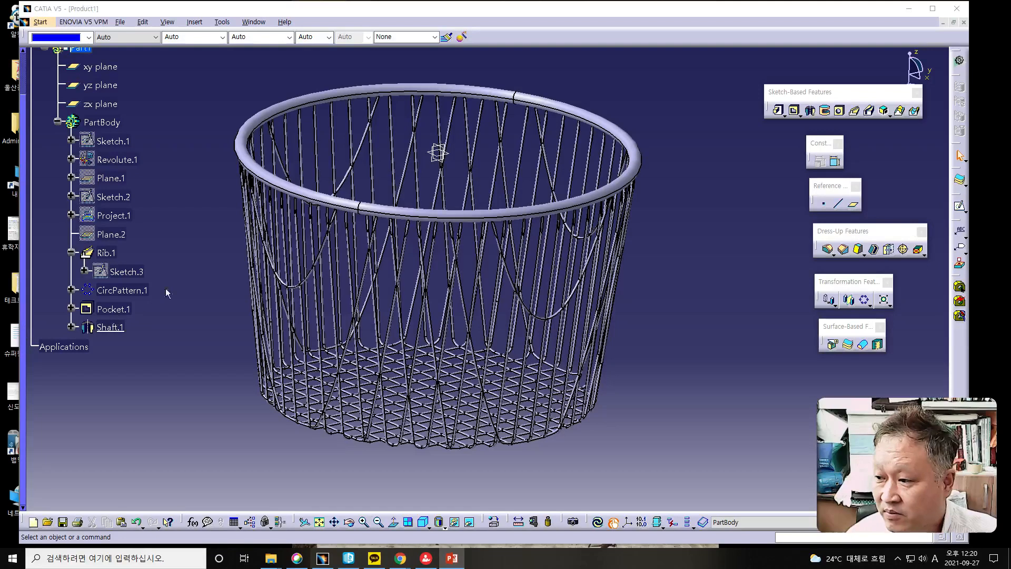
pyautogui.click(854, 208)
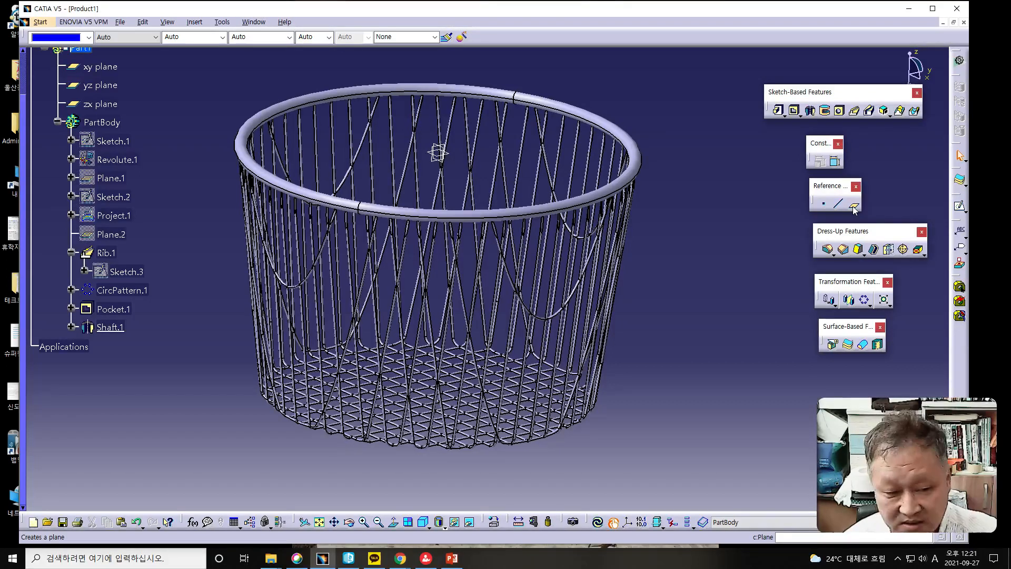
pyautogui.click(854, 208)
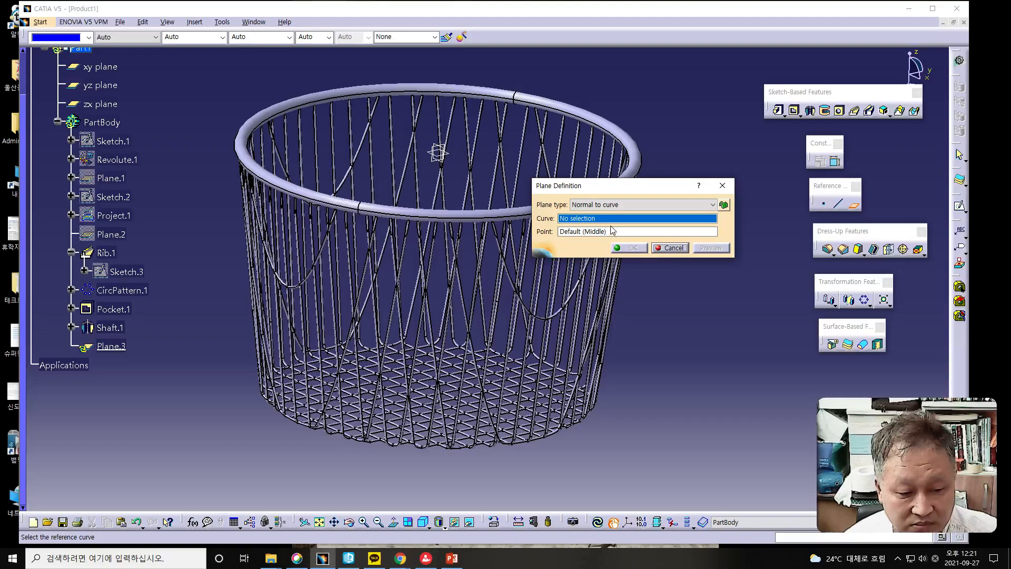
pyautogui.click(610, 206)
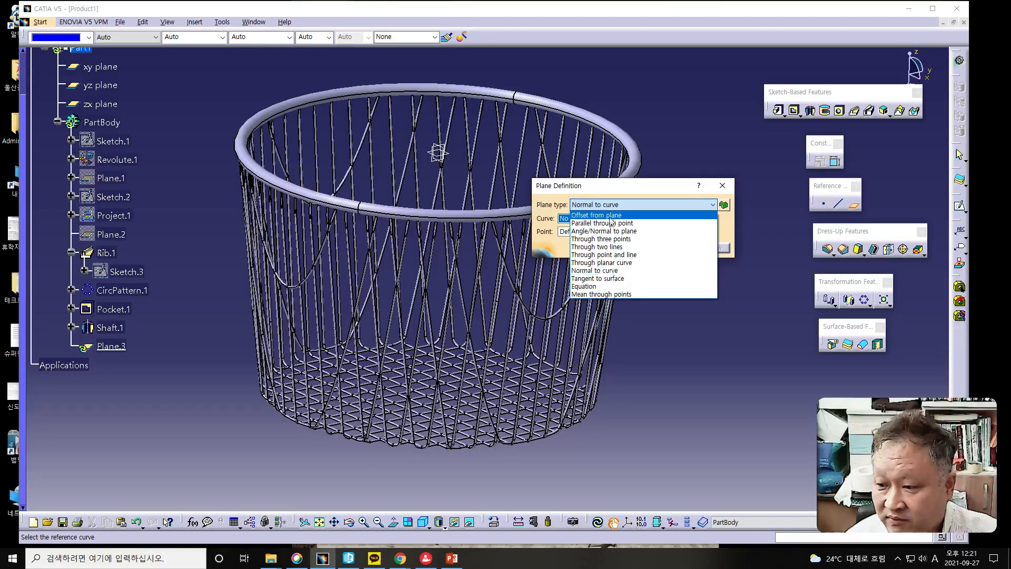
pyautogui.click(611, 216)
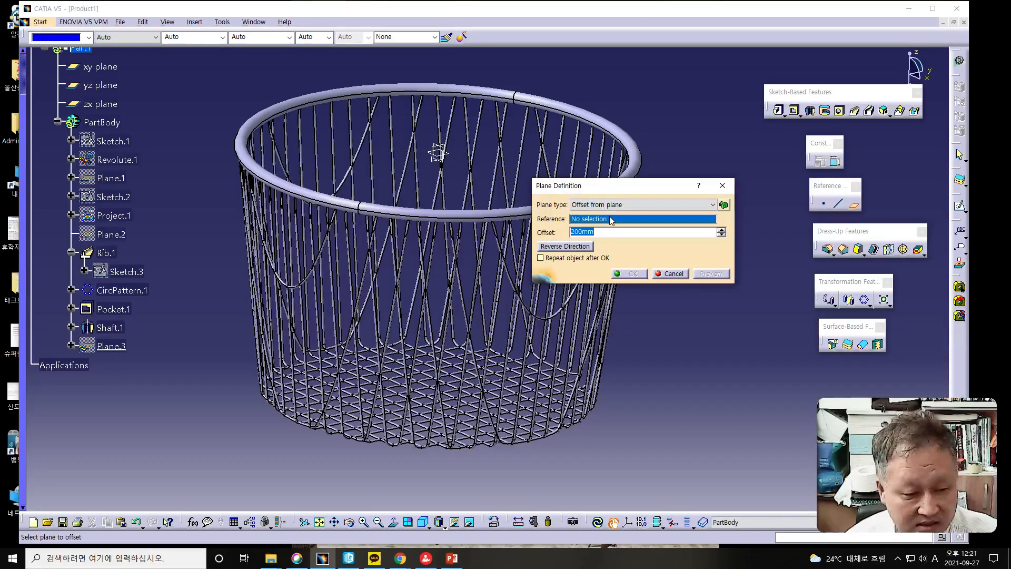
pyautogui.rightClick(615, 218)
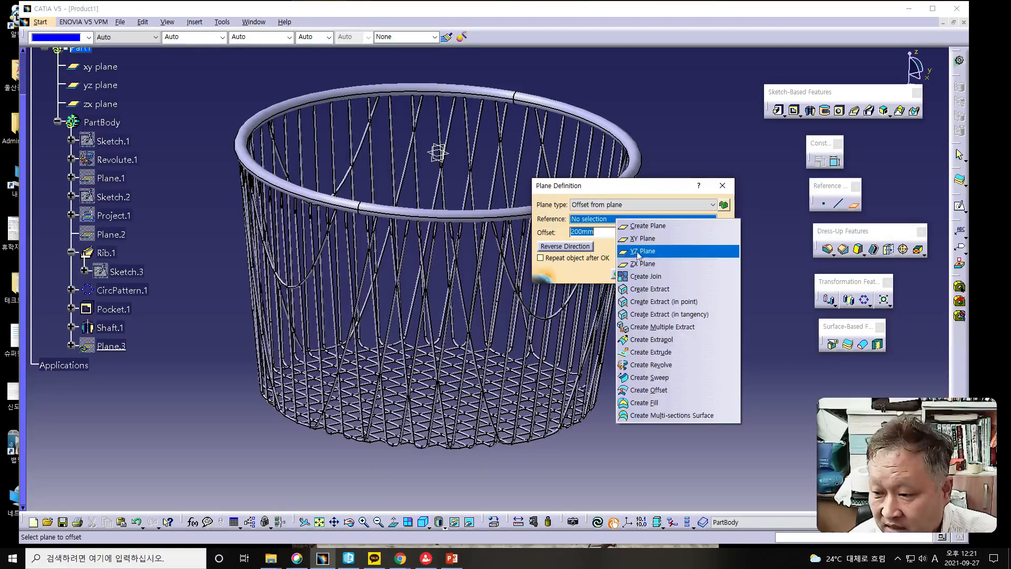
pyautogui.click(647, 265)
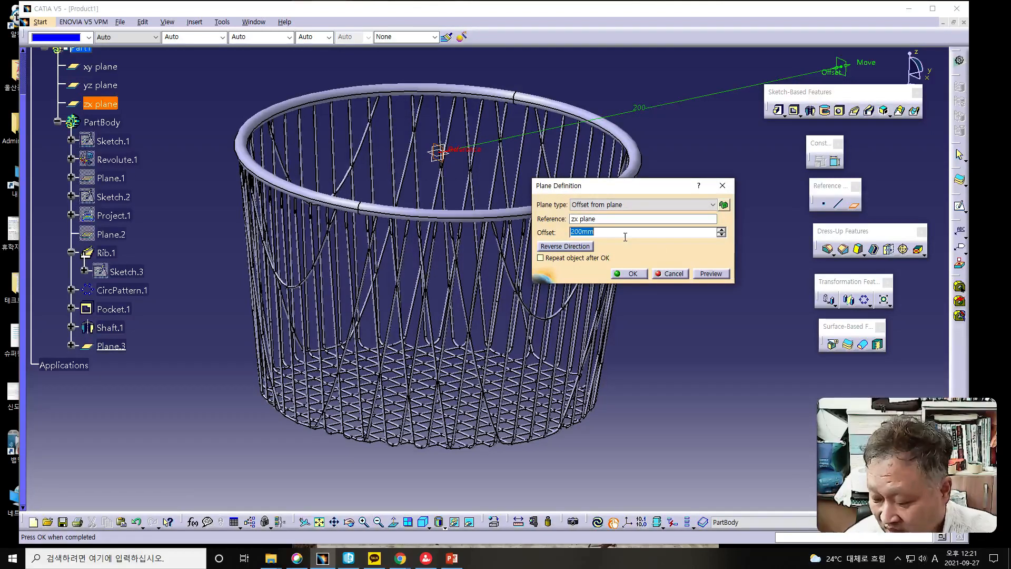
pyautogui.write('77')
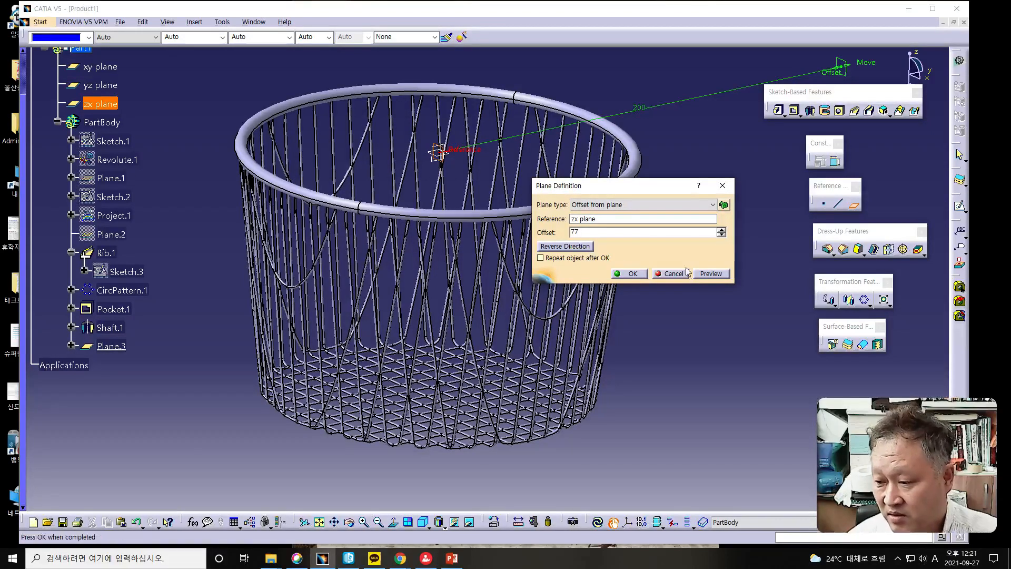
pyautogui.click(714, 274)
pyautogui.click(638, 275)
# Step: Open a sketch on the new offset plane and draw a circle on the rim ring, to one side of the vertical axis
pyautogui.moveTo(669, 224); pyautogui.dragTo(605, 219, button='middle')
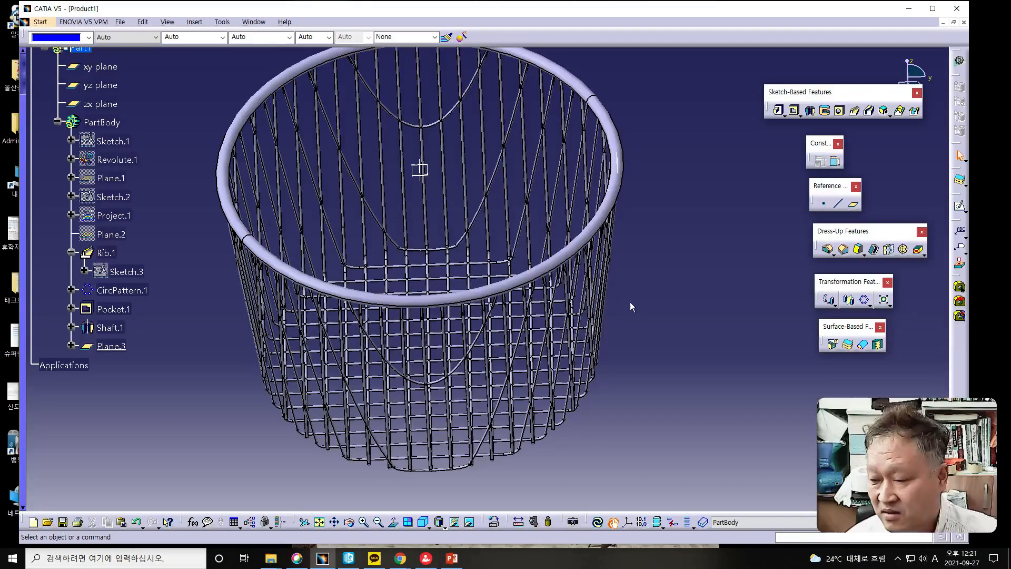
pyautogui.moveTo(630, 304); pyautogui.dragTo(685, 267, button='middle')
pyautogui.hotkey('alt', 'Tab')
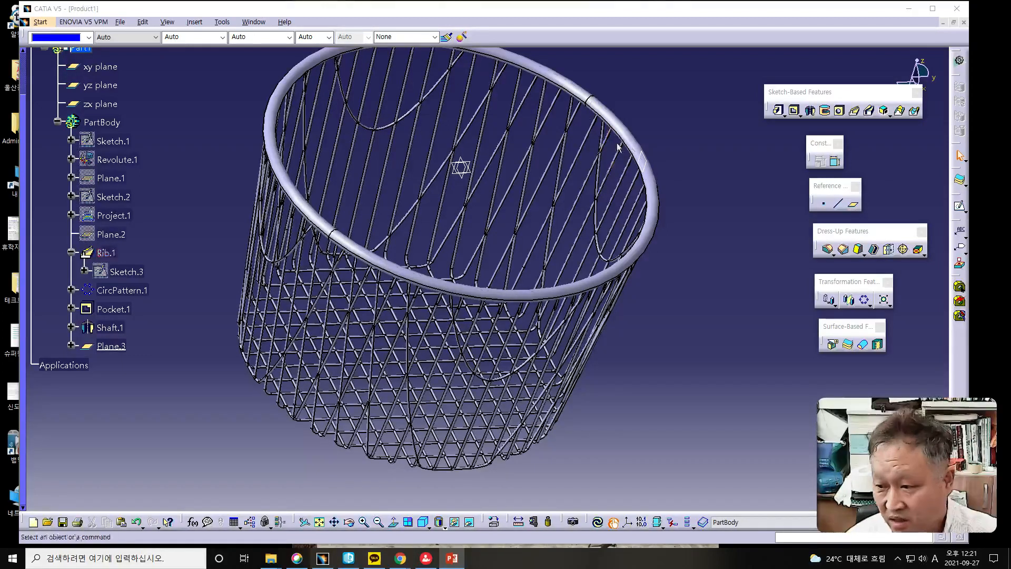
pyautogui.click(652, 164)
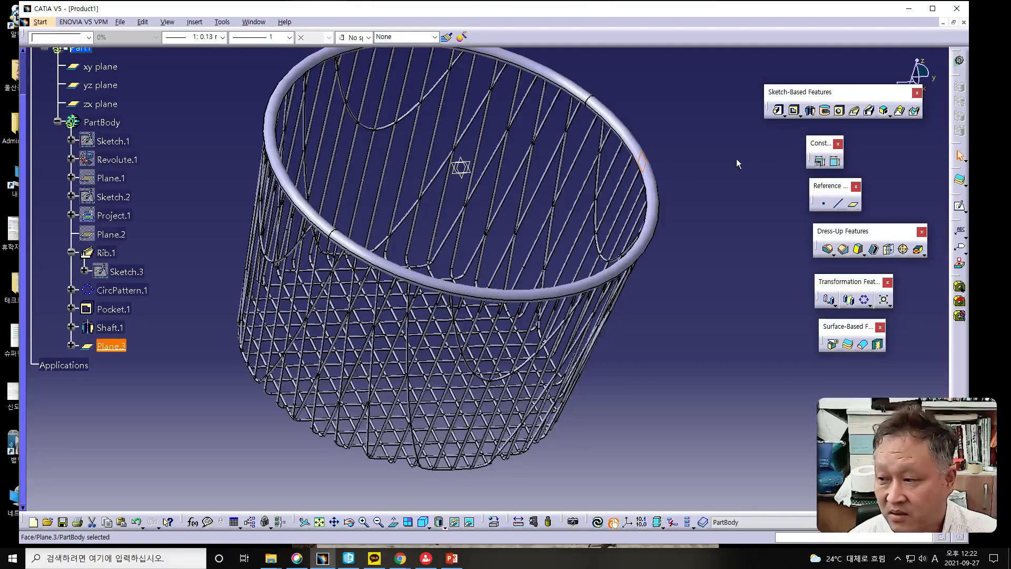
pyautogui.click(960, 208)
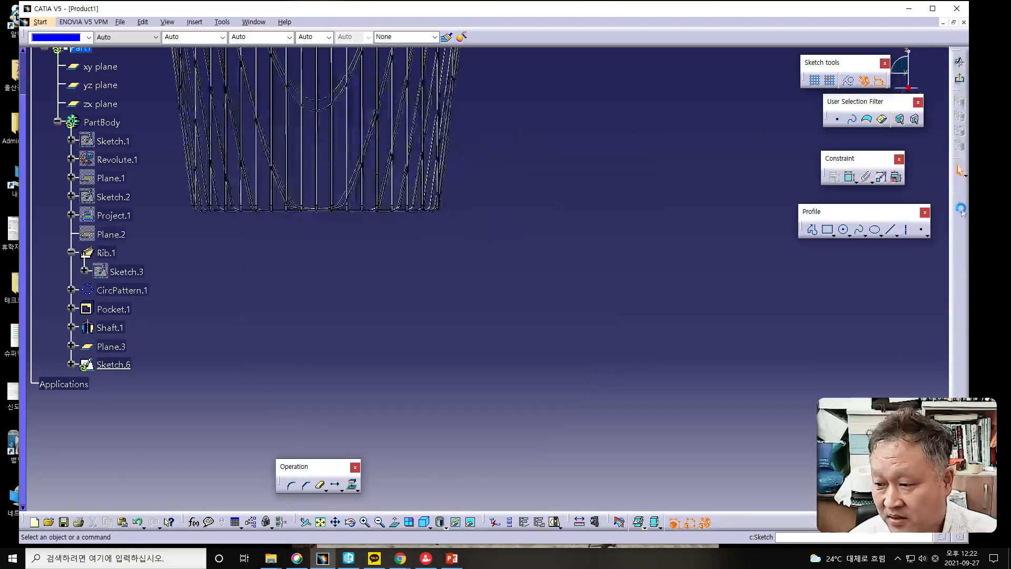
pyautogui.moveTo(540, 285)
pyautogui.mouseDown(button='middle')
pyautogui.moveTo(542, 355)
pyautogui.moveTo(586, 336)
pyautogui.moveTo(661, 341)
pyautogui.mouseUp(button='middle')
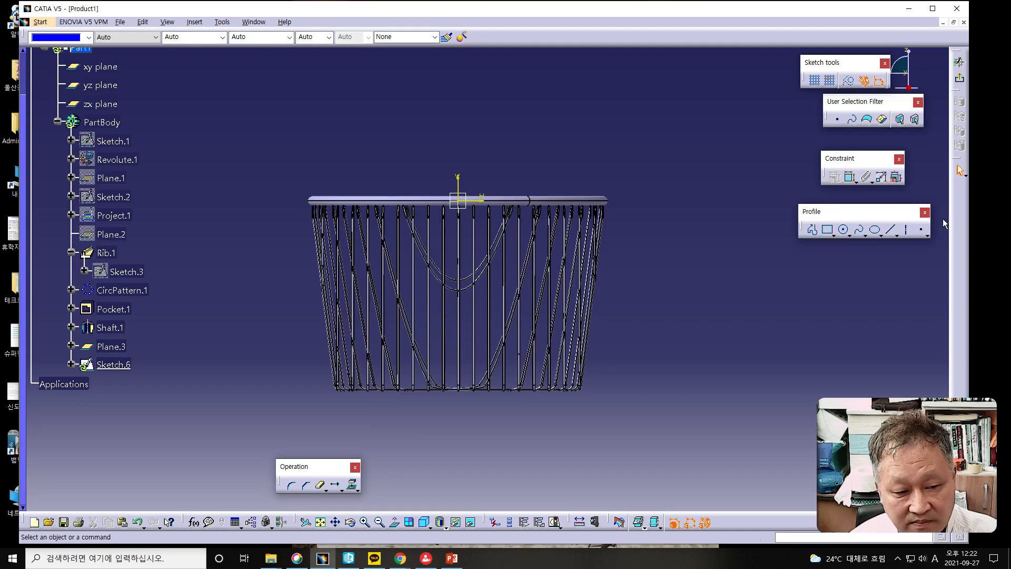
pyautogui.click(844, 234)
pyautogui.click(388, 201)
pyautogui.click(393, 213)
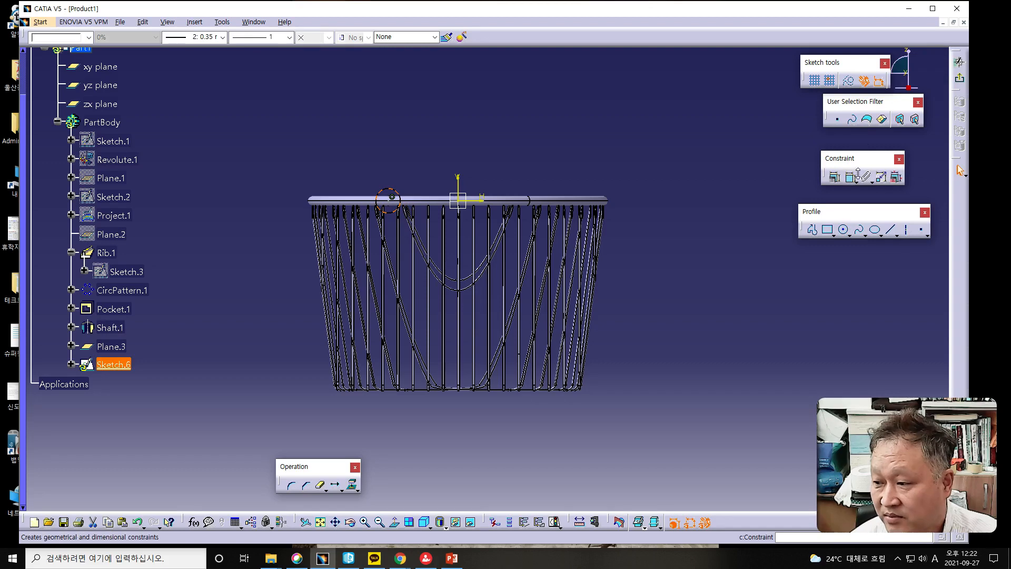
# Step: Dimension the circle's diameter and set it to 5 mm
pyautogui.click(851, 177)
pyautogui.click(413, 151)
pyautogui.doubleClick(414, 151)
pyautogui.write('5')
pyautogui.press('Return')
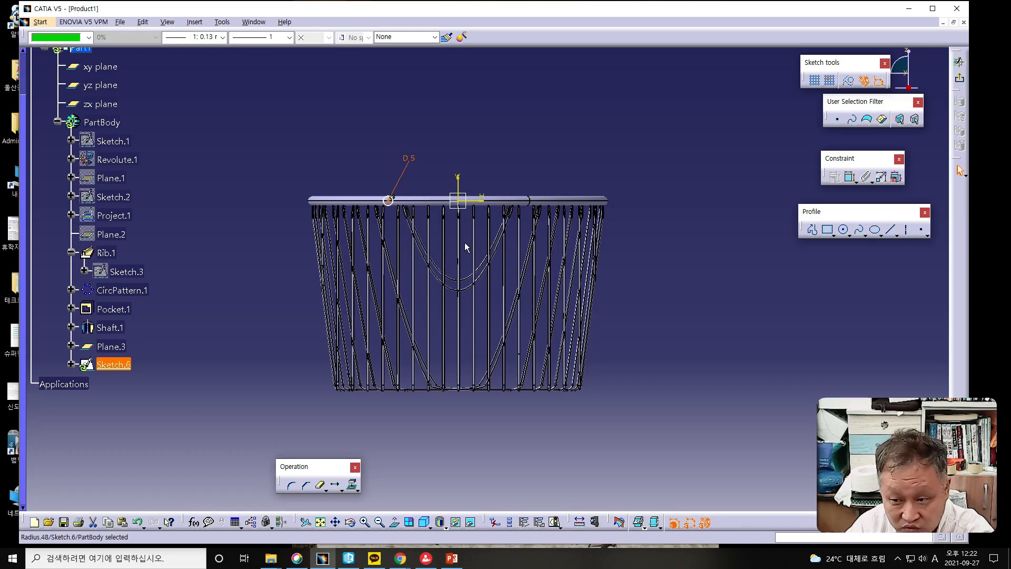
# Step: Constrain the circle's centre to be coincident with the horizontal axis
pyautogui.moveTo(465, 268)
pyautogui.keyDown('ctrl'); pyautogui.mouseDown(button='middle')
pyautogui.moveTo(372, 216)
pyautogui.moveTo(417, 336)
pyautogui.moveTo(447, 365)
pyautogui.moveTo(407, 350)
pyautogui.moveTo(446, 329)
pyautogui.mouseUp(button='middle'); pyautogui.keyUp('ctrl')
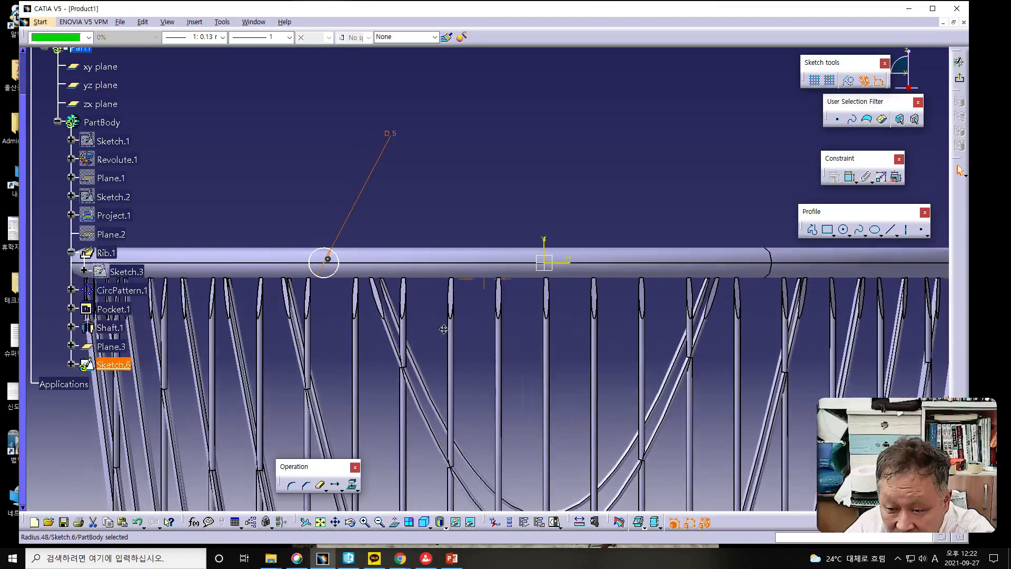
pyautogui.click(329, 261)
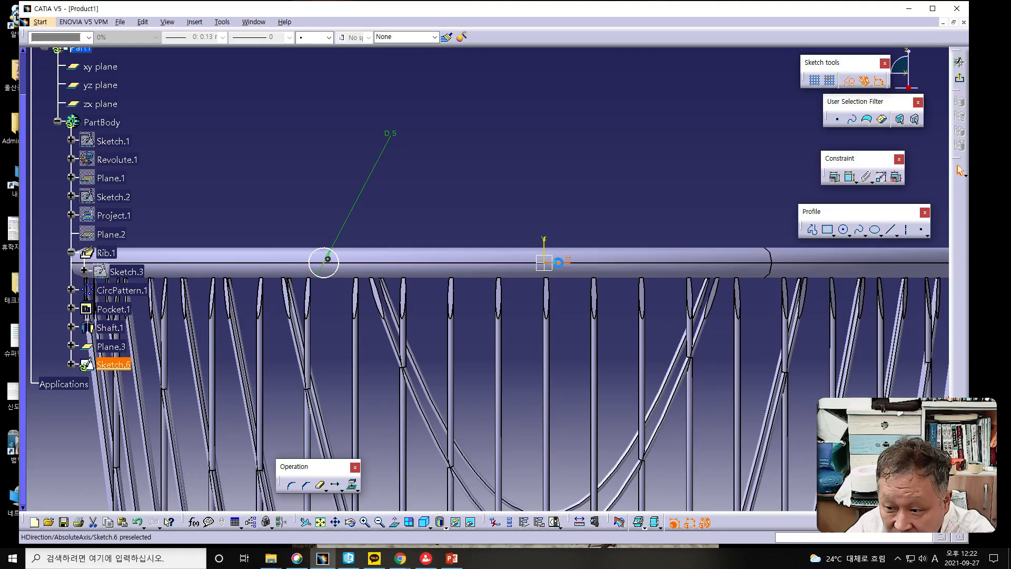
pyautogui.keyDown('ctrl'); pyautogui.click(557, 261); pyautogui.keyUp('ctrl')
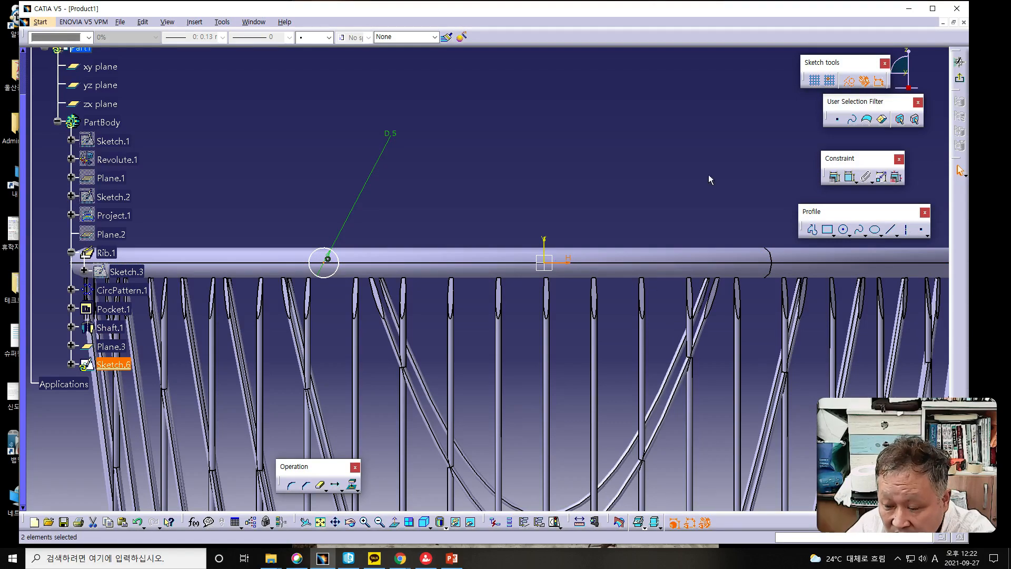
pyautogui.click(834, 177)
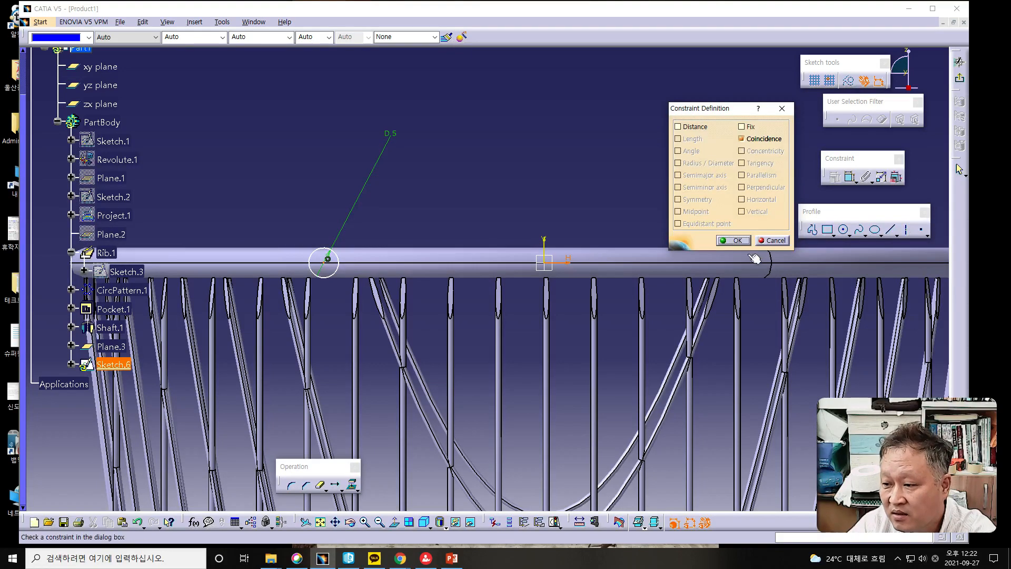
pyautogui.click(733, 240)
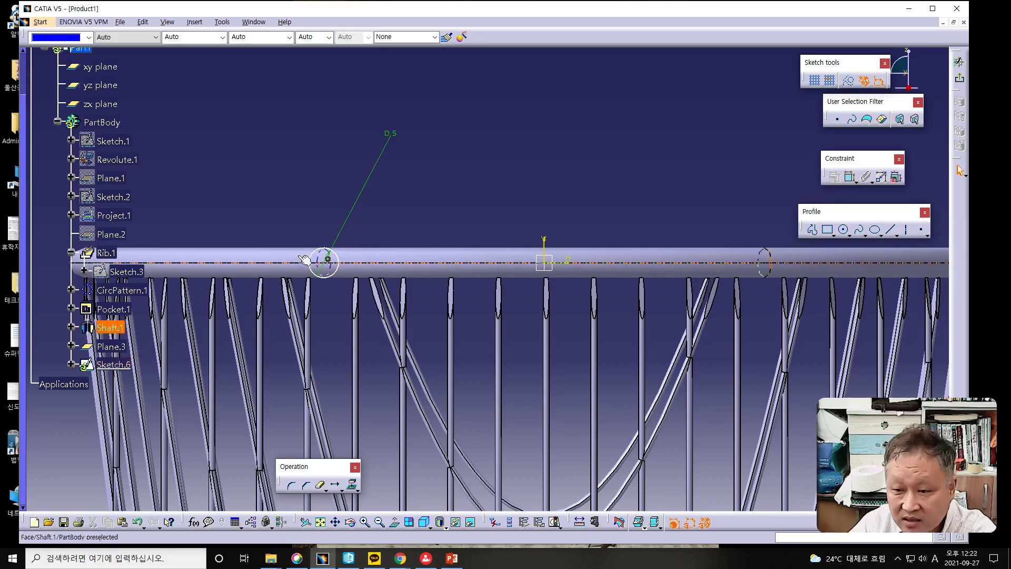
# Step: Dimension the distance from the circle's centre to the vertical axis, set it to 12 mm, and exit the sketch
pyautogui.click(328, 261)
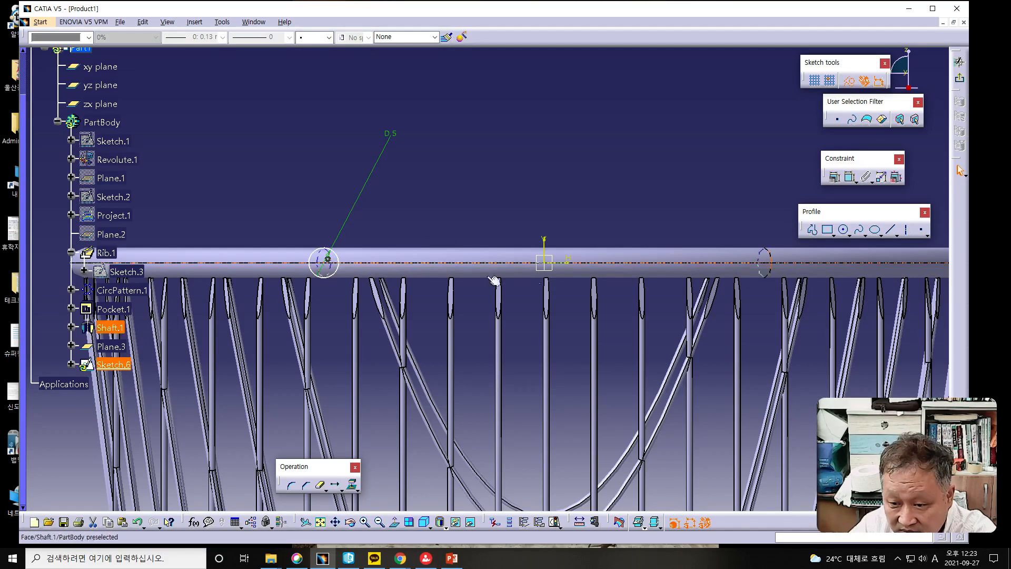
pyautogui.keyDown('ctrl'); pyautogui.click(543, 248); pyautogui.keyUp('ctrl')
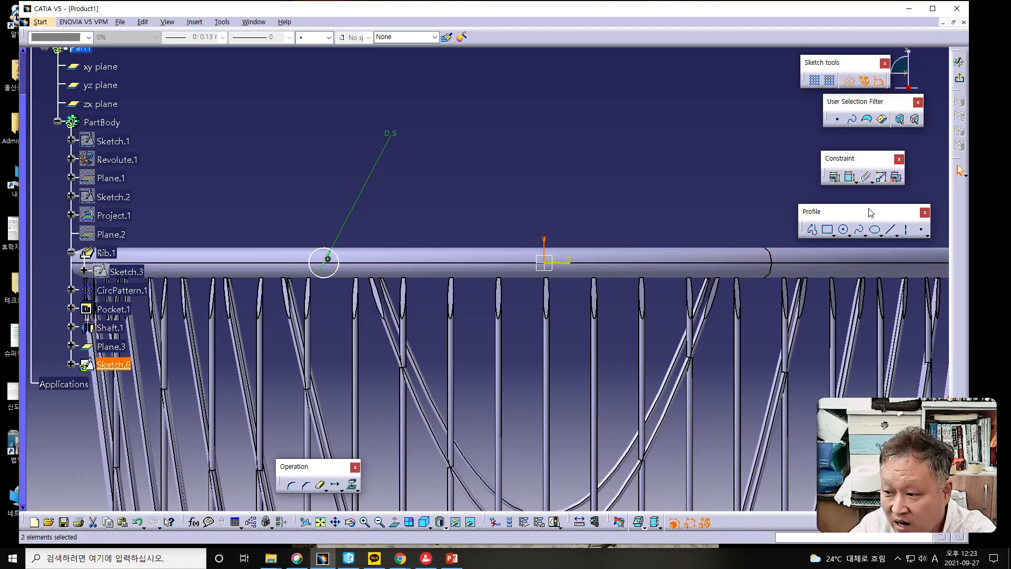
pyautogui.click(850, 177)
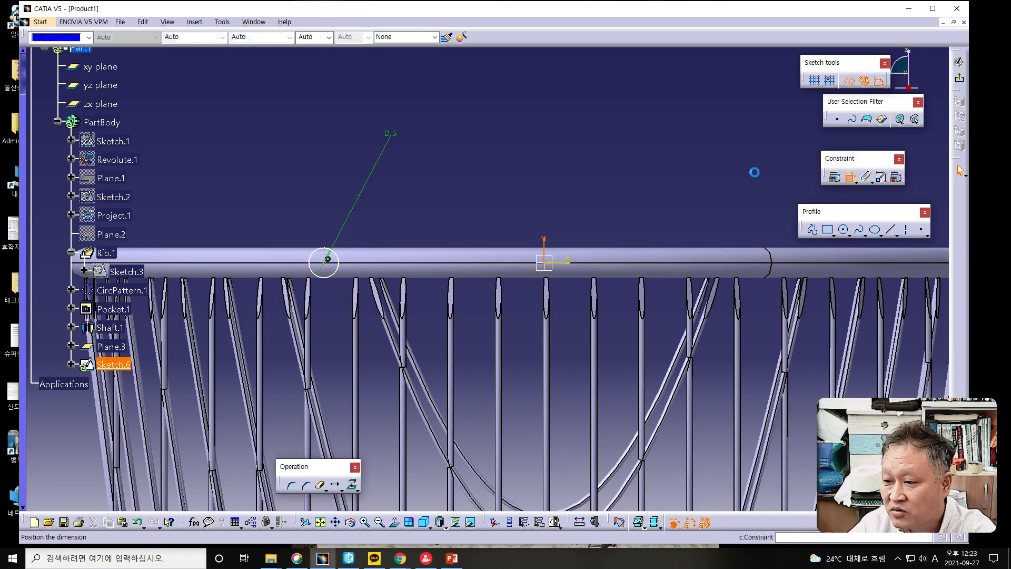
pyautogui.click(489, 162)
pyautogui.doubleClick(486, 158)
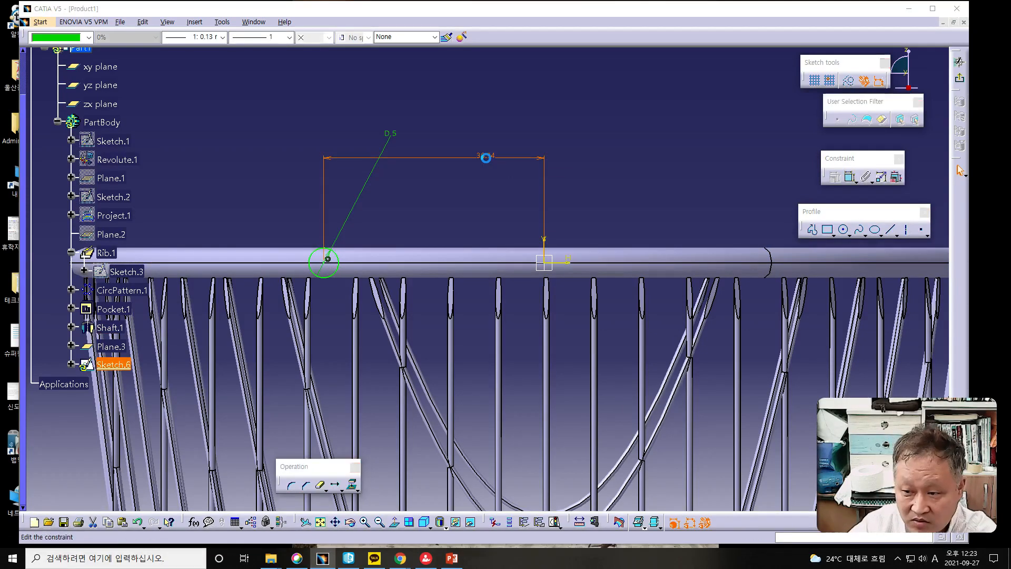
pyautogui.write('12')
pyautogui.press('Return')
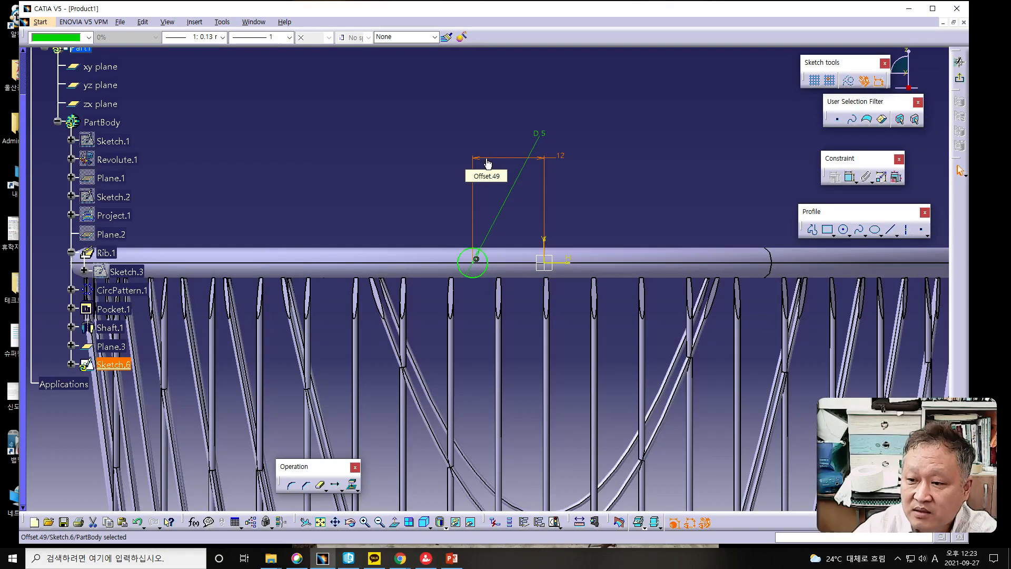
pyautogui.click(362, 157)
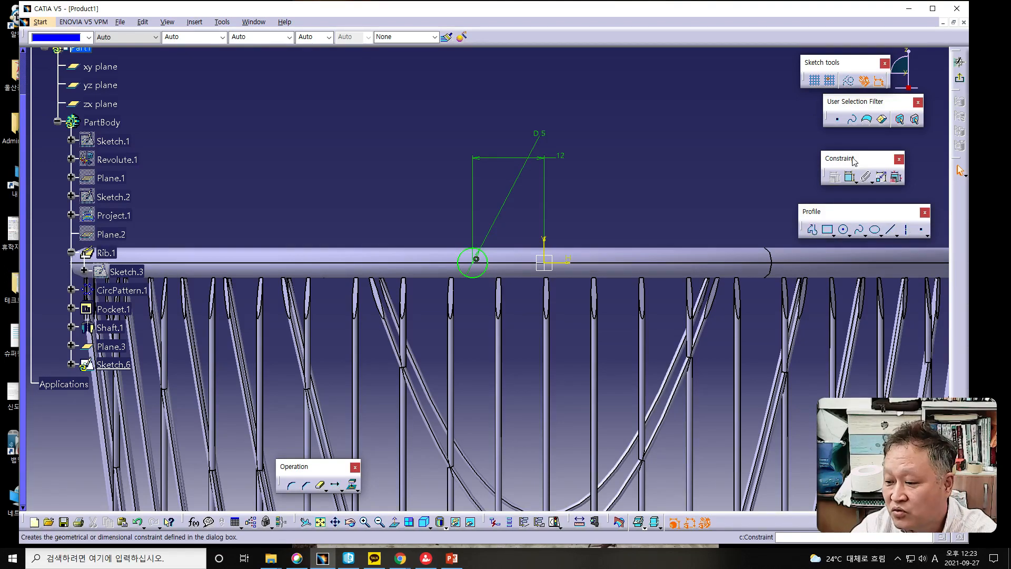
pyautogui.click(959, 80)
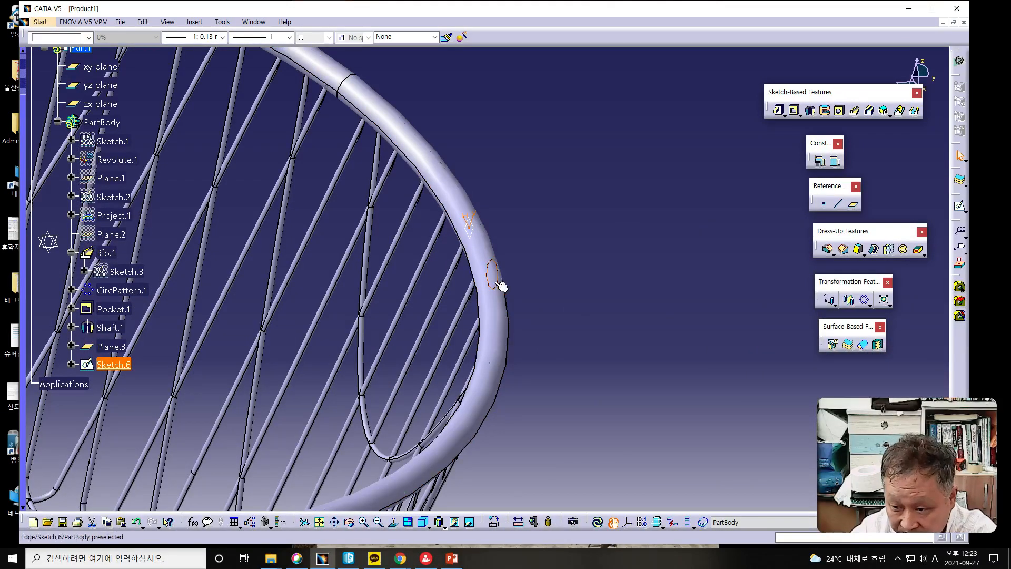
# Step: Start a new sketch on the xy plane
pyautogui.hotkey('alt', 'Tab')
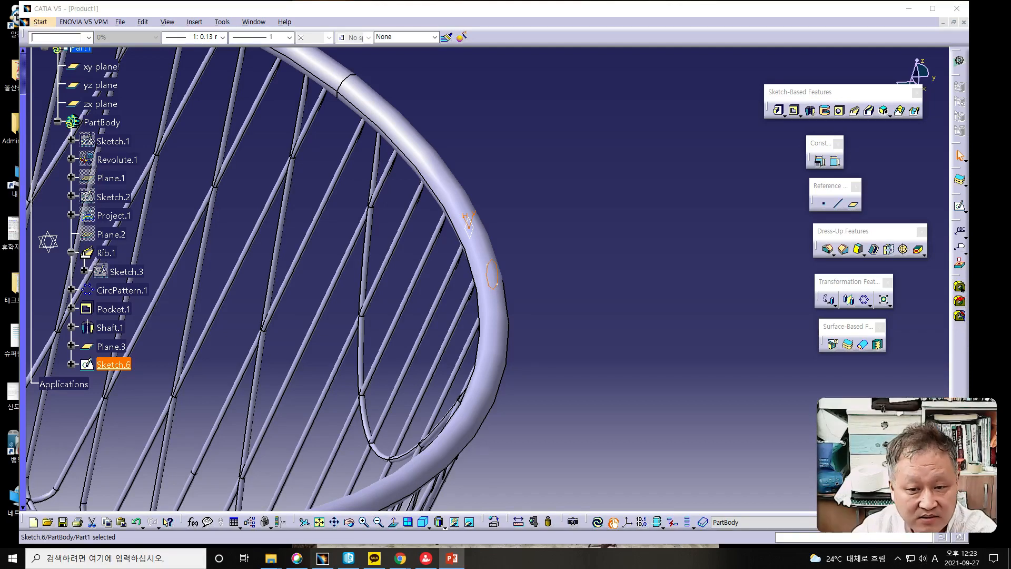
pyautogui.moveTo(23, 316); pyautogui.dragTo(26, 233)
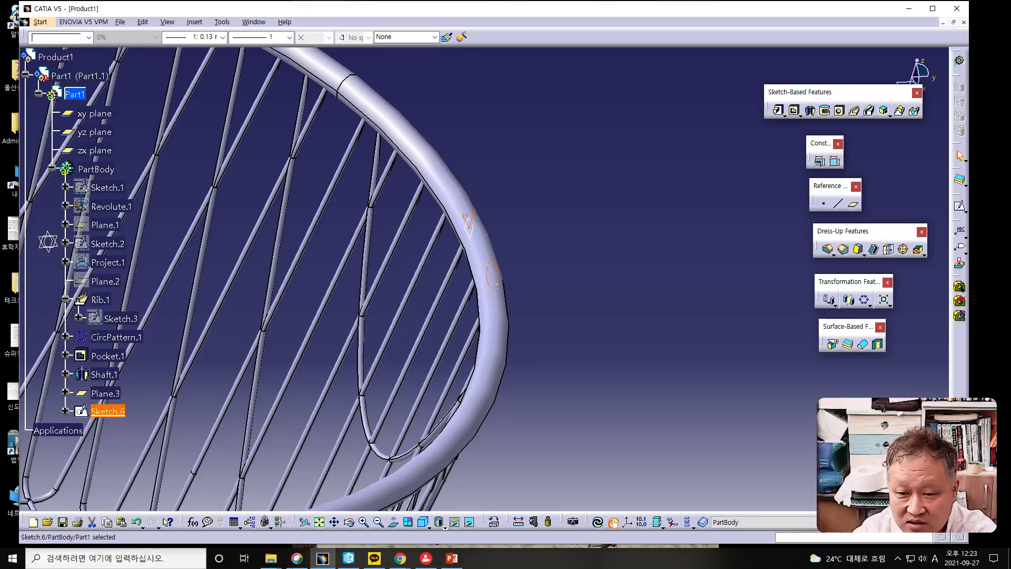
pyautogui.click(101, 132)
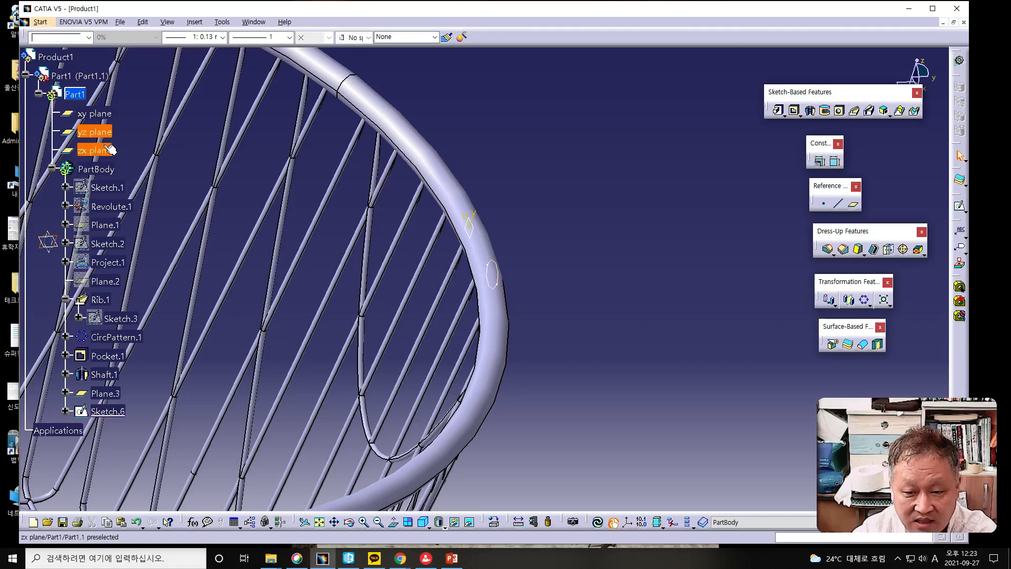
pyautogui.click(87, 114)
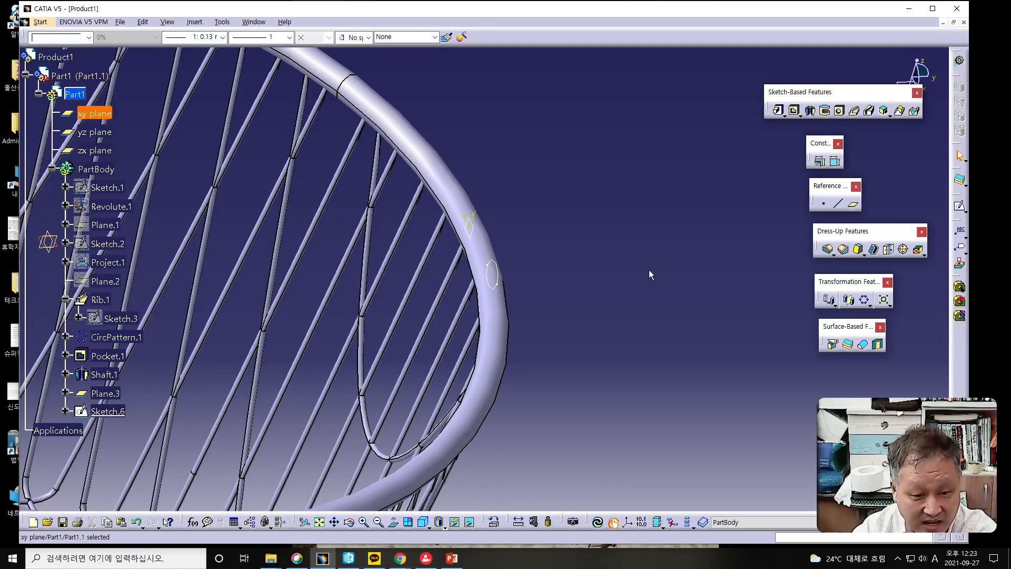
pyautogui.click(959, 207)
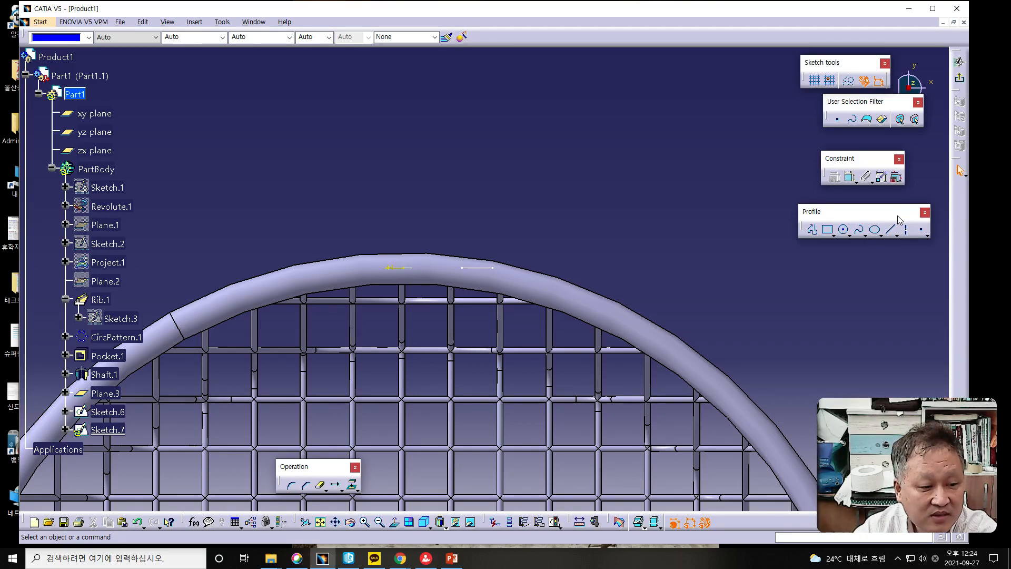
# Step: Draw an open handle profile above the rim ring: a vertical line up to about V 126 mm, a three-point arc, and a vertical line back down
pyautogui.moveTo(553, 223); pyautogui.dragTo(543, 400, button='middle')
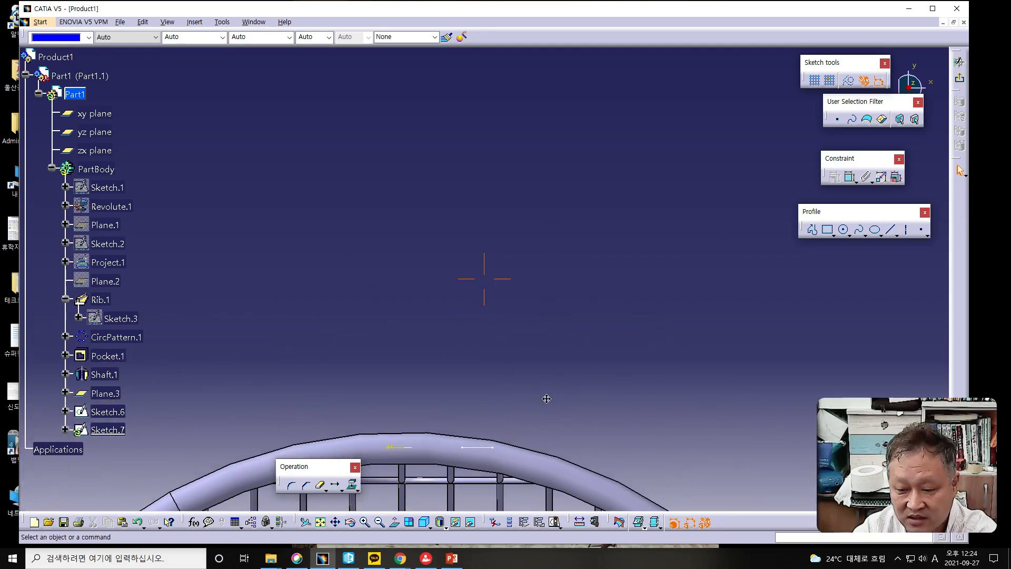
pyautogui.click(813, 230)
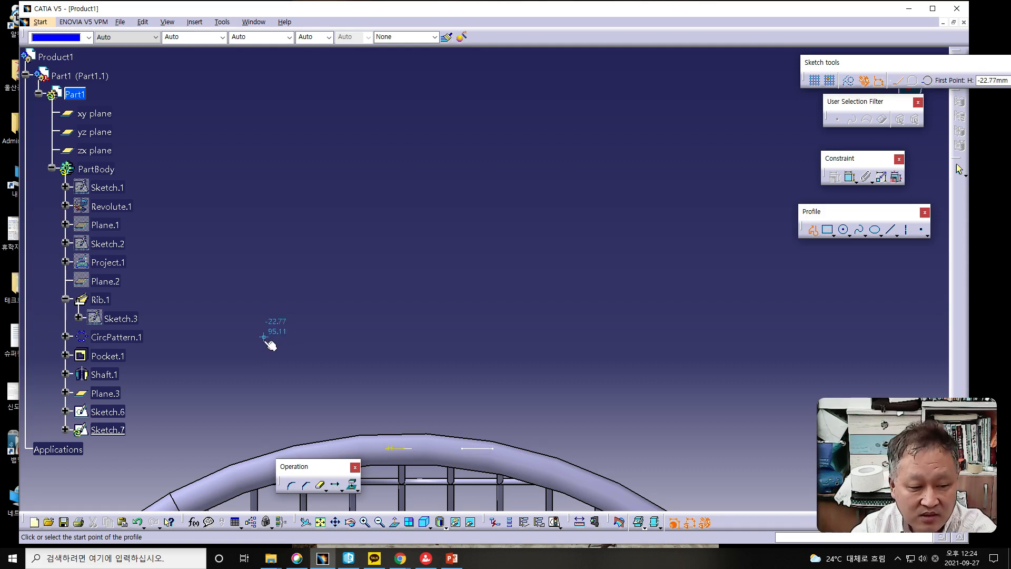
pyautogui.click(340, 450)
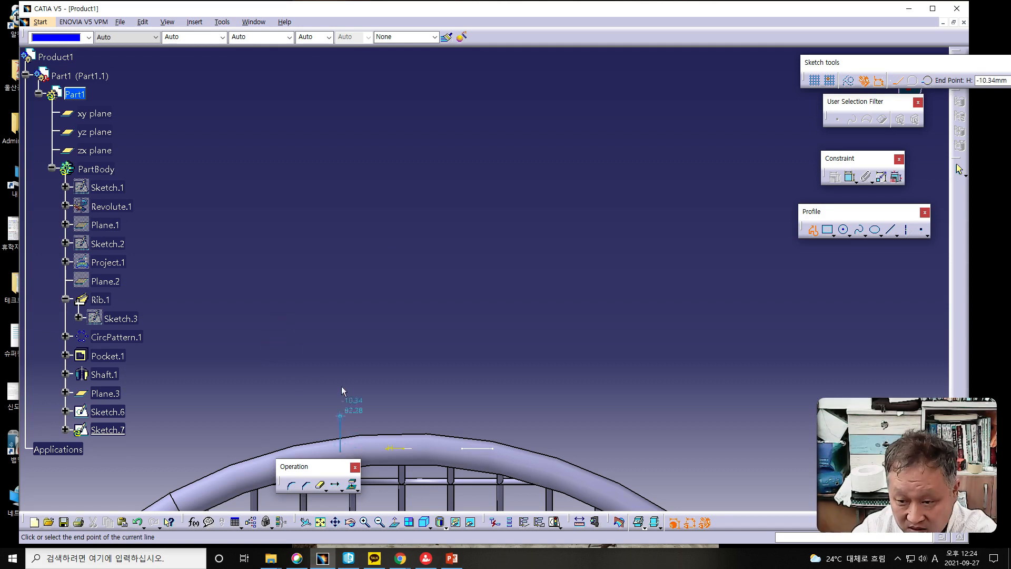
pyautogui.click(339, 144)
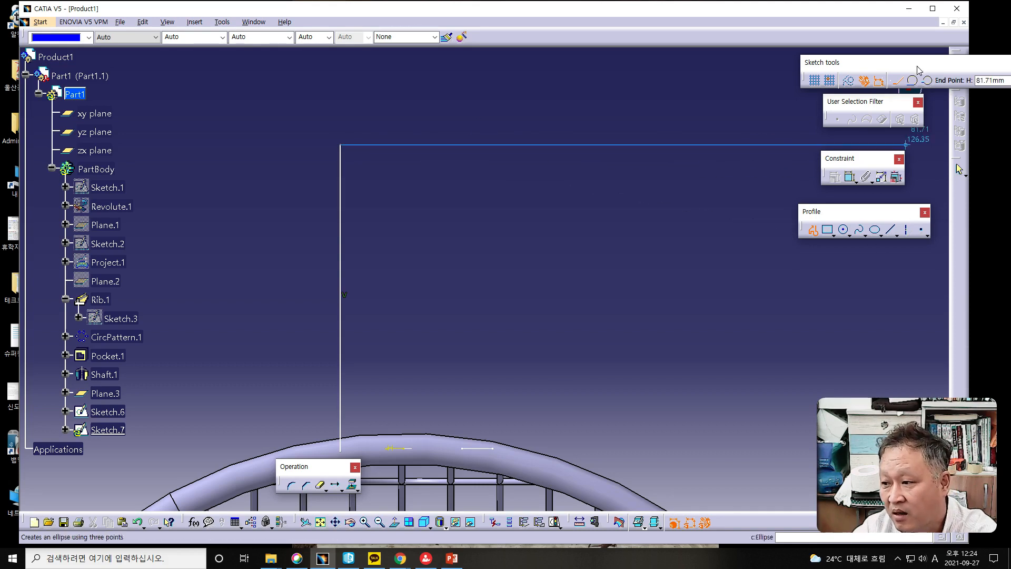
pyautogui.click(927, 82)
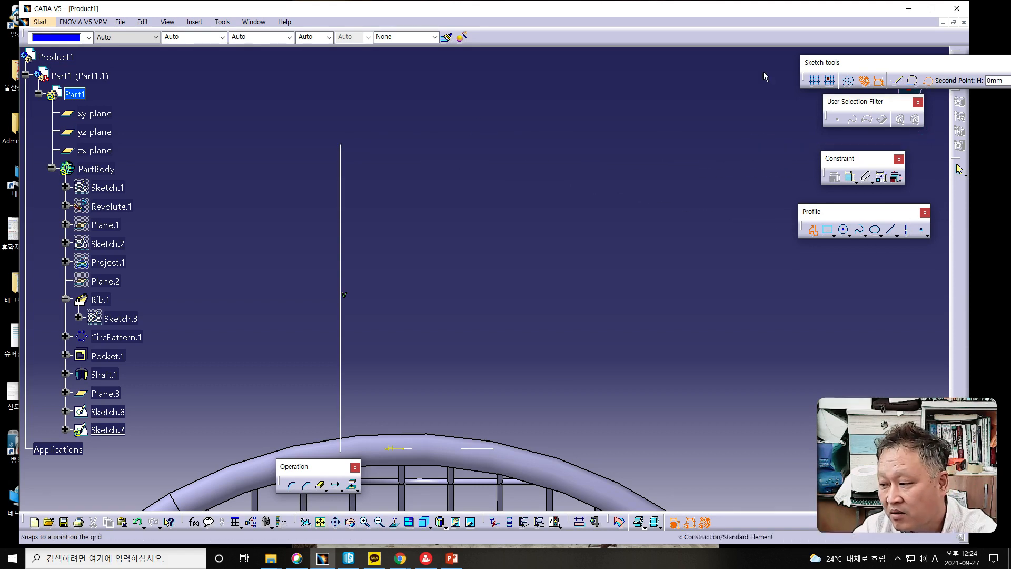
pyautogui.click(429, 91)
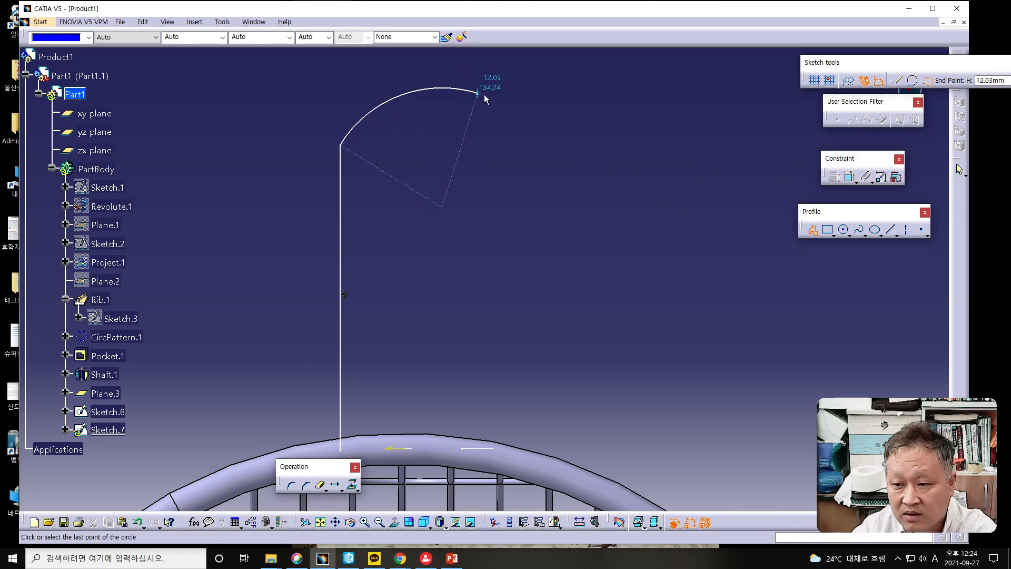
pyautogui.click(550, 142)
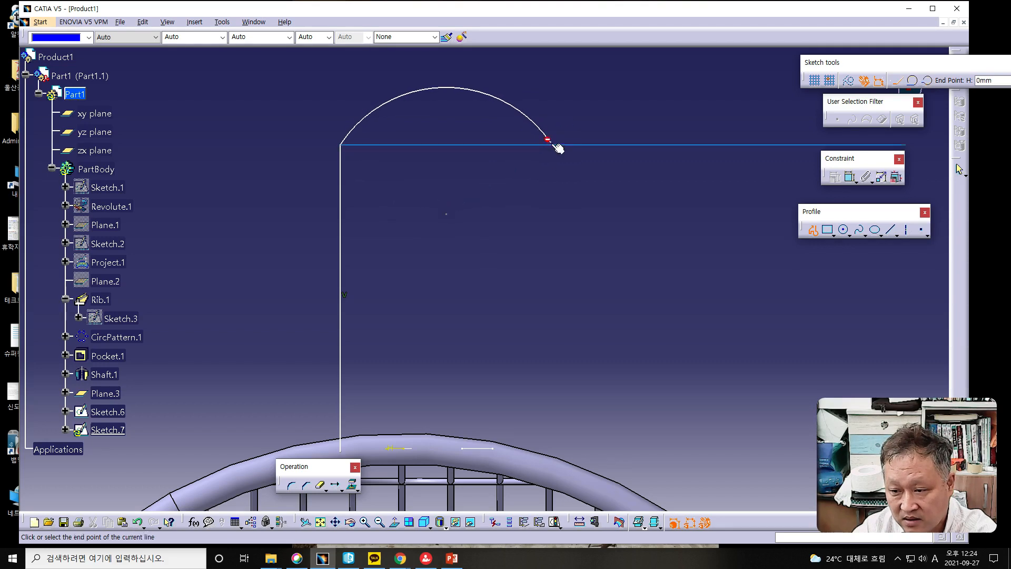
pyautogui.click(554, 469)
pyautogui.press('Escape')
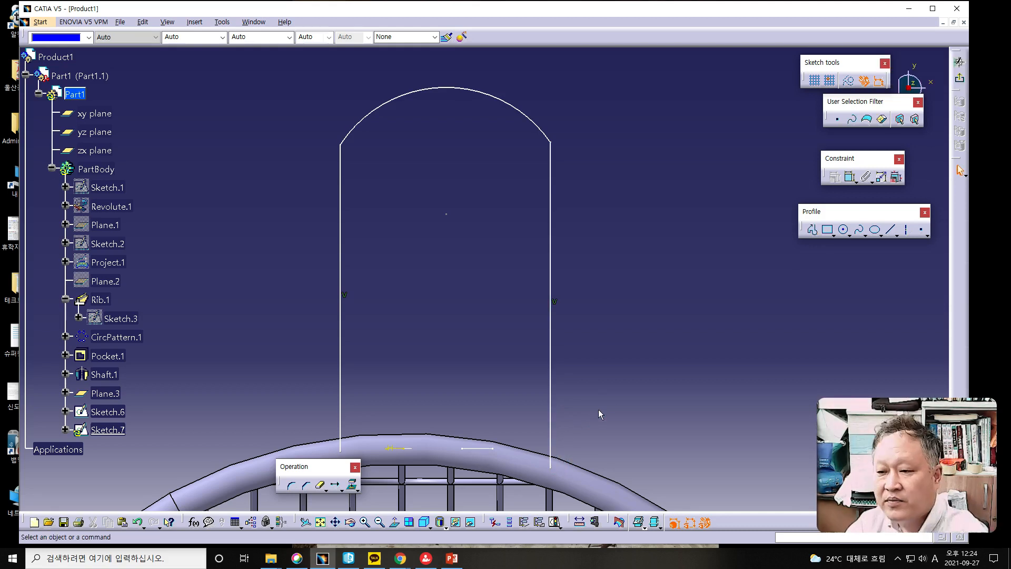
# Step: Constrain the top arc to be tangent to both vertical lines of the profile
pyautogui.click(357, 122)
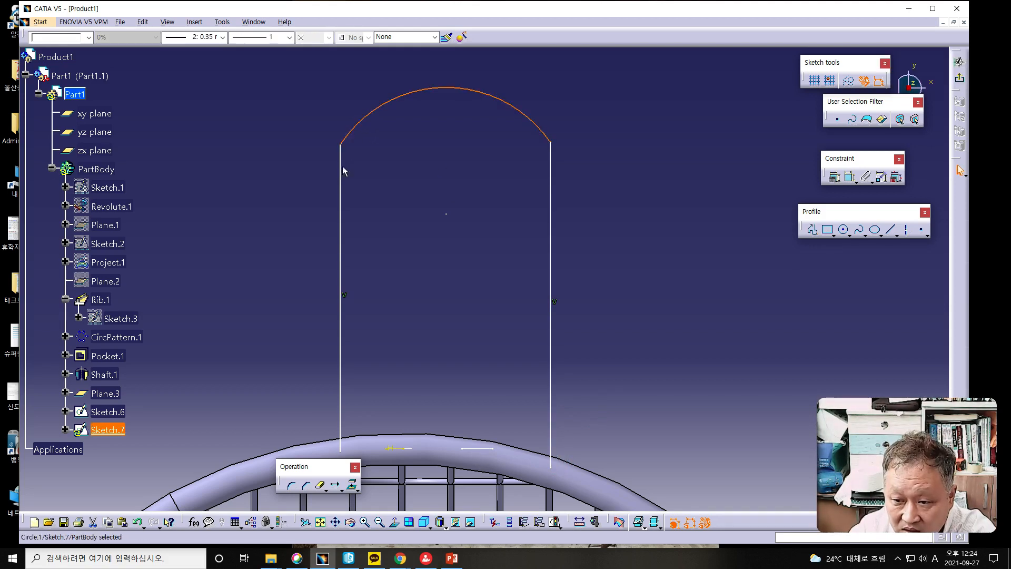
pyautogui.keyDown('ctrl'); pyautogui.click(340, 179); pyautogui.keyUp('ctrl')
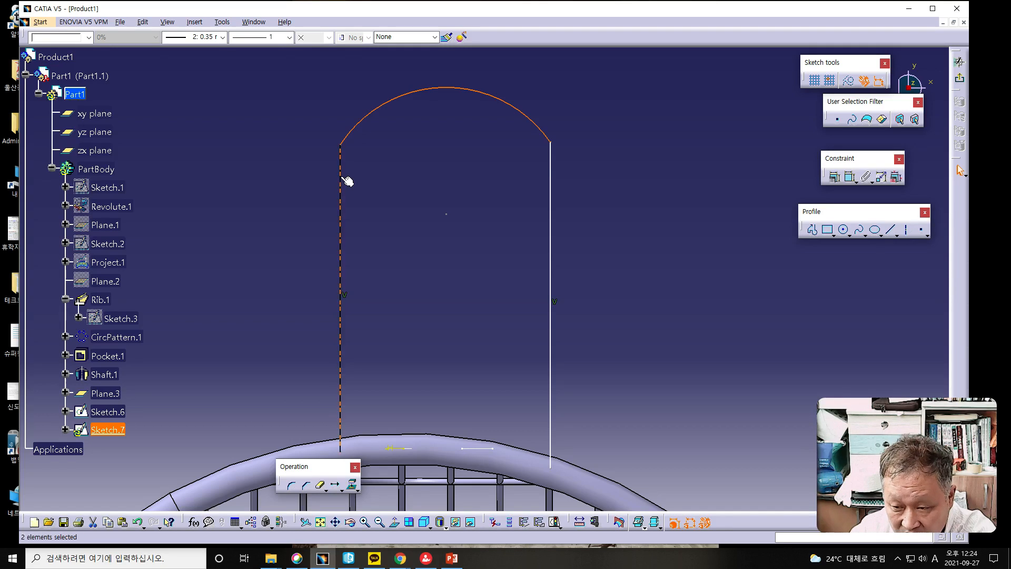
pyautogui.click(834, 181)
pyautogui.click(745, 163)
pyautogui.click(734, 240)
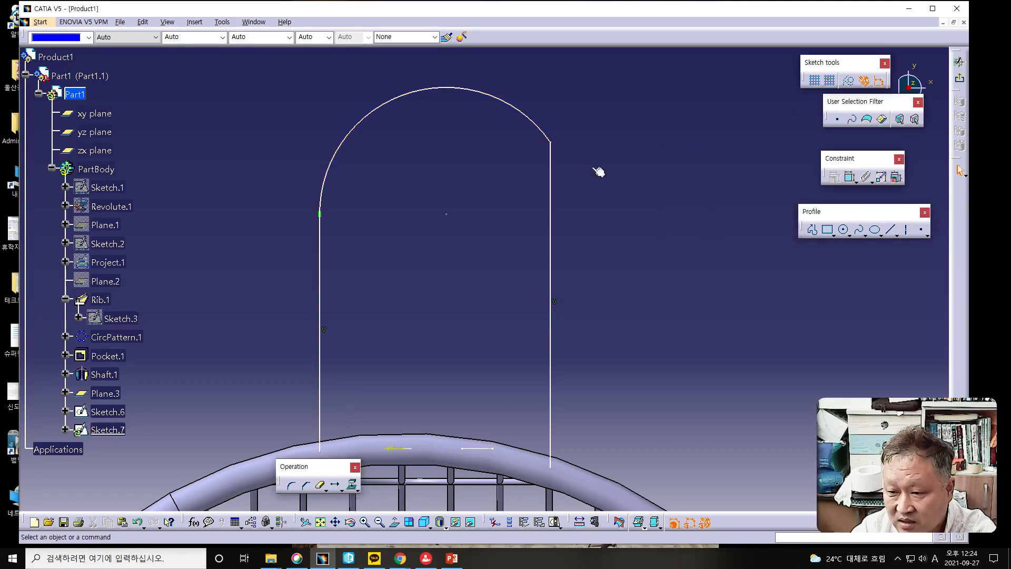
pyautogui.click(545, 125)
pyautogui.keyDown('ctrl'); pyautogui.click(551, 204); pyautogui.keyUp('ctrl')
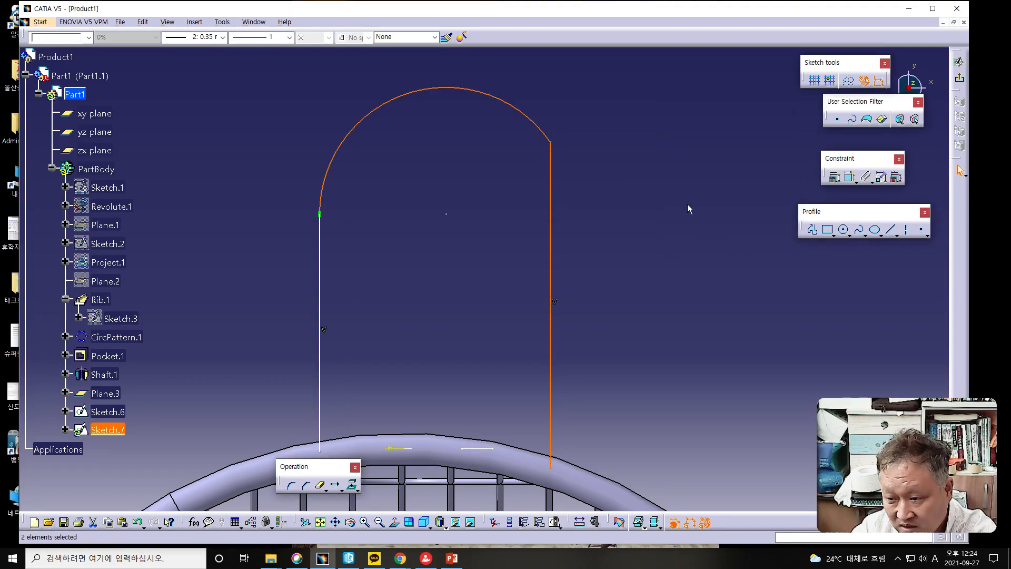
pyautogui.click(835, 179)
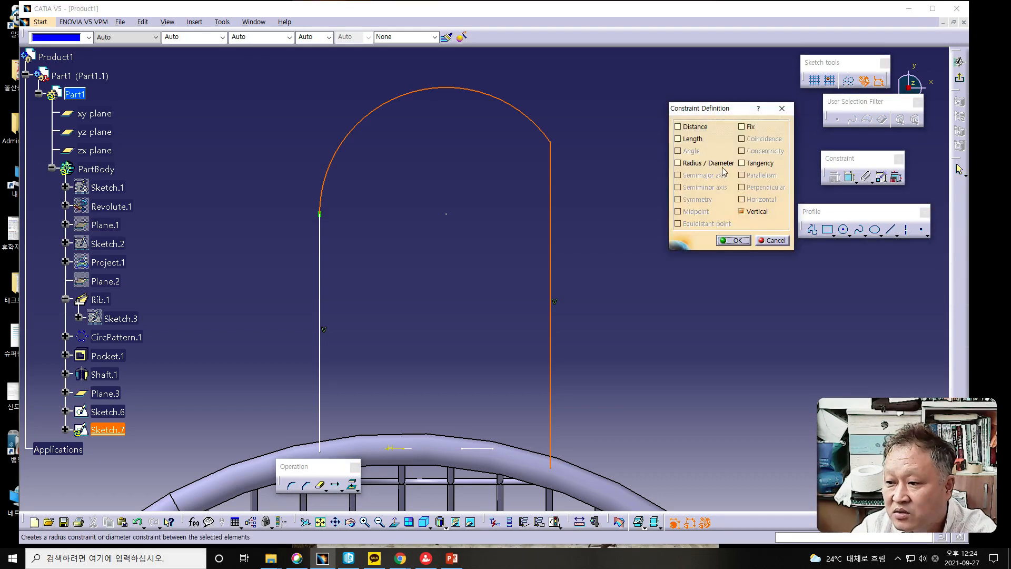
pyautogui.click(742, 164)
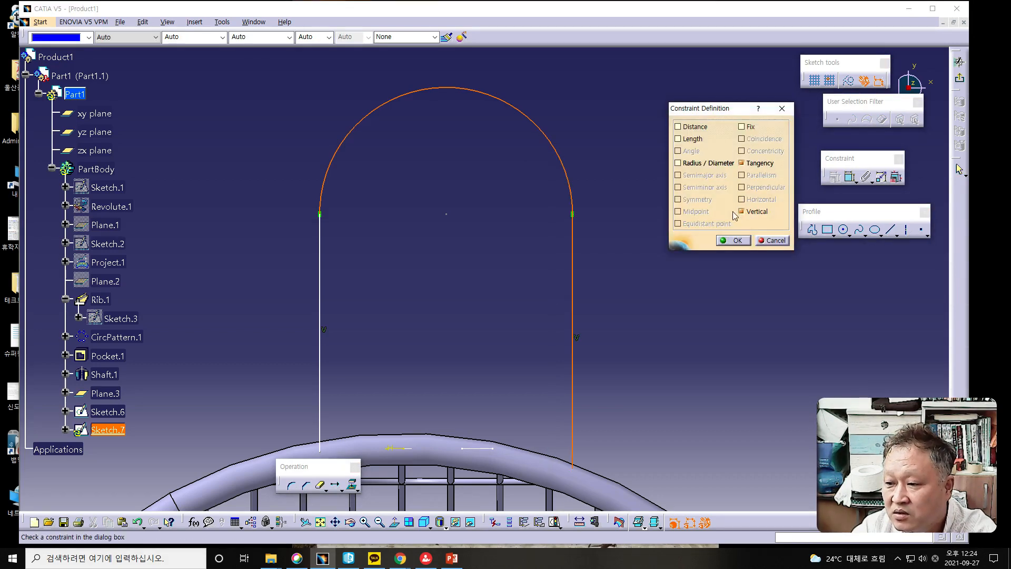
pyautogui.click(733, 240)
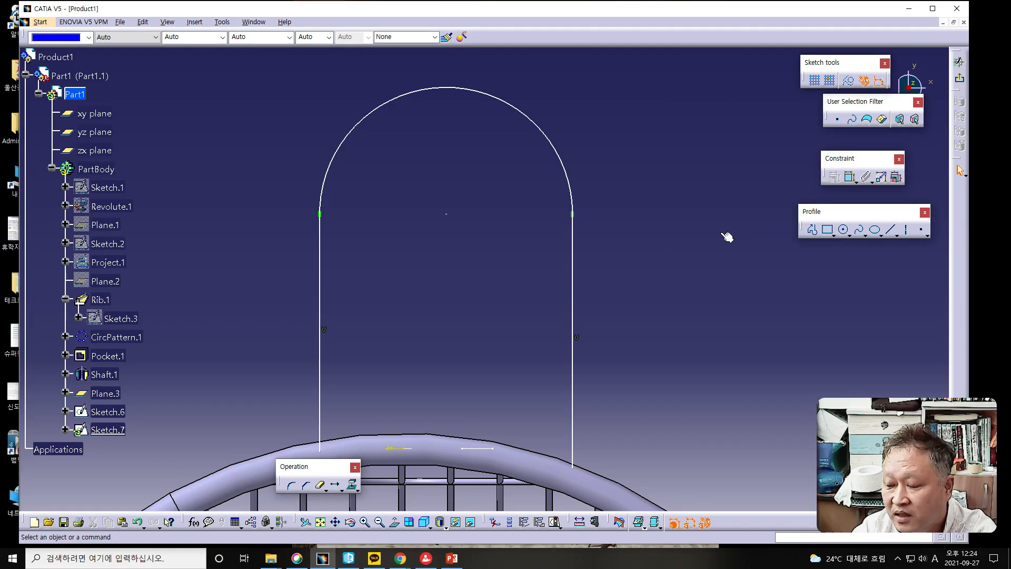
# Step: Dimension the top arc's radius and set it to 12 mm
pyautogui.click(481, 94)
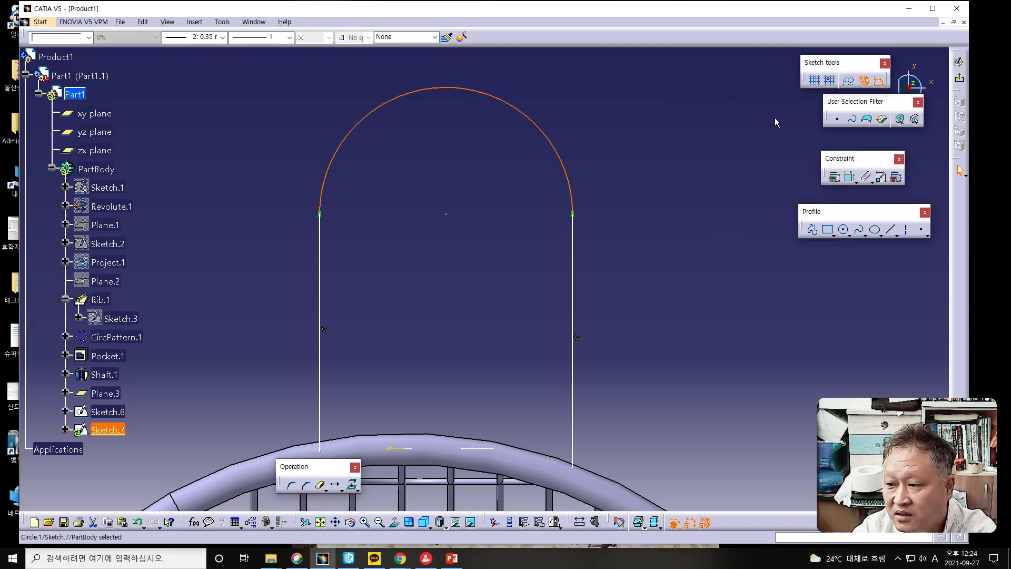
pyautogui.click(836, 179)
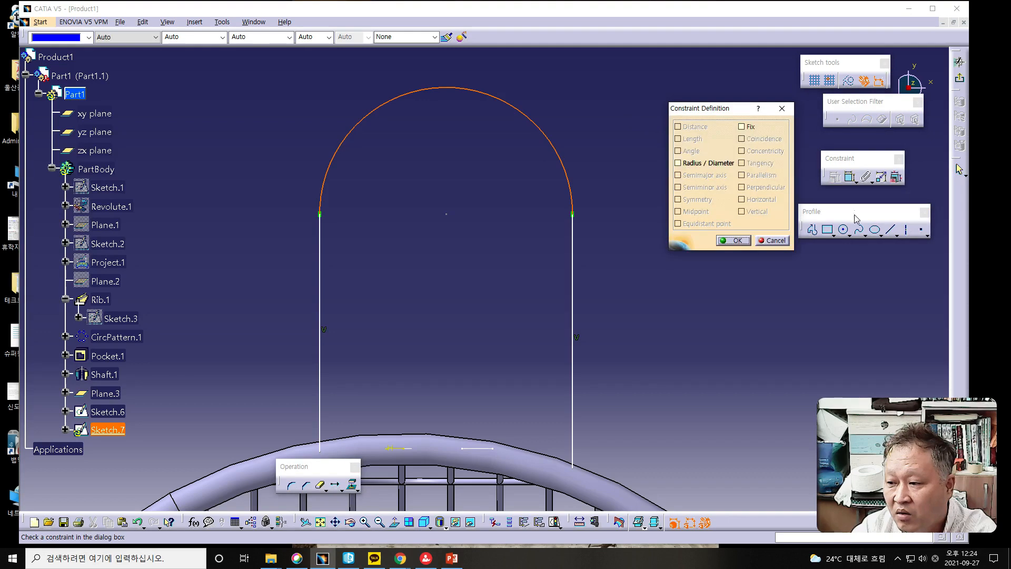
pyautogui.click(765, 242)
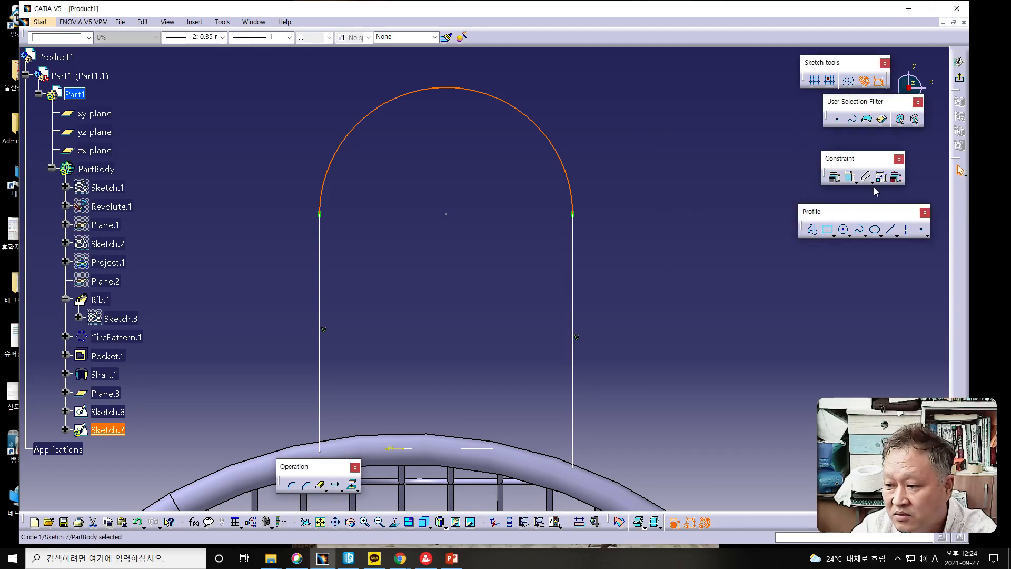
pyautogui.click(834, 177)
pyautogui.click(604, 104)
pyautogui.doubleClick(604, 99)
pyautogui.write('1')
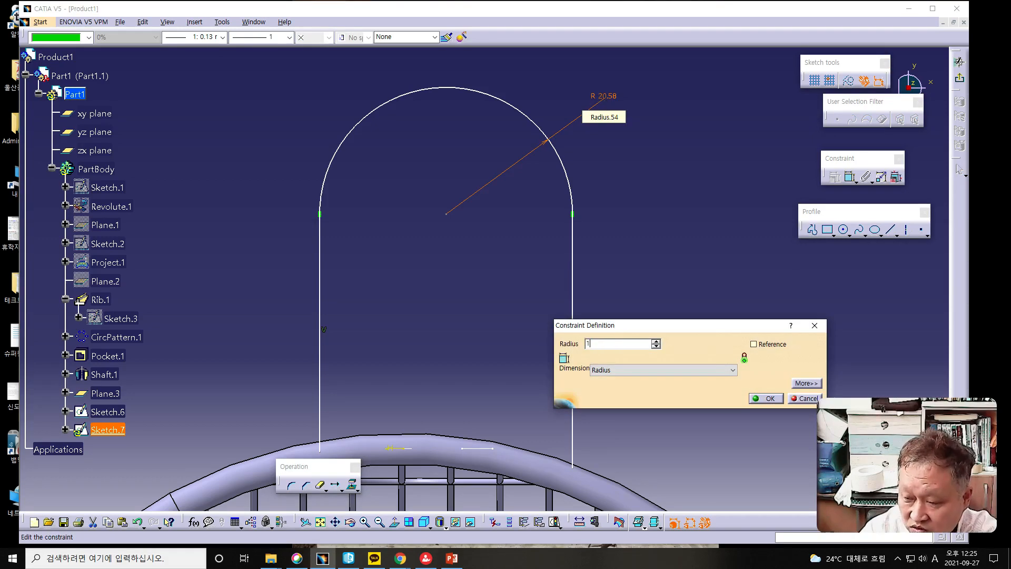
pyautogui.write('2mm')
pyautogui.press('Return')
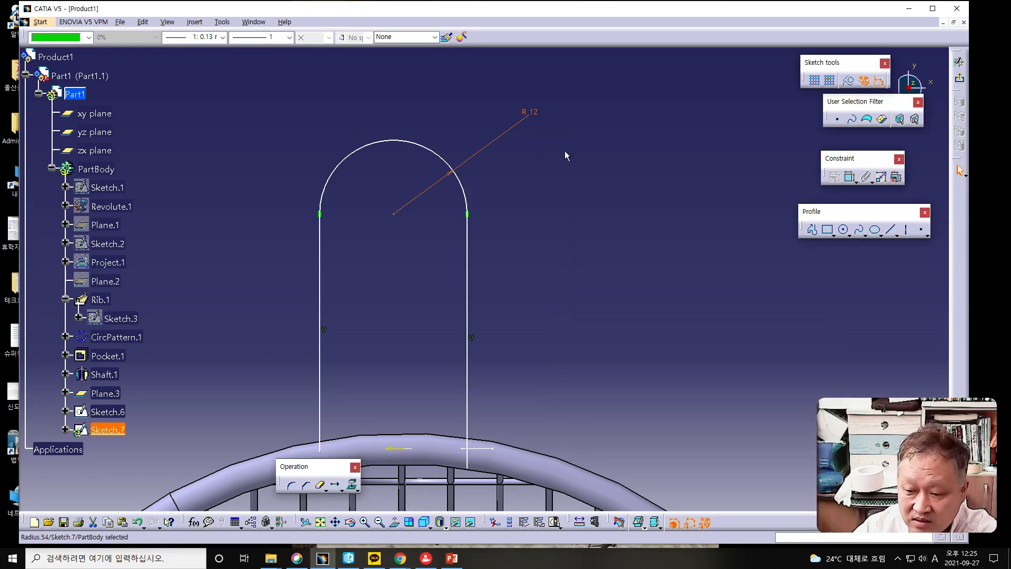
# Step: Shift the profile slightly, dimension the left vertical line's length and set it to 100 mm
pyautogui.moveTo(468, 279); pyautogui.dragTo(476, 270)
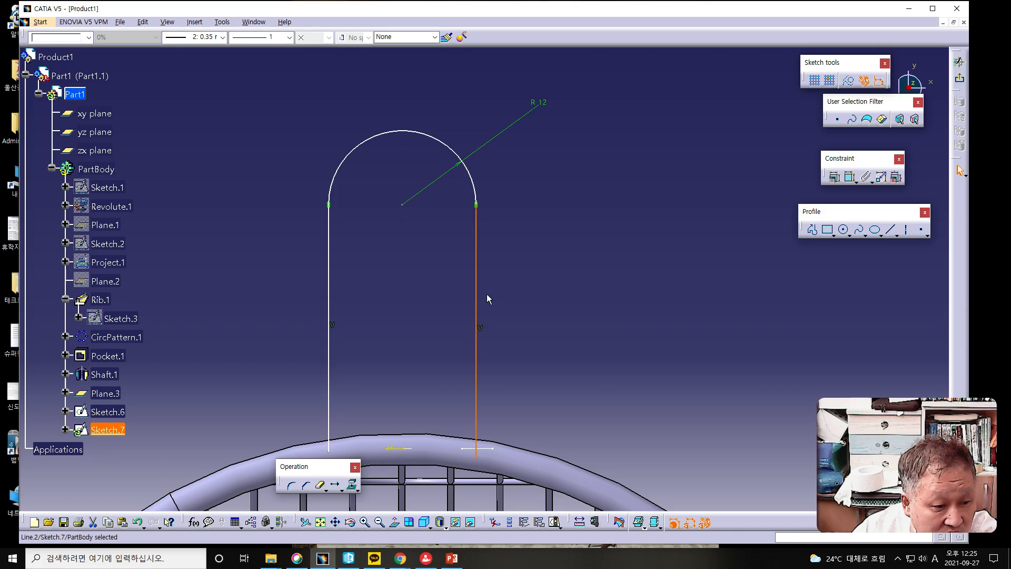
pyautogui.click(328, 302)
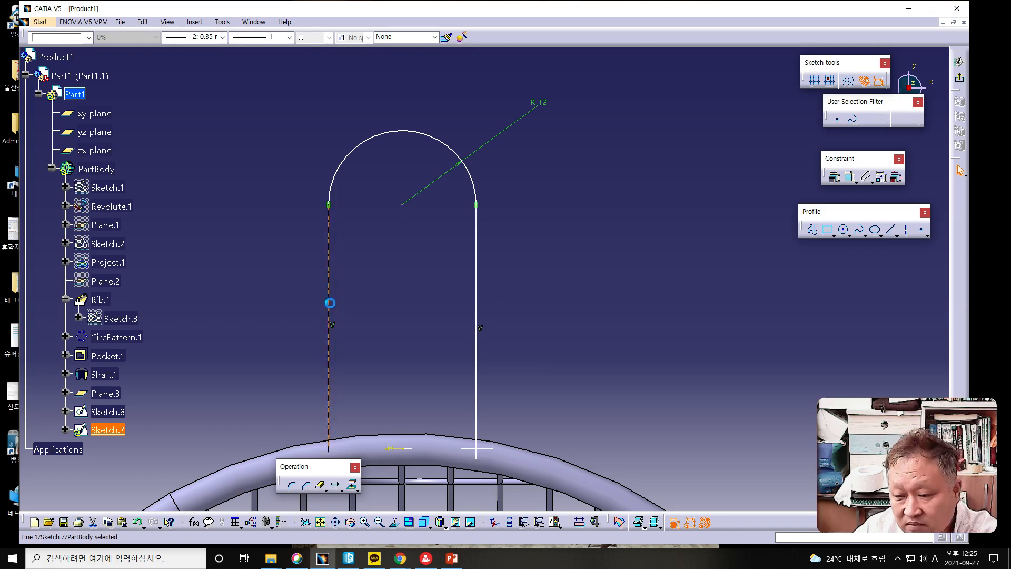
pyautogui.click(847, 182)
pyautogui.click(231, 280)
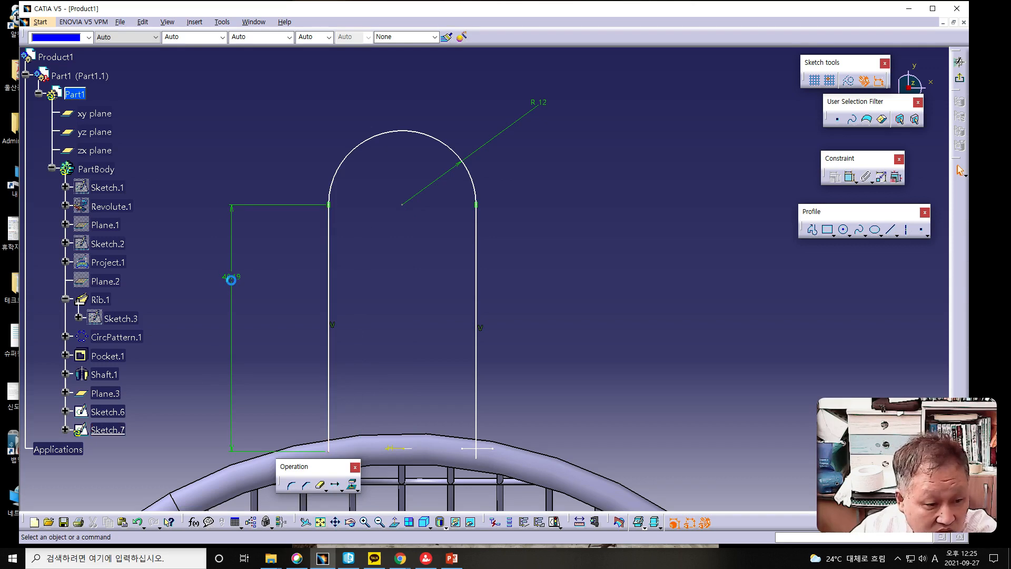
pyautogui.doubleClick(232, 282)
pyautogui.write('100mm')
pyautogui.press('Return')
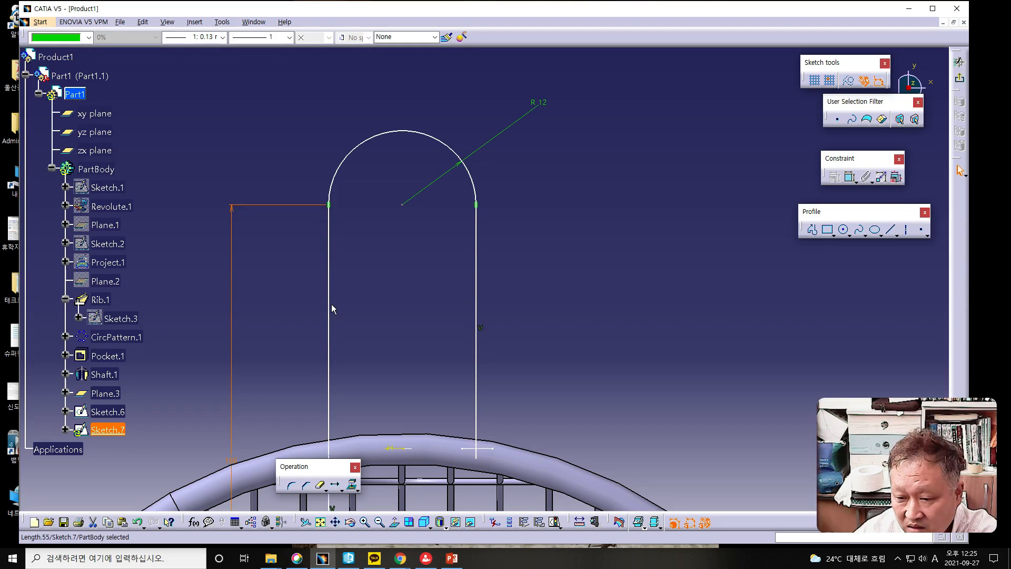
# Step: Move the left vertical line upward until its lower end sits on the rim ring
pyautogui.moveTo(330, 304); pyautogui.dragTo(338, 227)
pyautogui.moveTo(397, 288)
pyautogui.mouseDown(button='middle')
pyautogui.moveTo(403, 334)
pyautogui.moveTo(425, 339)
pyautogui.moveTo(406, 263)
pyautogui.mouseUp(button='middle')
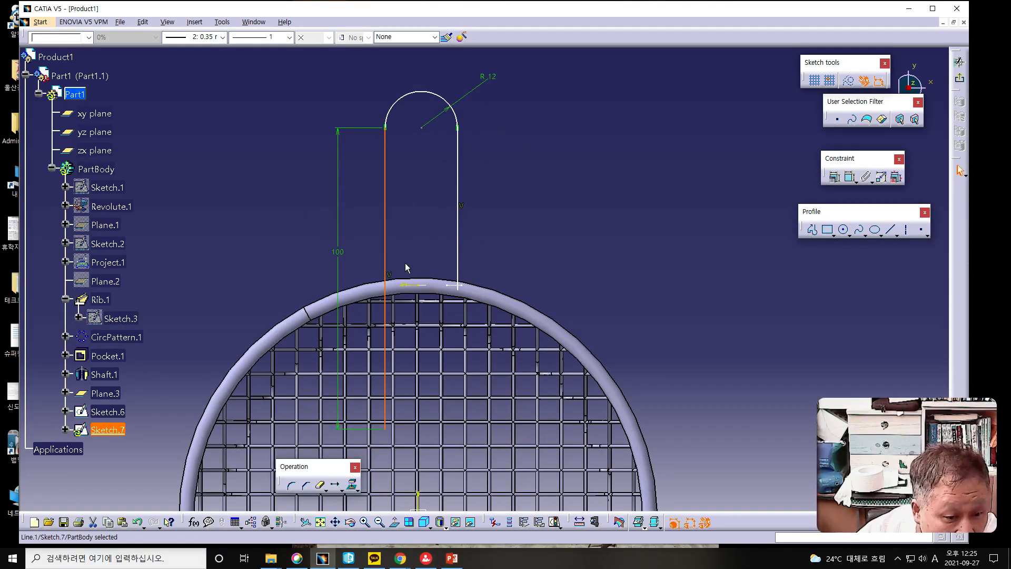
pyautogui.moveTo(391, 260)
pyautogui.mouseDown()
pyautogui.moveTo(384, 203)
pyautogui.moveTo(393, 221)
pyautogui.mouseUp()
pyautogui.moveTo(393, 221)
pyautogui.mouseDown(button='middle')
pyautogui.moveTo(394, 247)
pyautogui.moveTo(439, 248)
pyautogui.moveTo(432, 387)
pyautogui.mouseUp(button='middle')
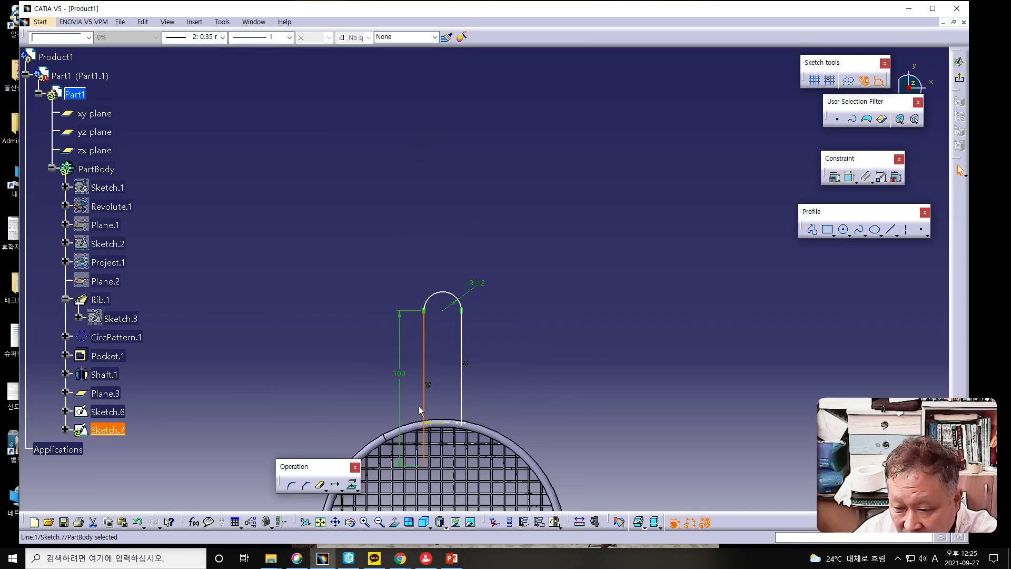
pyautogui.moveTo(425, 411); pyautogui.dragTo(425, 365)
pyautogui.keyDown('ctrl'); pyautogui.moveTo(557, 388); pyautogui.dragTo(541, 366, button='middle'); pyautogui.keyUp('ctrl')
pyautogui.moveTo(541, 413); pyautogui.dragTo(538, 291, button='middle')
pyautogui.keyDown('ctrl'); pyautogui.moveTo(539, 327); pyautogui.dragTo(514, 336, button='middle'); pyautogui.keyUp('ctrl')
# Step: Dimension the right vertical line's length and set it to 100 mm
pyautogui.click(437, 341)
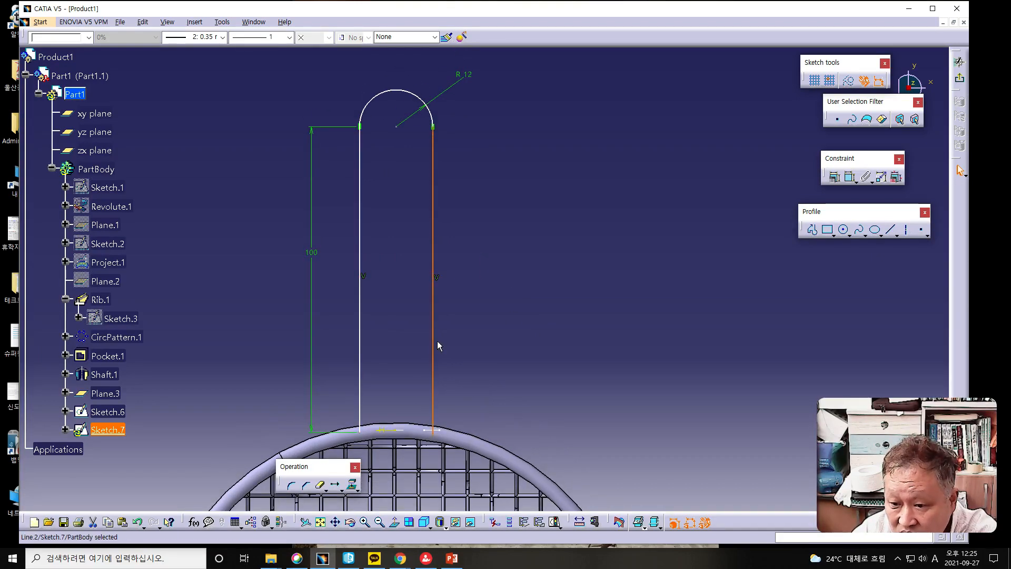
pyautogui.click(849, 177)
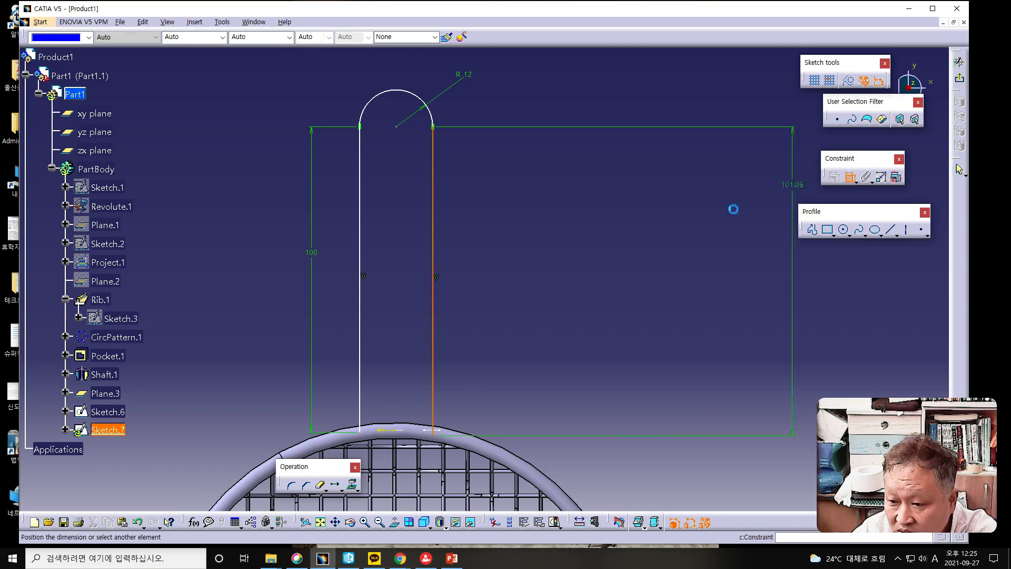
pyautogui.doubleClick(626, 273)
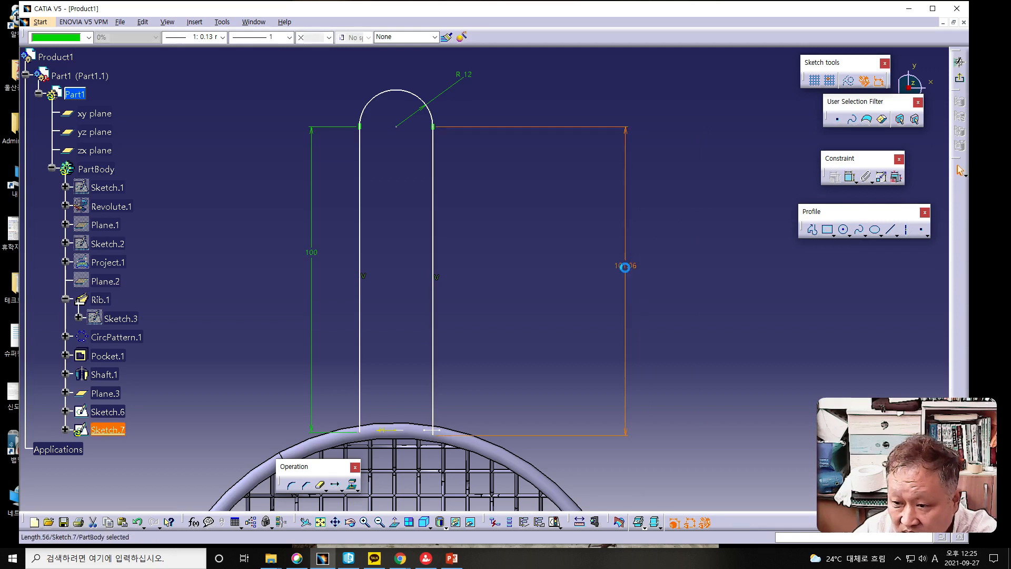
pyautogui.write('100')
pyautogui.press('Return')
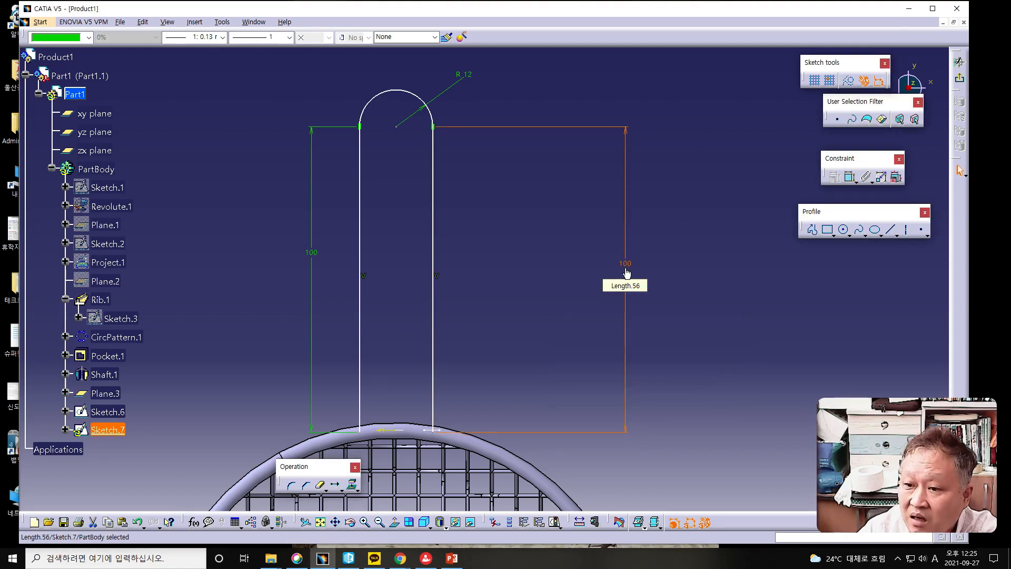
# Step: Dimension the distance between the right vertical line and the sketch's vertical axis, and set it to 12 mm
pyautogui.click(695, 330)
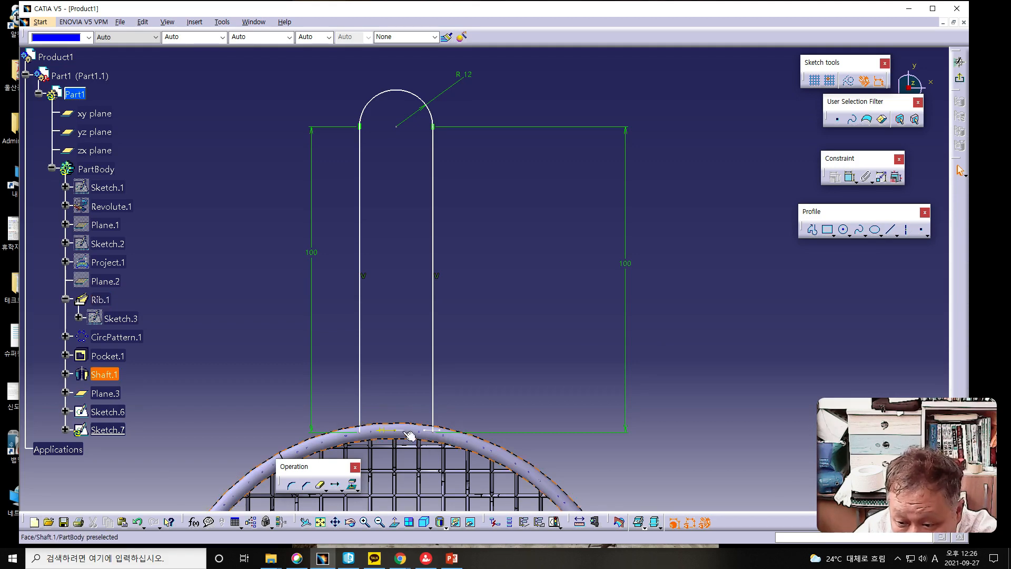
pyautogui.click(434, 391)
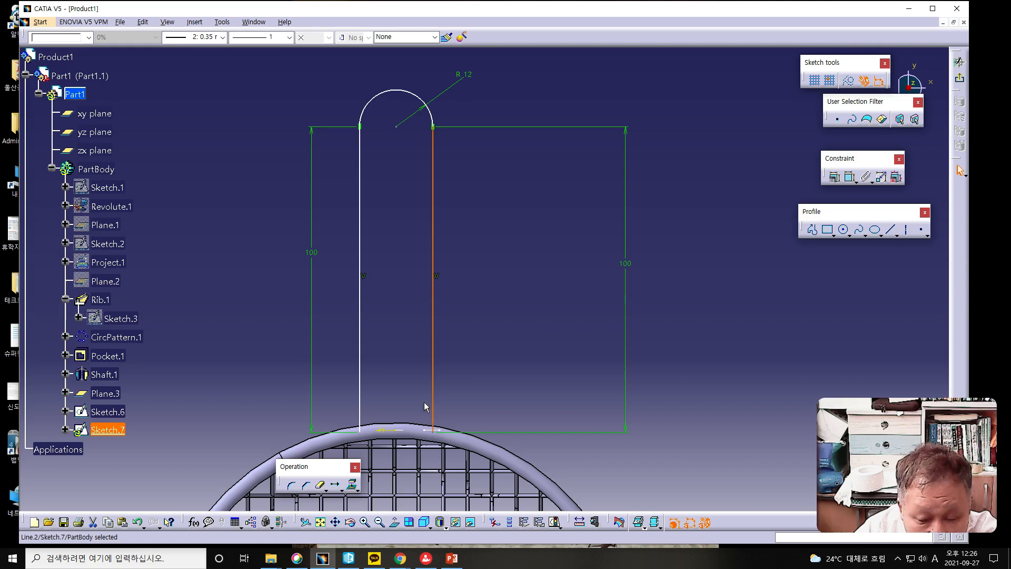
pyautogui.moveTo(424, 452); pyautogui.dragTo(420, 256, button='middle')
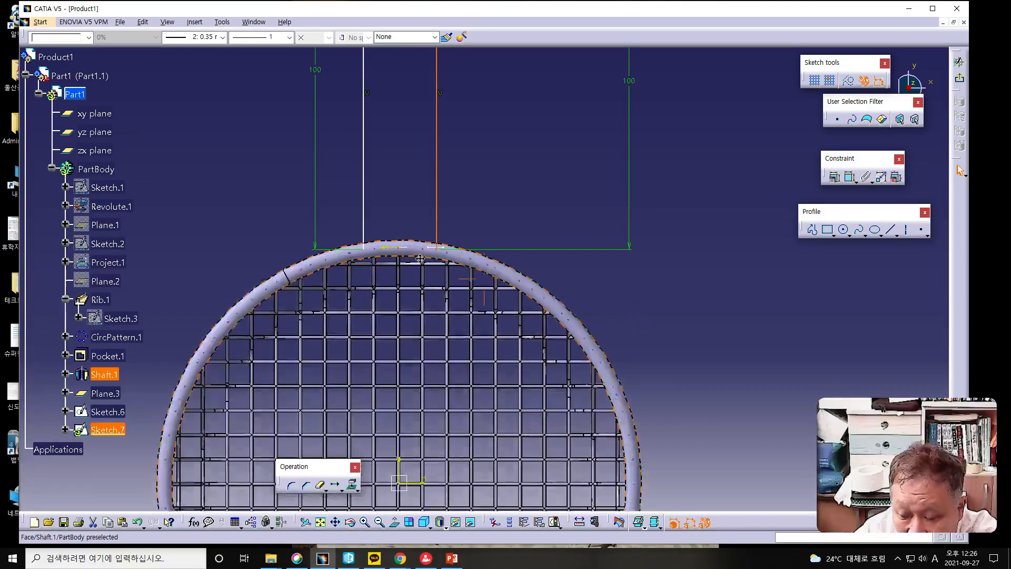
pyautogui.keyDown('ctrl'); pyautogui.click(398, 461); pyautogui.keyUp('ctrl')
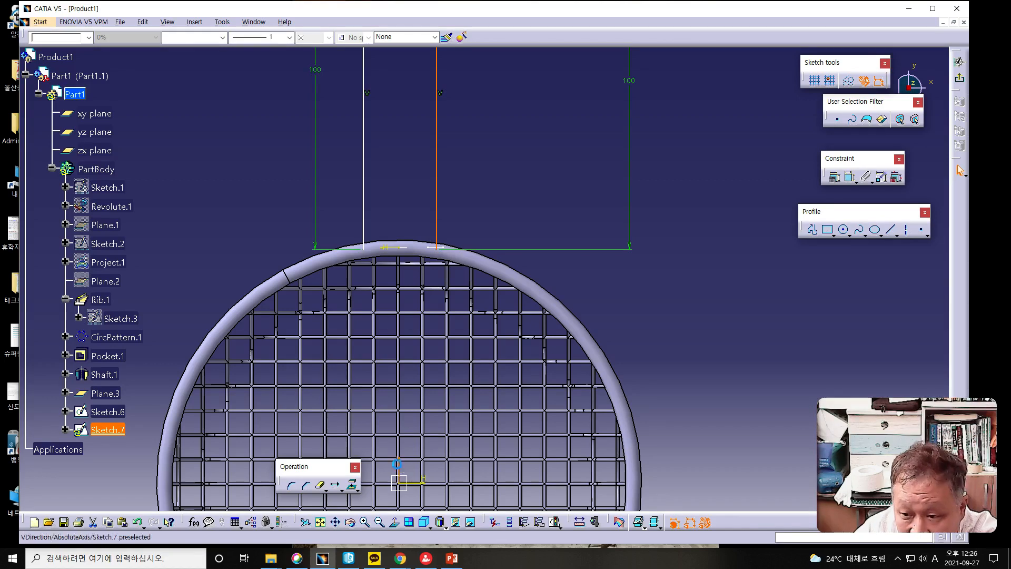
pyautogui.click(849, 179)
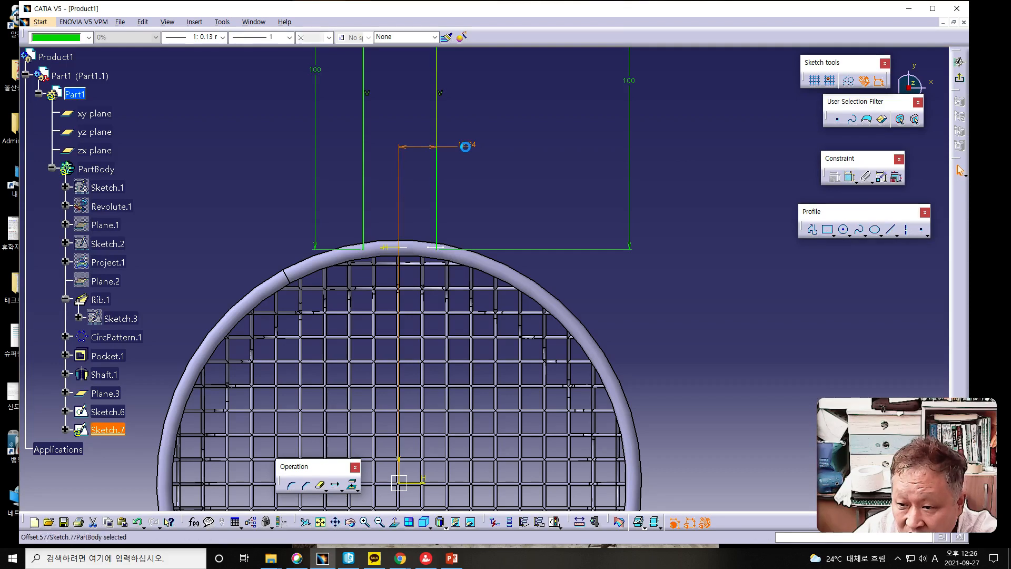
pyautogui.doubleClick(465, 147)
pyautogui.write('12')
pyautogui.press('Return')
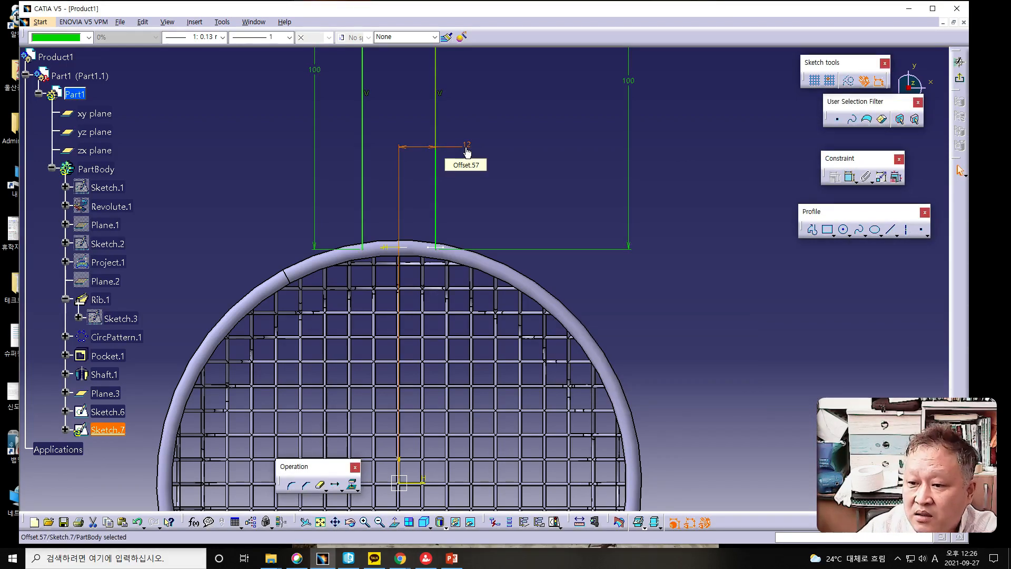
# Step: Move the U-shaped profile up off the rim ring and make the right line's lower endpoint coincident with the circular section's centre
pyautogui.moveTo(478, 205)
pyautogui.mouseDown(button='middle')
pyautogui.moveTo(479, 301)
pyautogui.moveTo(494, 275)
pyautogui.moveTo(493, 357)
pyautogui.mouseUp(button='middle')
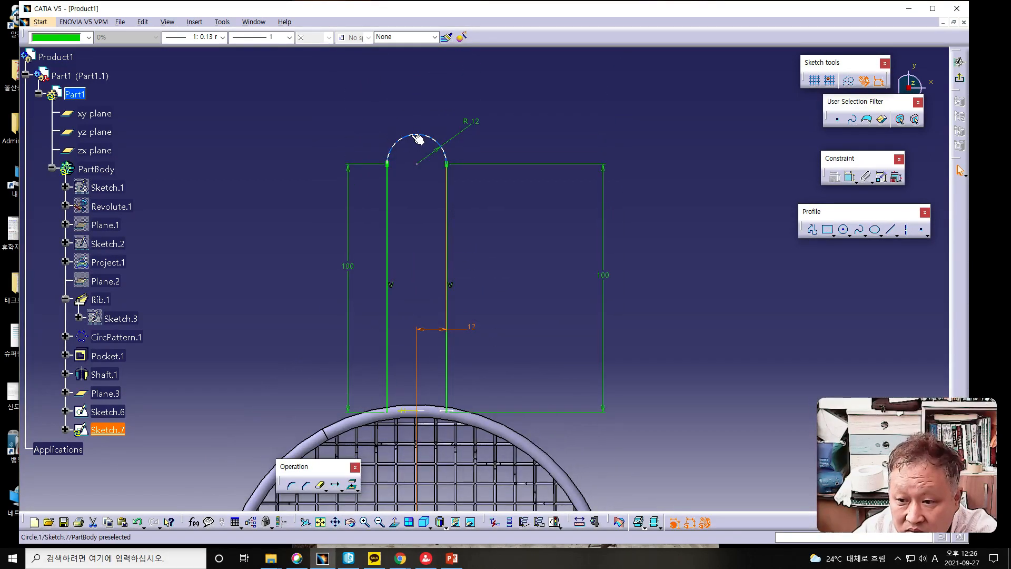
pyautogui.moveTo(418, 139); pyautogui.dragTo(411, 97)
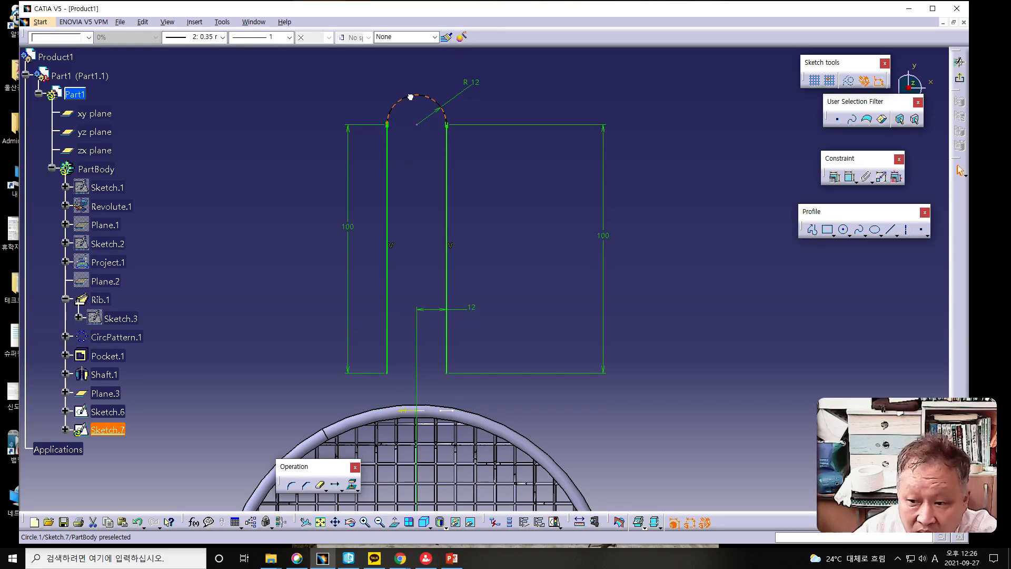
pyautogui.moveTo(411, 97)
pyautogui.mouseDown()
pyautogui.moveTo(388, 97)
pyautogui.moveTo(393, 117)
pyautogui.moveTo(390, 93)
pyautogui.moveTo(392, 104)
pyautogui.moveTo(393, 95)
pyautogui.moveTo(405, 110)
pyautogui.moveTo(405, 102)
pyautogui.mouseUp()
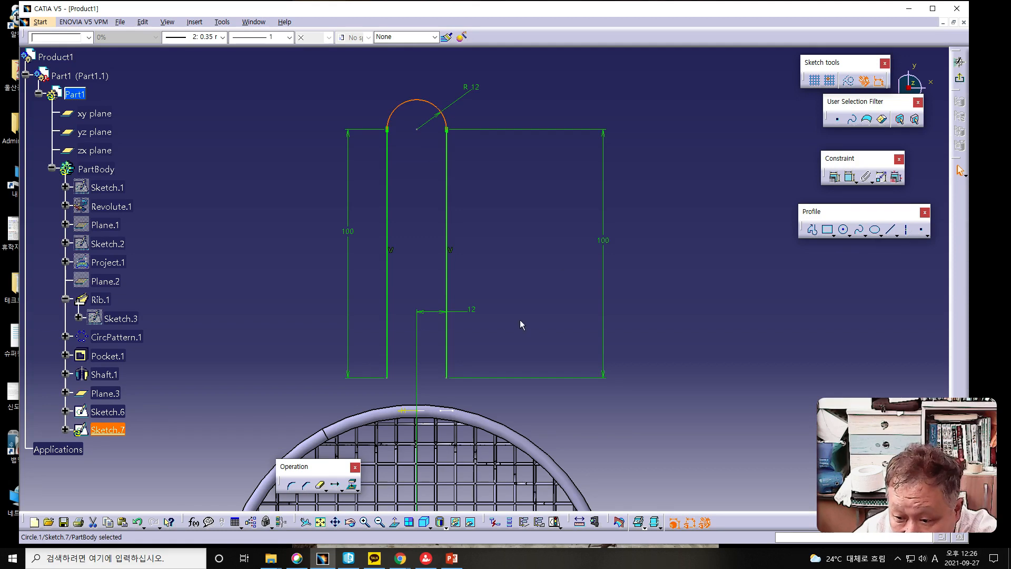
pyautogui.click(444, 384)
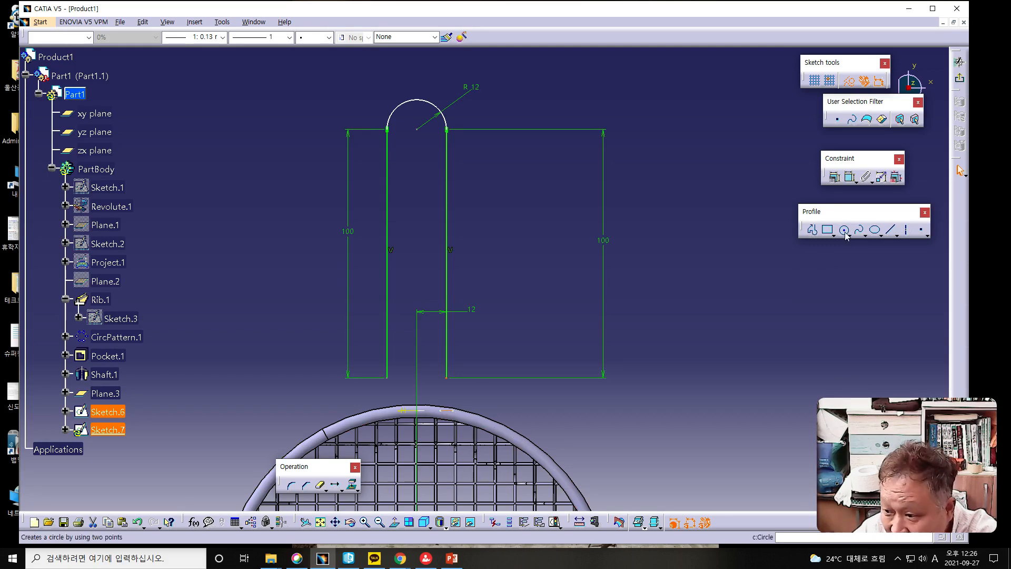
pyautogui.click(839, 180)
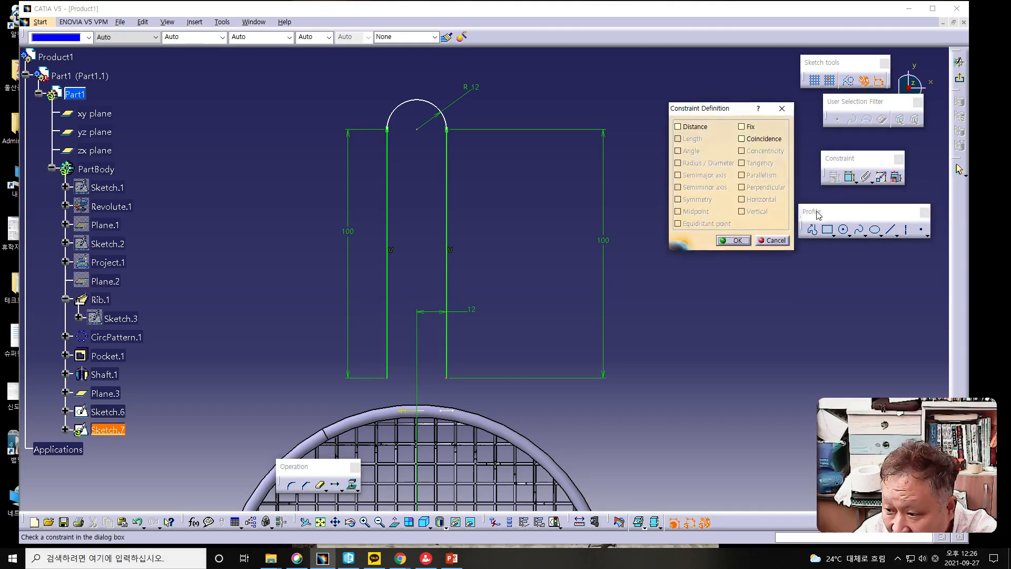
pyautogui.click(741, 139)
pyautogui.click(733, 240)
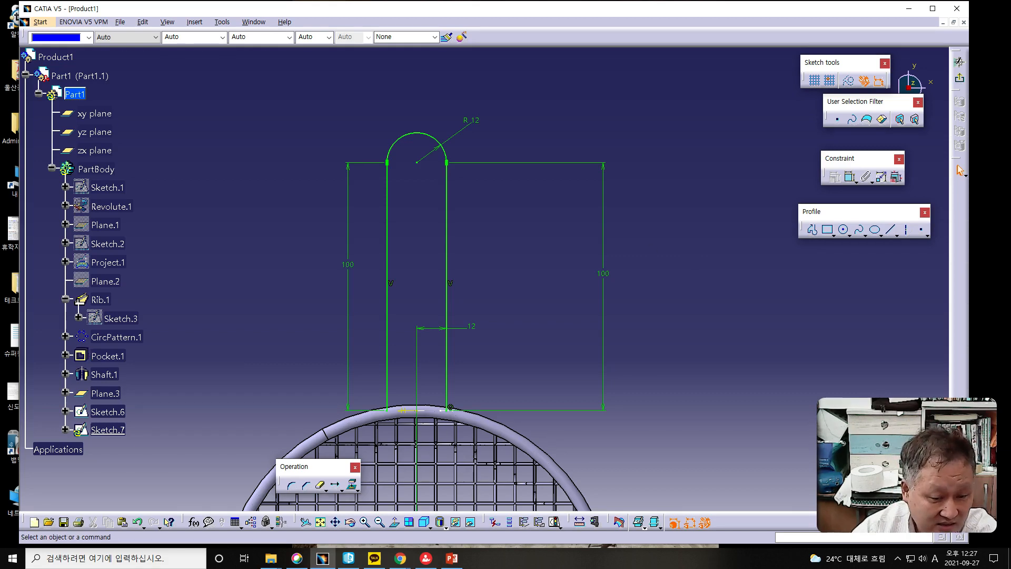
# Step: Exit the U-shaped path sketch and return to the 3D part
pyautogui.hotkey('alt', 'Tab')
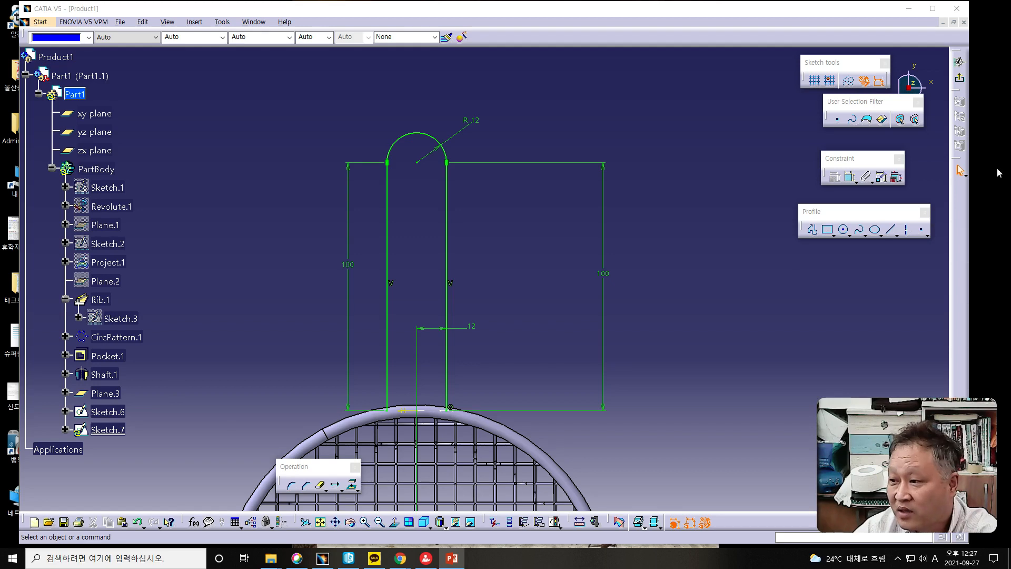
pyautogui.click(959, 79)
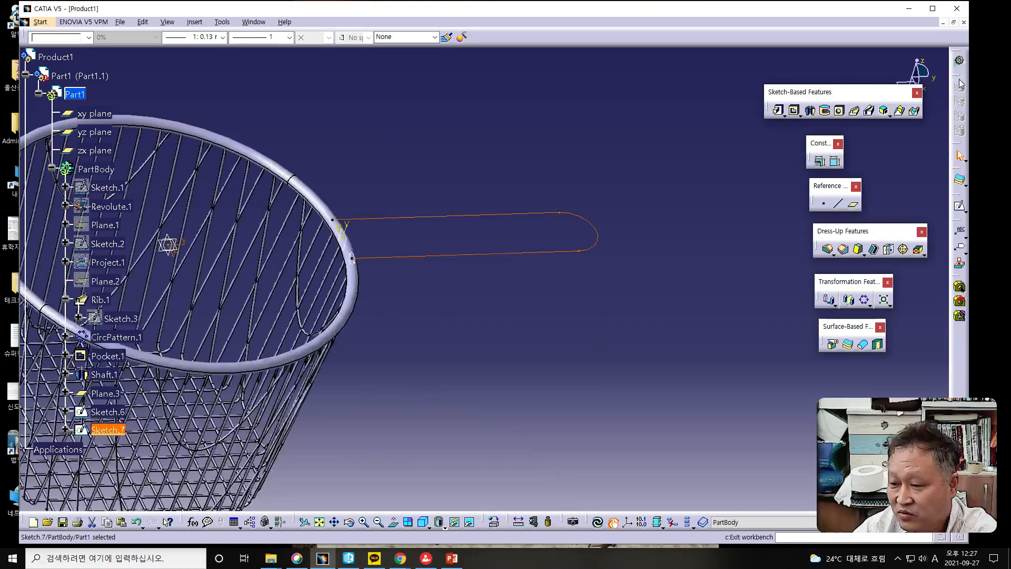
pyautogui.moveTo(494, 395)
pyautogui.mouseDown(button='middle')
pyautogui.moveTo(620, 377)
pyautogui.moveTo(656, 349)
pyautogui.moveTo(662, 357)
pyautogui.mouseUp(button='middle')
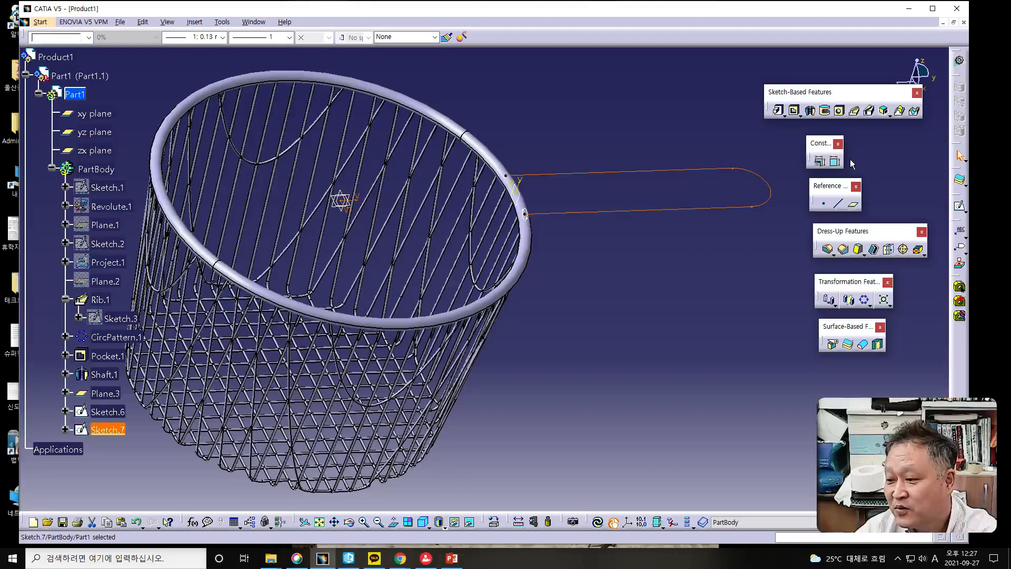
# Step: Create the handle as a rib with the circular section Sketch.6 as profile and the U-shaped Sketch.7 as center curve
pyautogui.click(856, 112)
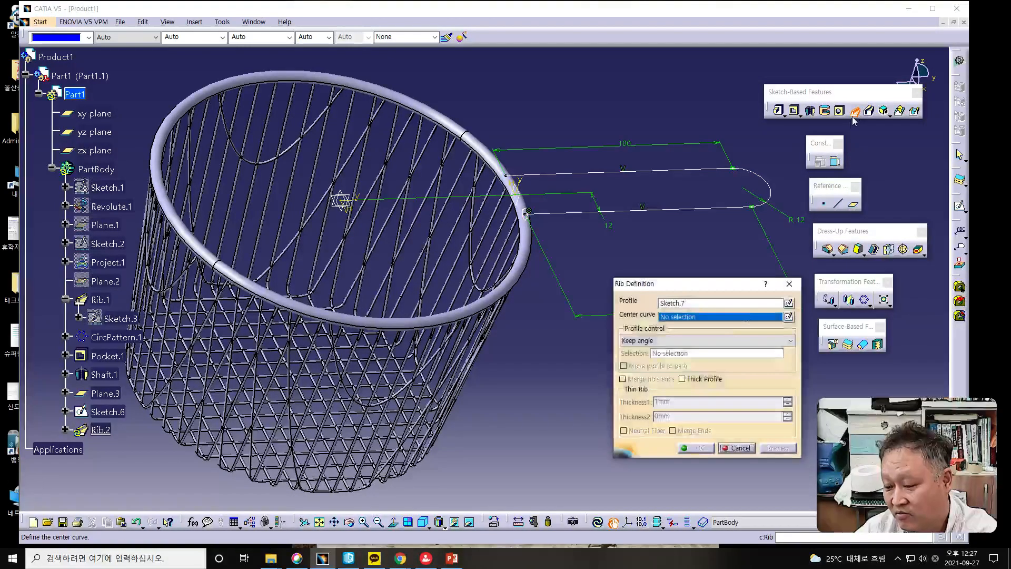
pyautogui.moveTo(715, 289); pyautogui.dragTo(784, 246)
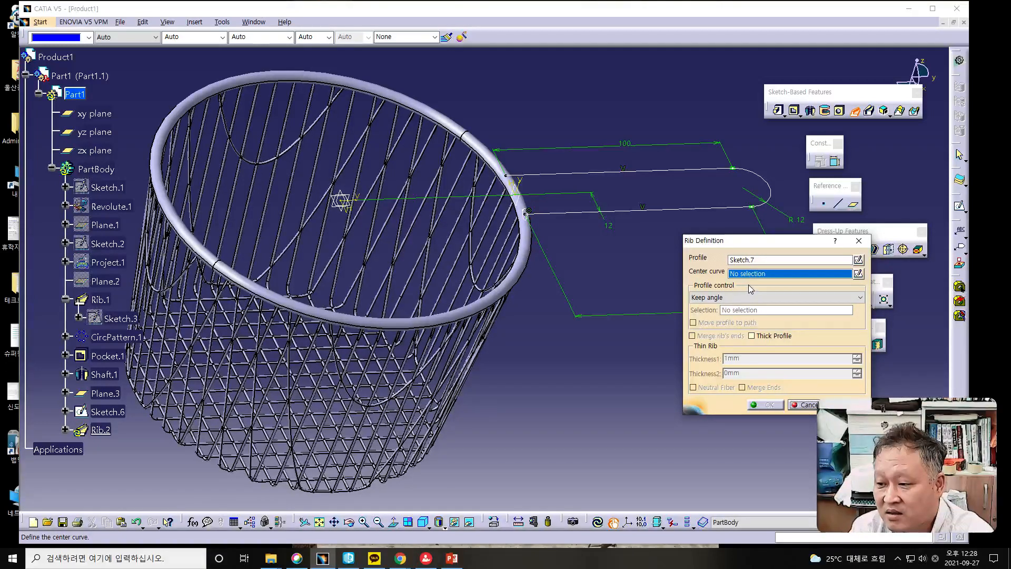
pyautogui.click(675, 209)
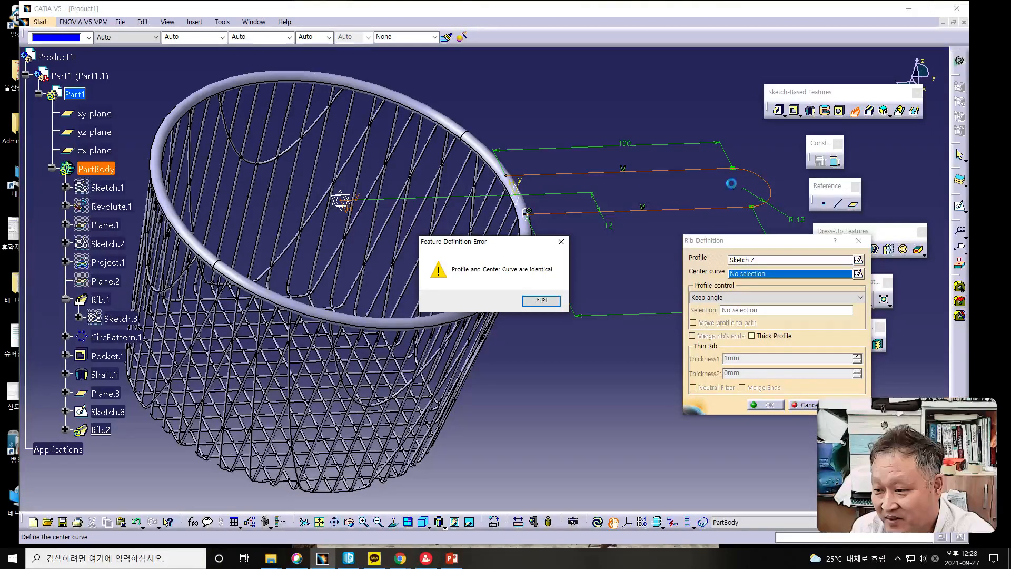
pyautogui.click(541, 300)
pyautogui.click(758, 263)
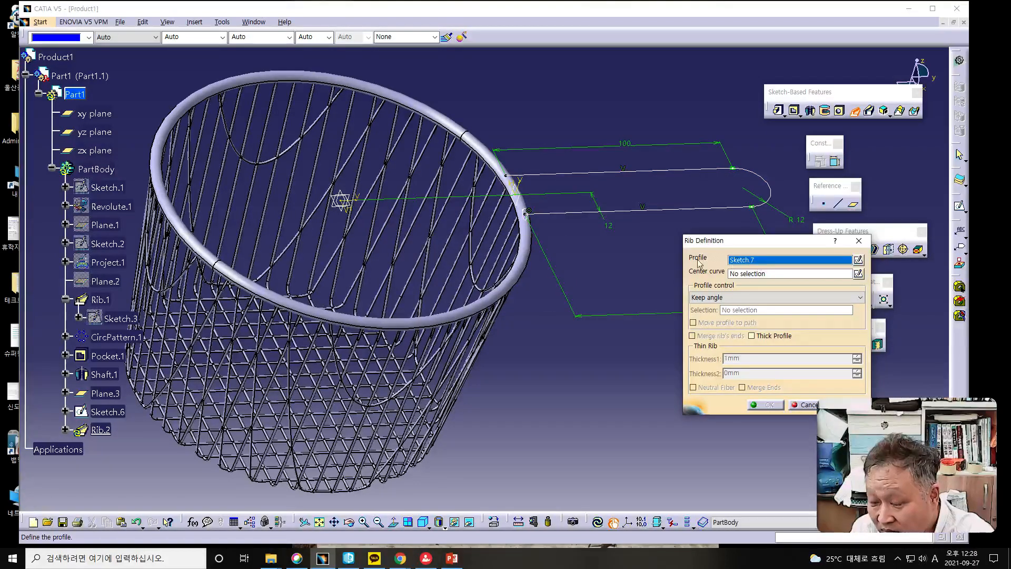
pyautogui.click(528, 213)
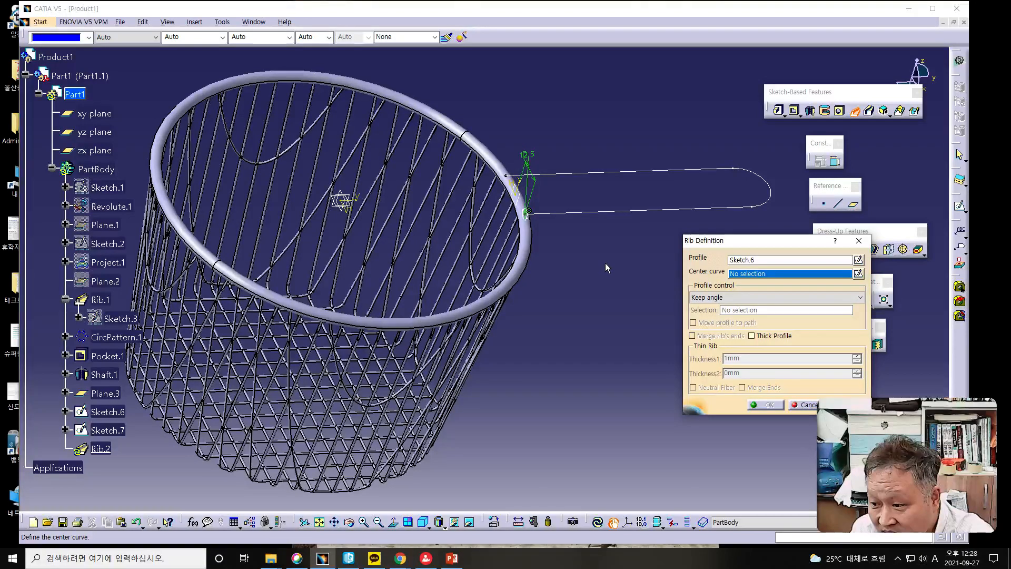
pyautogui.click(623, 210)
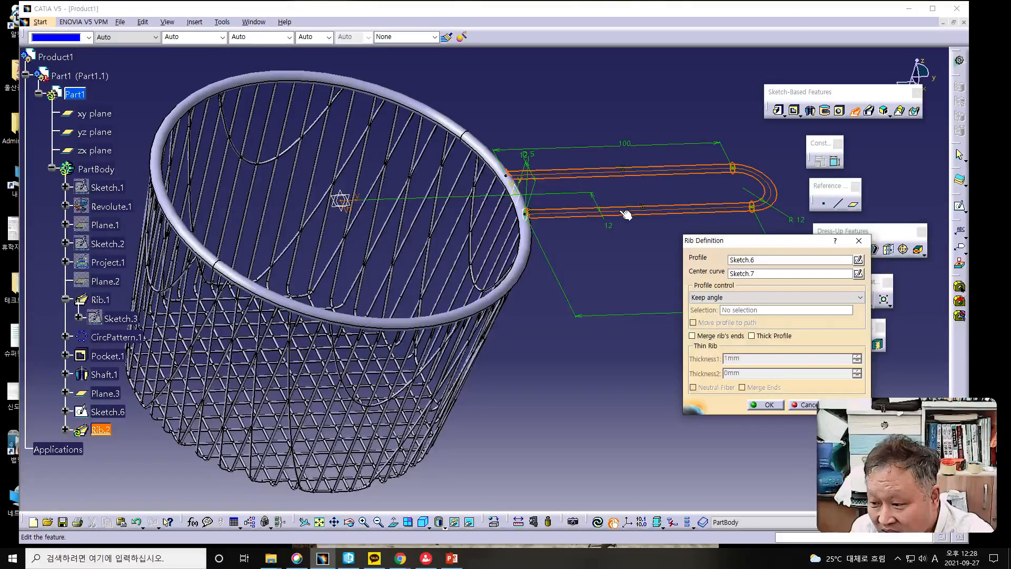
pyautogui.moveTo(770, 240); pyautogui.dragTo(690, 280)
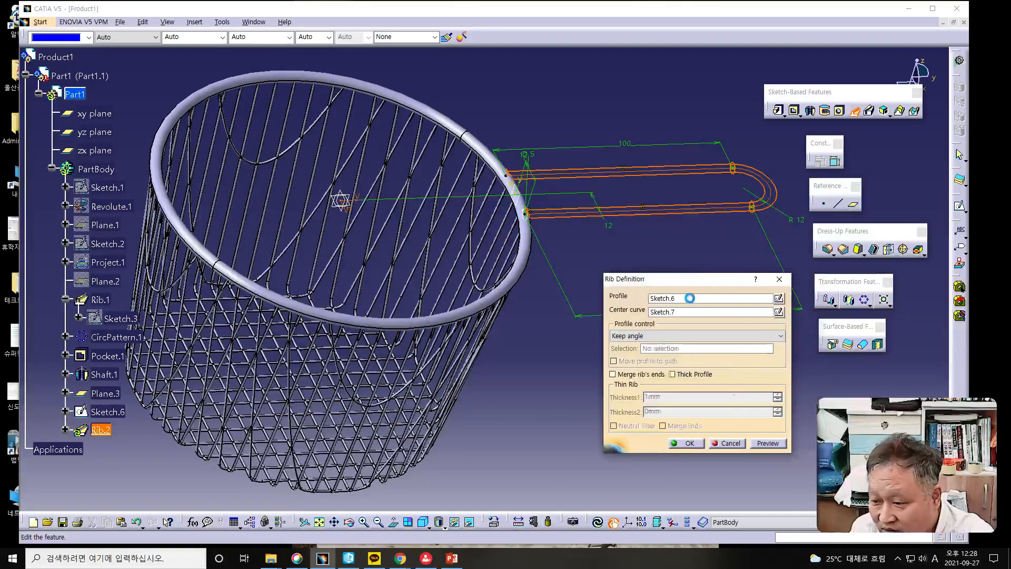
pyautogui.click(763, 444)
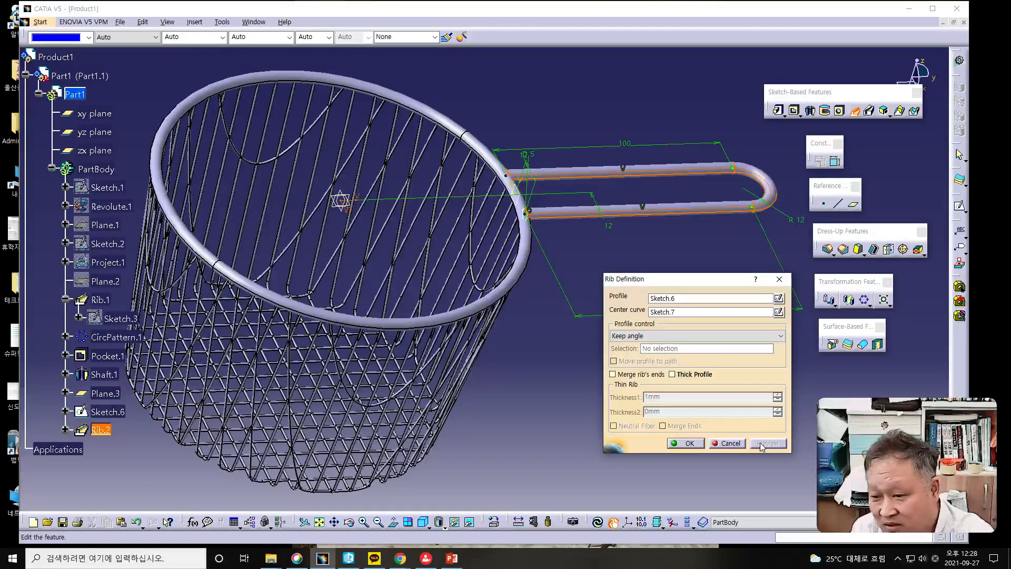
pyautogui.click(688, 445)
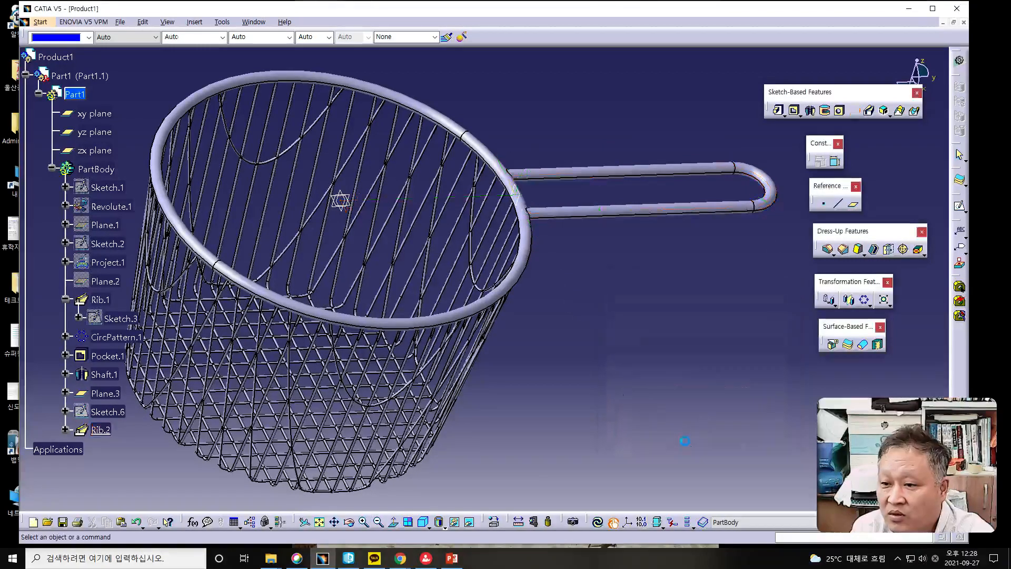
# Step: Open a new sketch on the xy plane
pyautogui.moveTo(637, 329); pyautogui.dragTo(548, 319, button='middle')
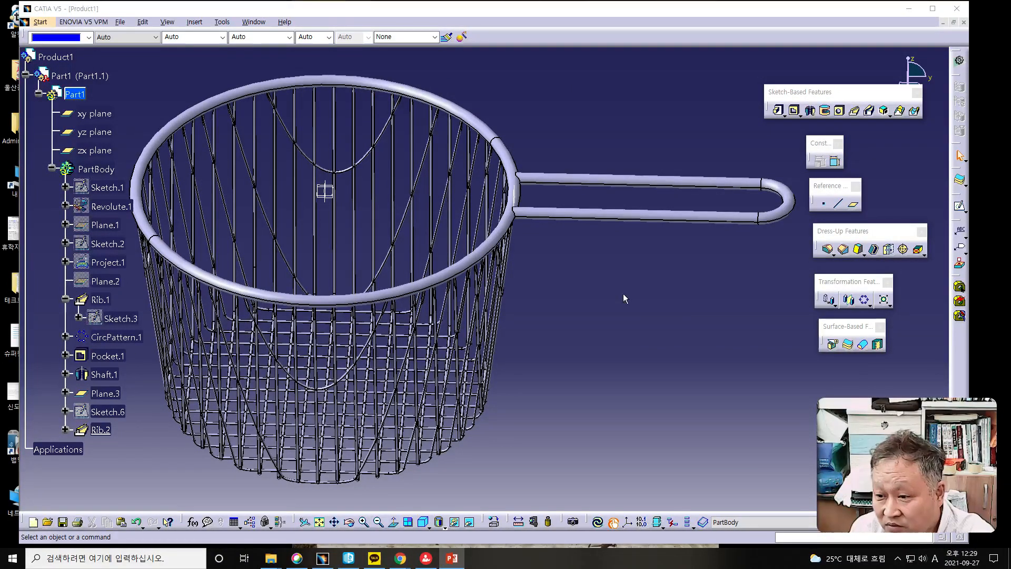
pyautogui.moveTo(628, 295)
pyautogui.mouseDown(button='middle')
pyautogui.moveTo(608, 274)
pyautogui.moveTo(548, 302)
pyautogui.moveTo(542, 273)
pyautogui.moveTo(557, 219)
pyautogui.moveTo(557, 273)
pyautogui.mouseUp(button='middle')
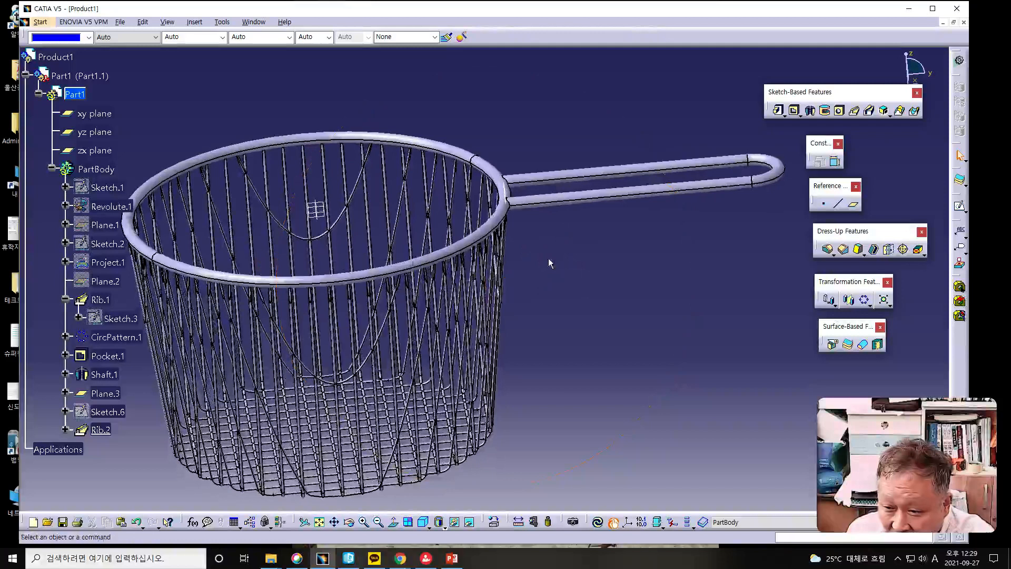
pyautogui.click(323, 212)
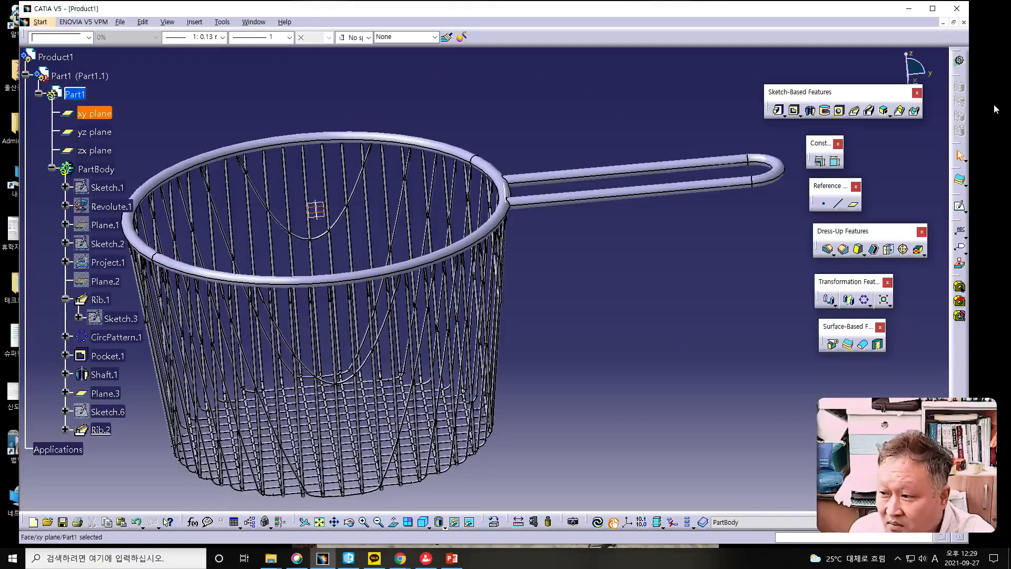
pyautogui.click(958, 207)
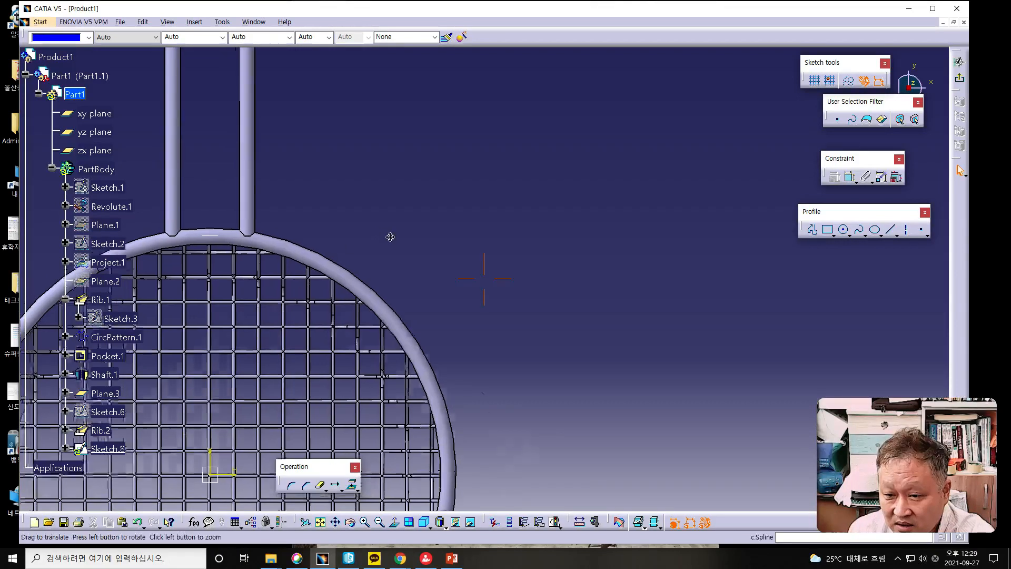
# Step: Sketch a rectangle spanning both straight handle bars, with its lower right corner at about H 14.3 mm, V 113 mm
pyautogui.click(827, 230)
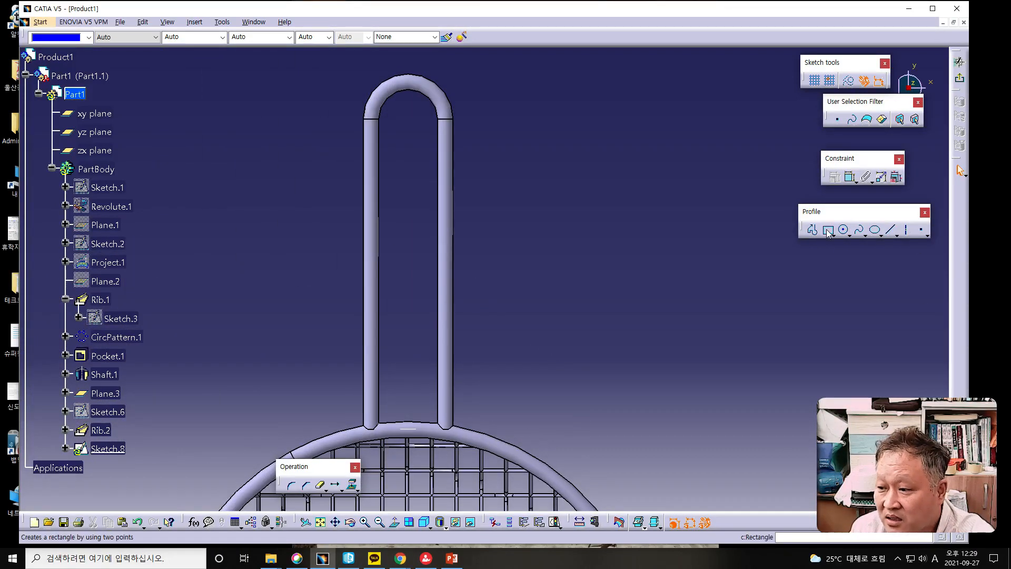
pyautogui.click(365, 186)
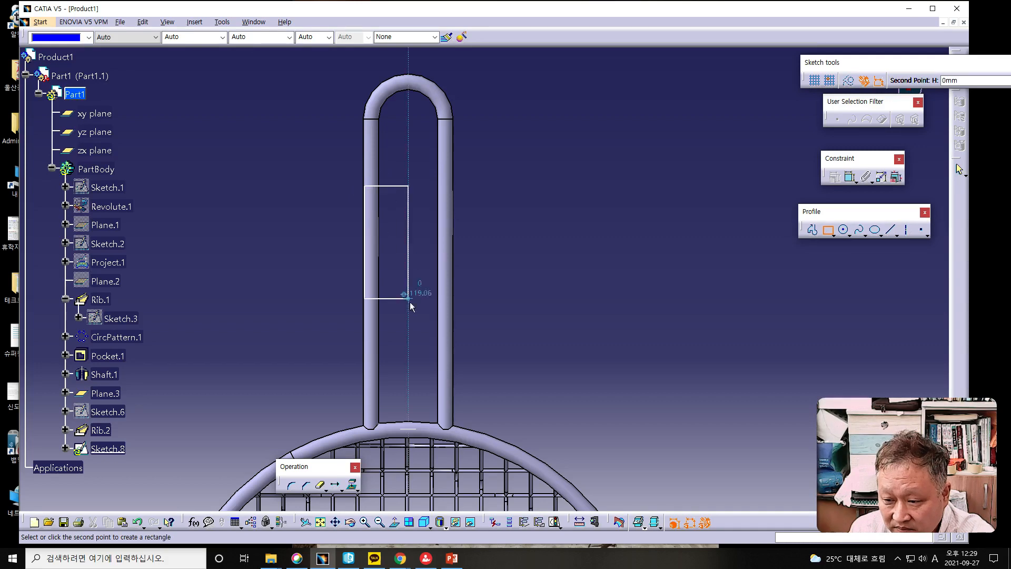
pyautogui.click(452, 317)
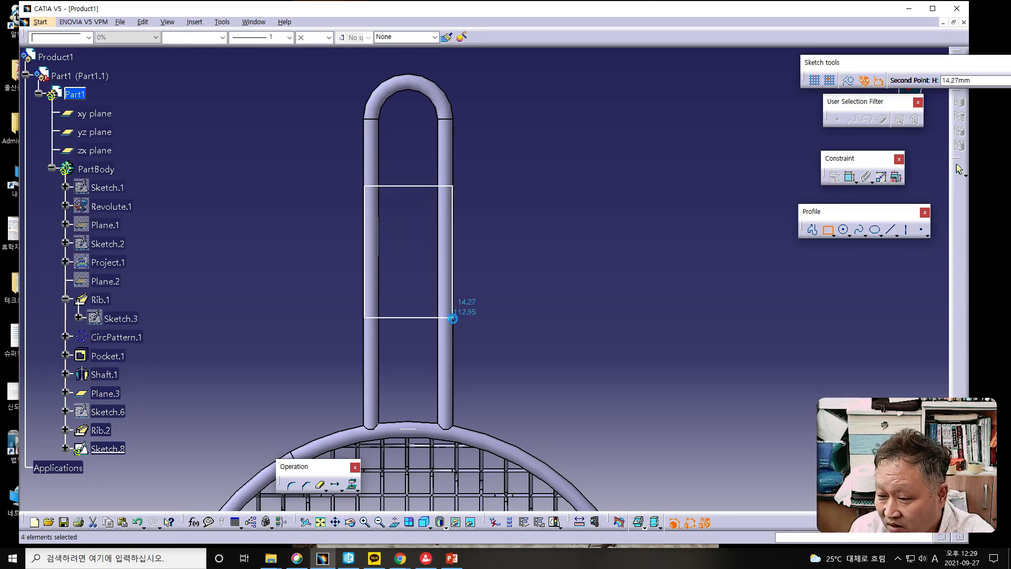
pyautogui.click(540, 337)
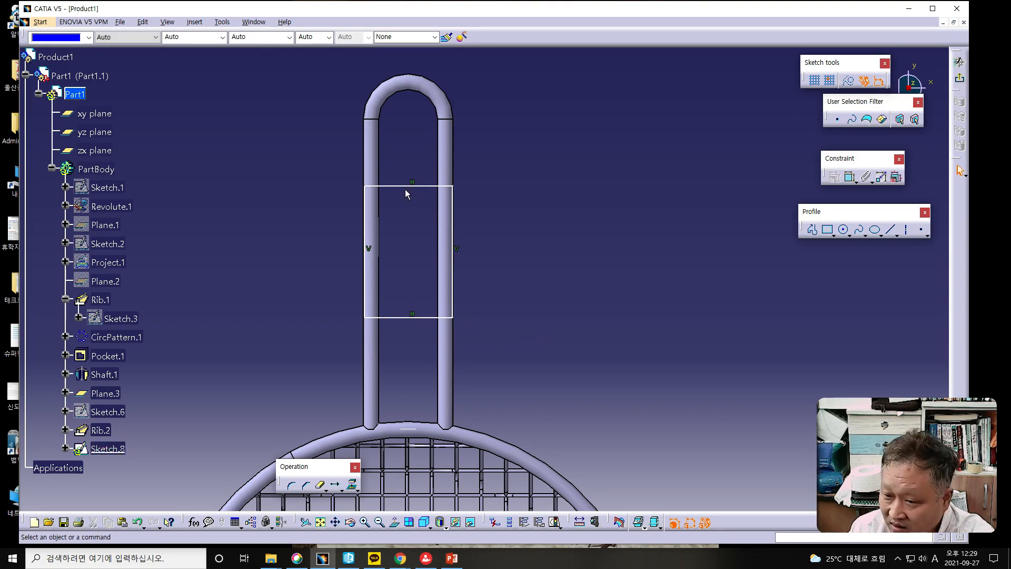
# Step: Raise the rectangle's top edge to the start of the handle's bend and make it coincident with the rib edge there
pyautogui.moveTo(415, 186); pyautogui.dragTo(415, 121)
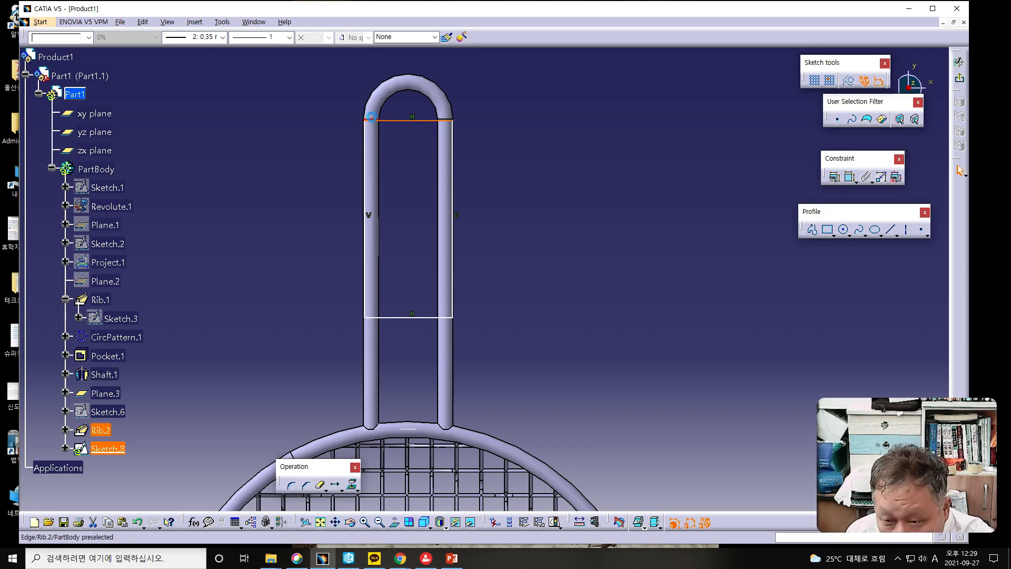
pyautogui.click(835, 178)
pyautogui.click(741, 139)
pyautogui.click(737, 240)
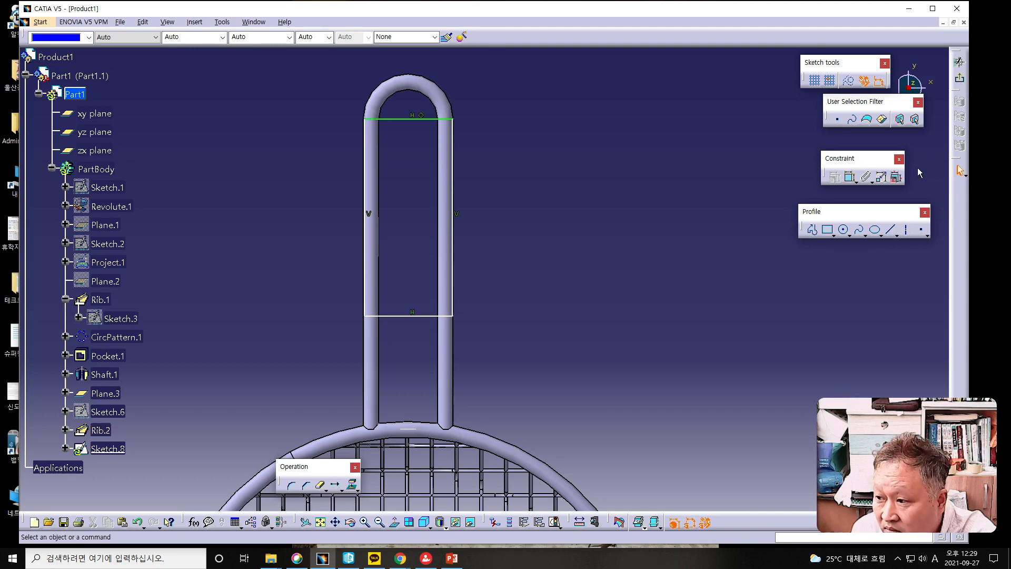
pyautogui.moveTo(911, 415)
pyautogui.mouseDown()
pyautogui.moveTo(883, 531)
pyautogui.moveTo(962, 509)
pyautogui.moveTo(923, 397)
pyautogui.moveTo(906, 413)
pyautogui.mouseUp()
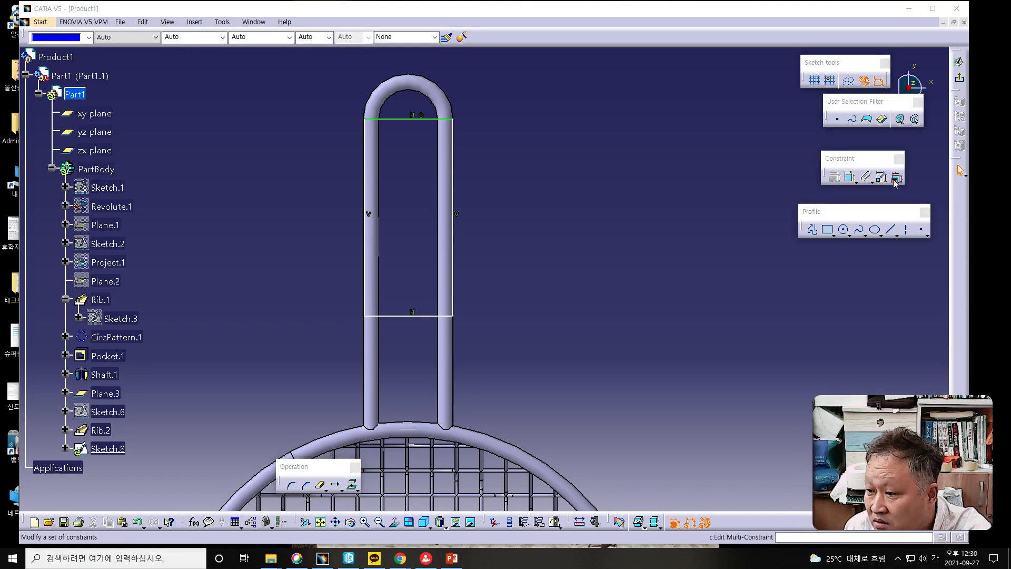
pyautogui.moveTo(604, 285); pyautogui.dragTo(597, 250, button='middle')
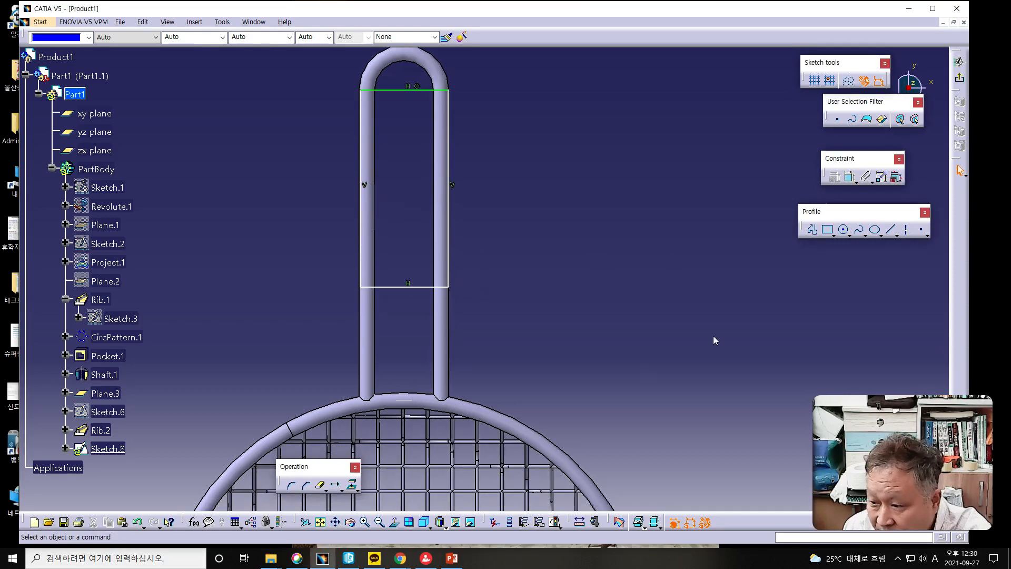
pyautogui.moveTo(860, 274); pyautogui.dragTo(859, 269)
pyautogui.click(893, 287)
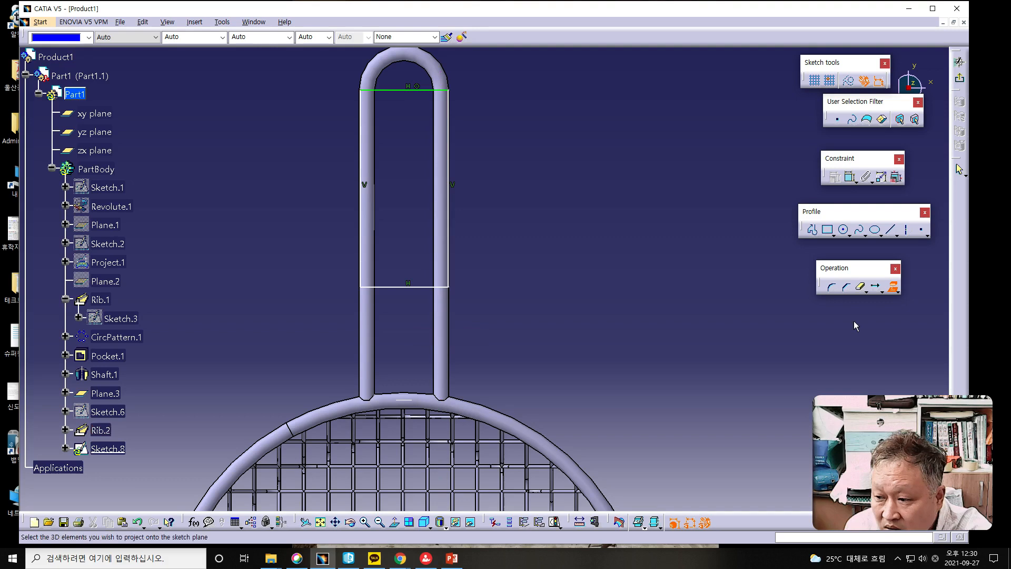
pyautogui.press('Escape')
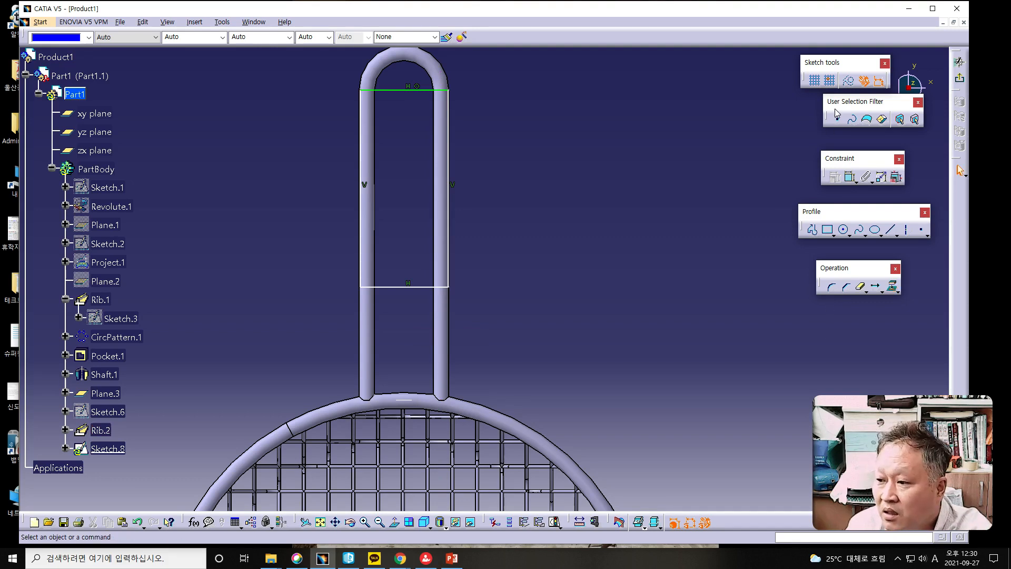
# Step: Dimension the width of the rectangle along its lower edge and set it to 28 mm
pyautogui.click(849, 177)
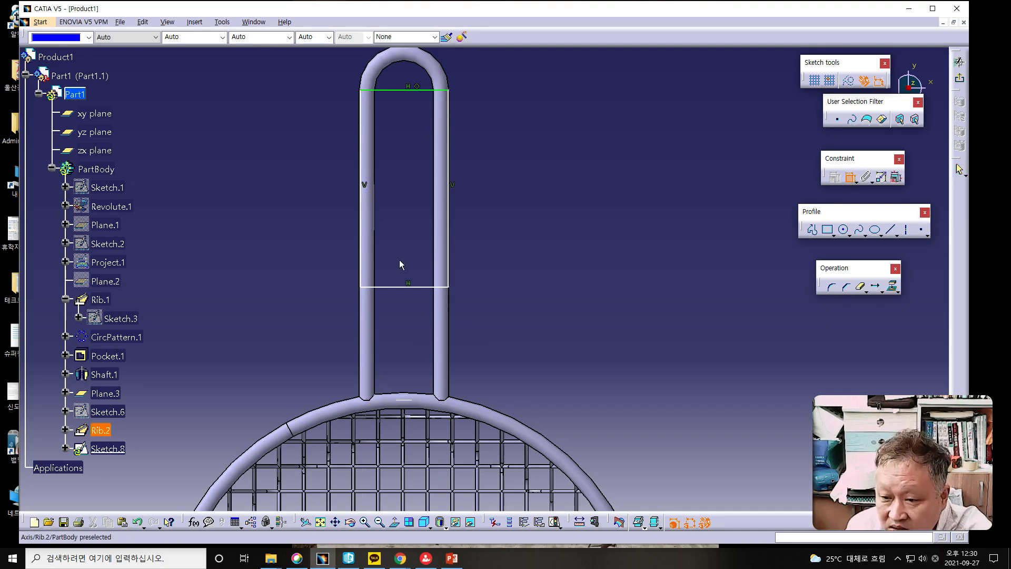
pyautogui.click(404, 287)
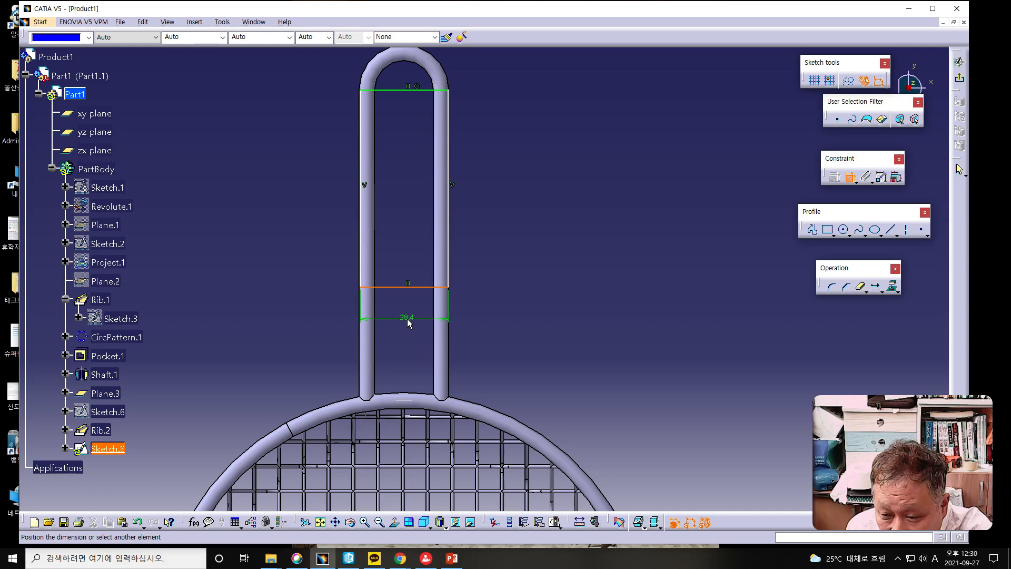
pyautogui.click(408, 322)
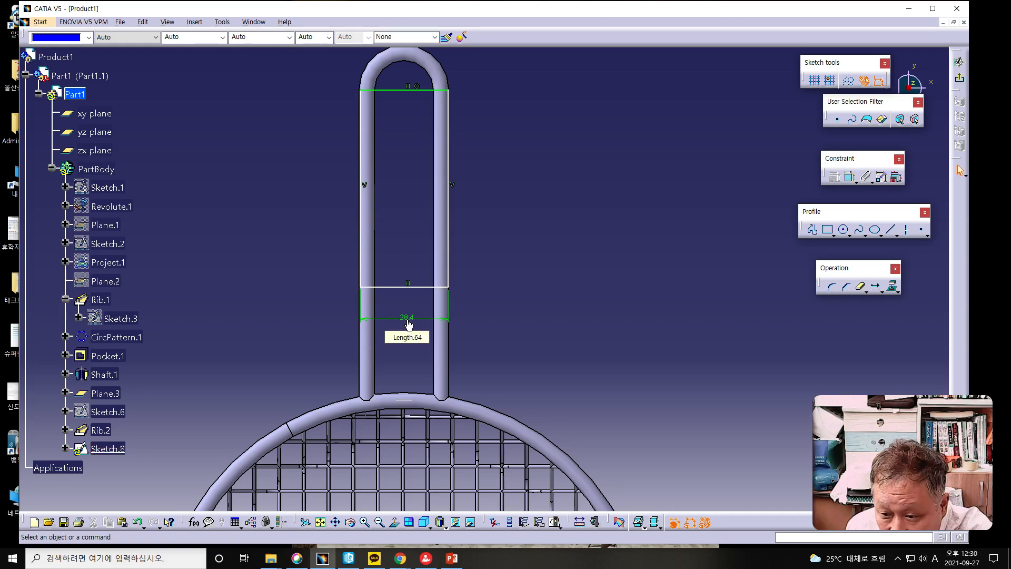
pyautogui.doubleClick(408, 319)
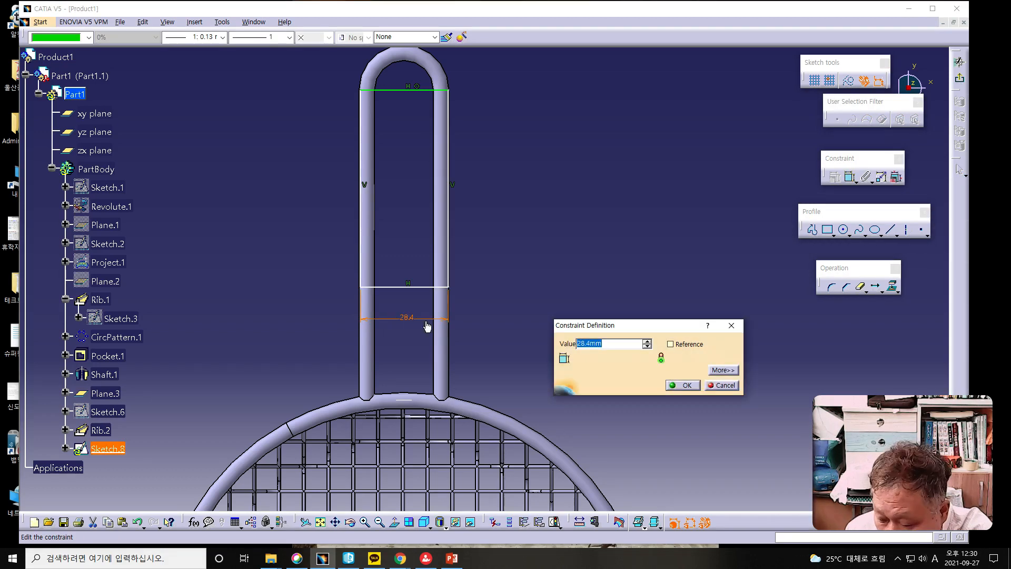
pyautogui.write('28')
pyautogui.press('Return')
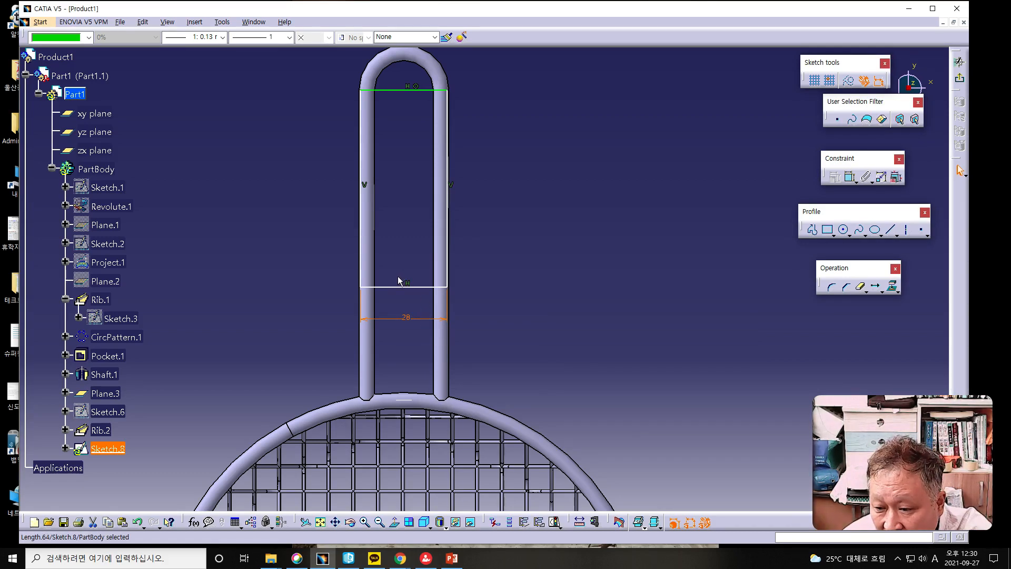
# Step: Make the rectangle's two vertical sides symmetric about the vertical sketch axis
pyautogui.moveTo(551, 342); pyautogui.dragTo(523, 214, button='middle')
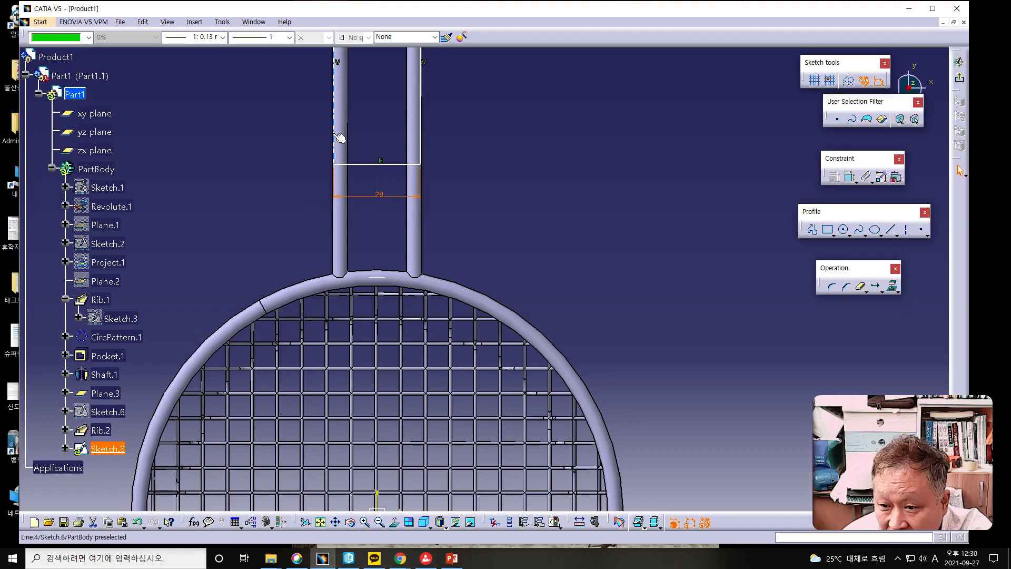
pyautogui.click(332, 138)
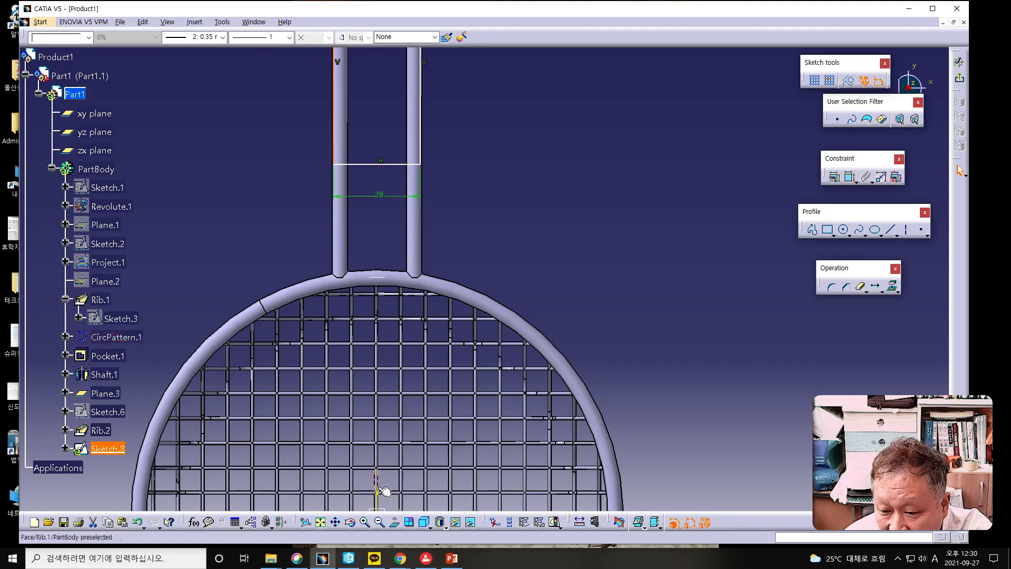
pyautogui.keyDown('ctrl'); pyautogui.click(420, 145); pyautogui.keyUp('ctrl')
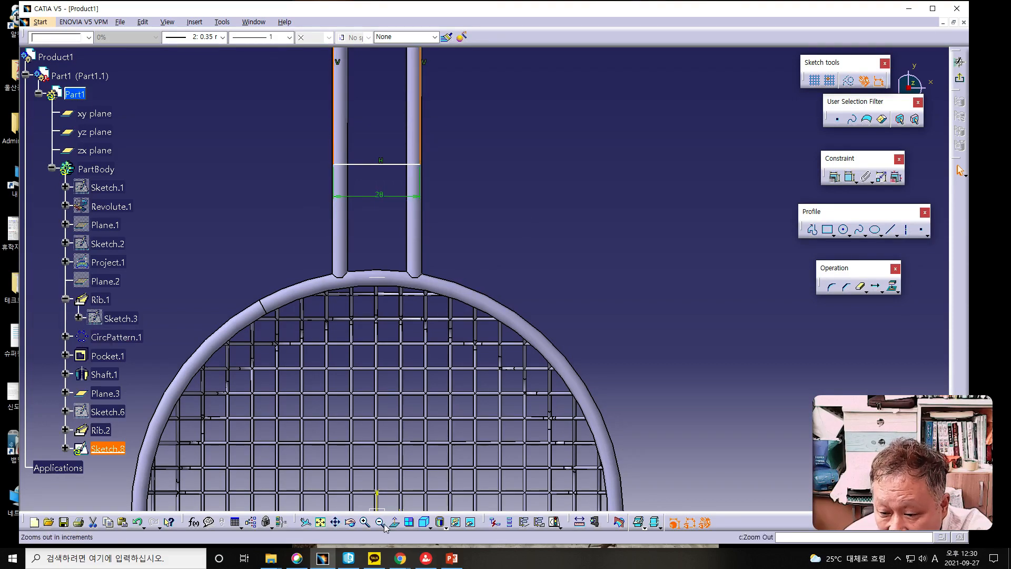
pyautogui.keyDown('ctrl'); pyautogui.click(377, 498); pyautogui.keyUp('ctrl')
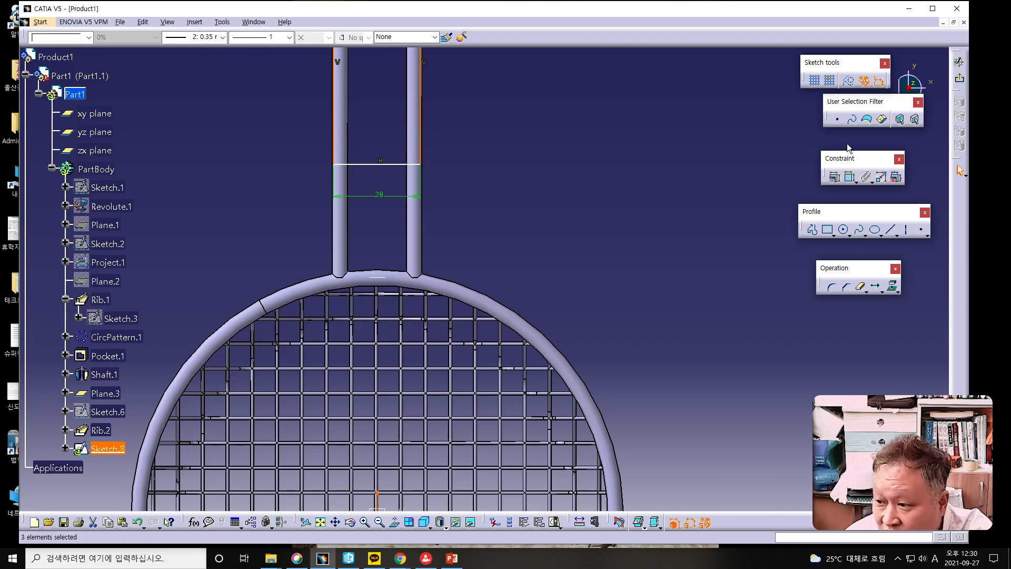
pyautogui.click(835, 179)
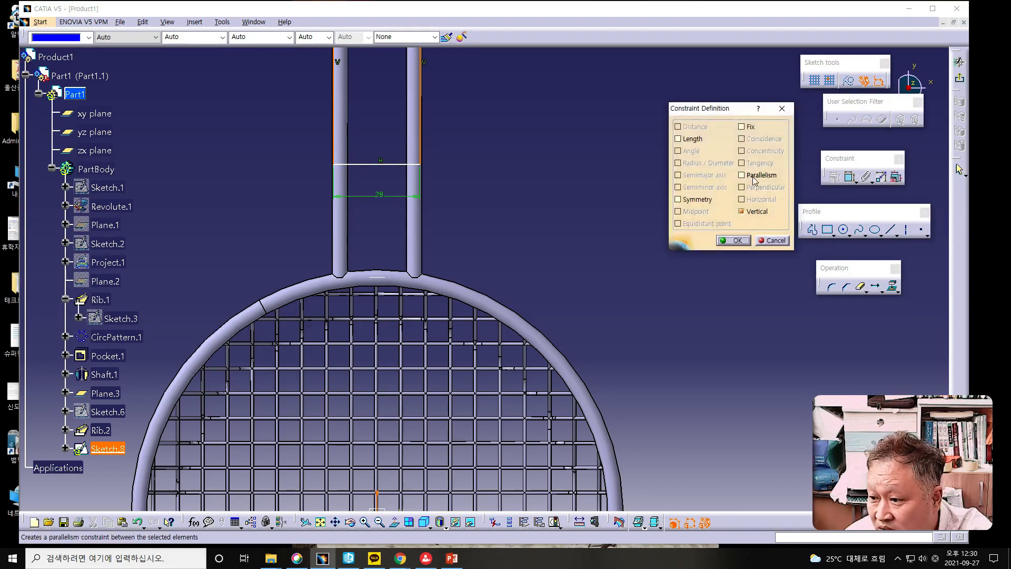
pyautogui.click(678, 199)
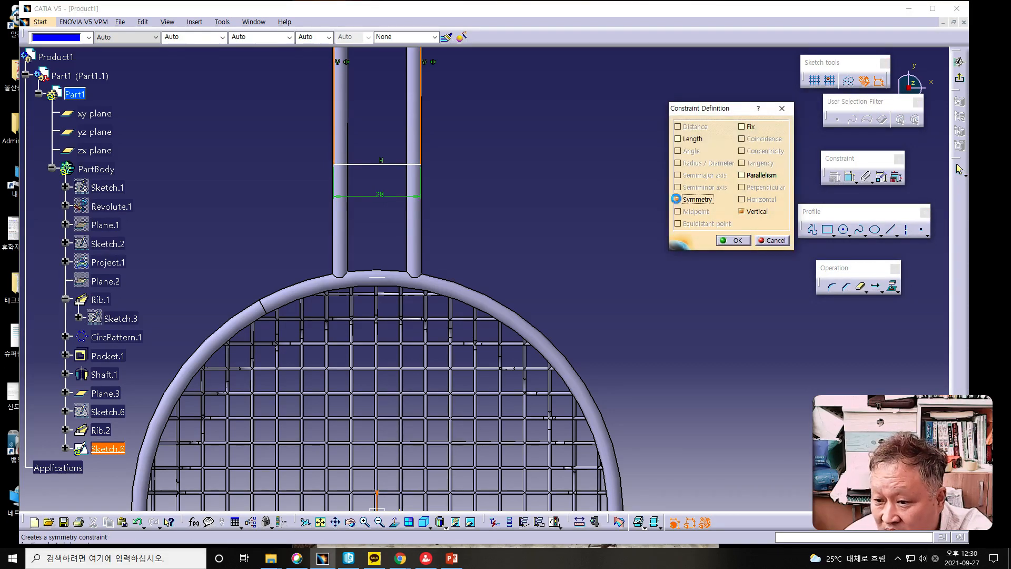
pyautogui.click(732, 240)
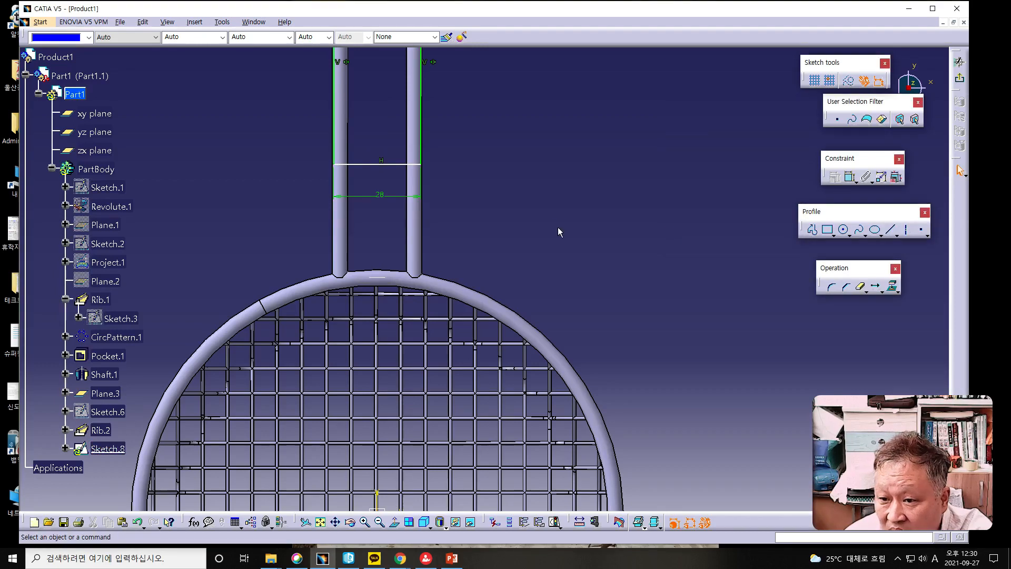
# Step: Dimension the length of the rectangle's left vertical side and set it to 65 mm
pyautogui.moveTo(561, 223); pyautogui.dragTo(548, 361, button='middle')
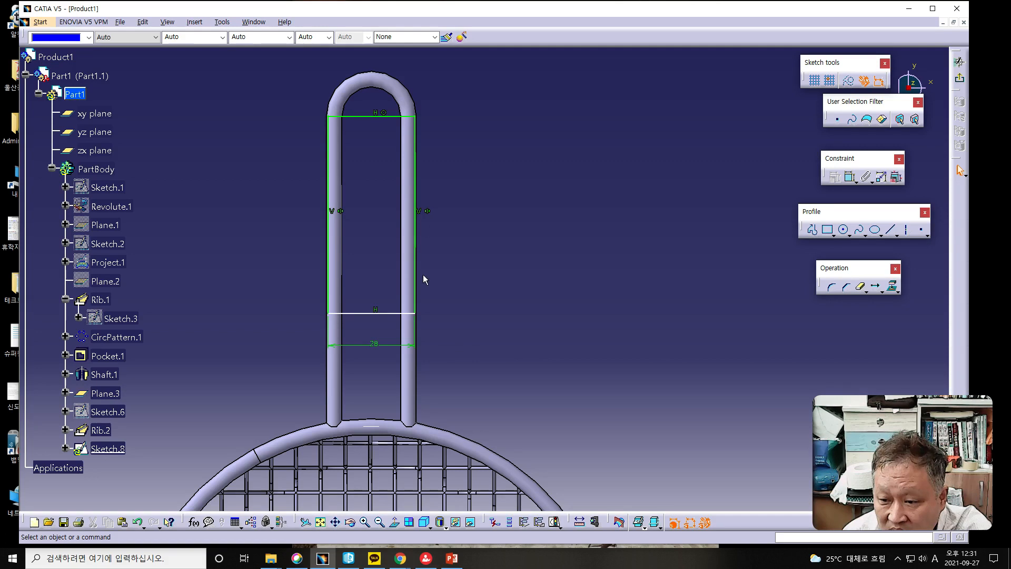
pyautogui.click(415, 263)
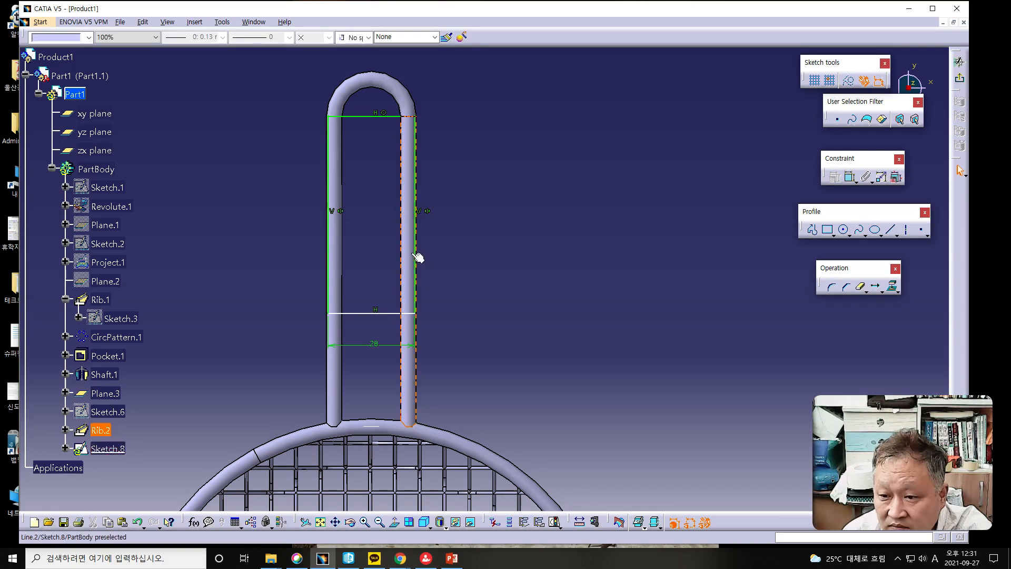
pyautogui.click(329, 243)
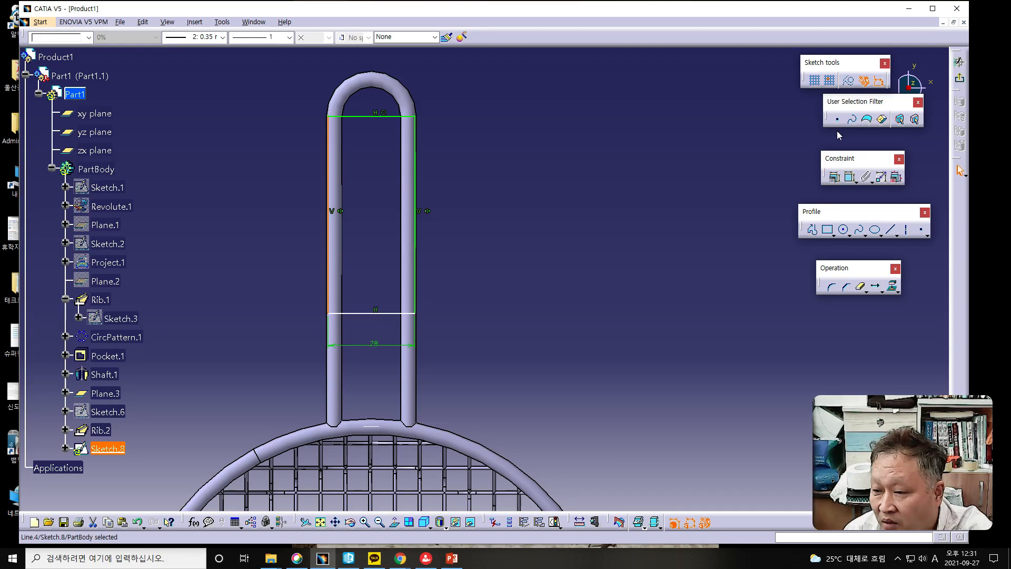
pyautogui.click(850, 176)
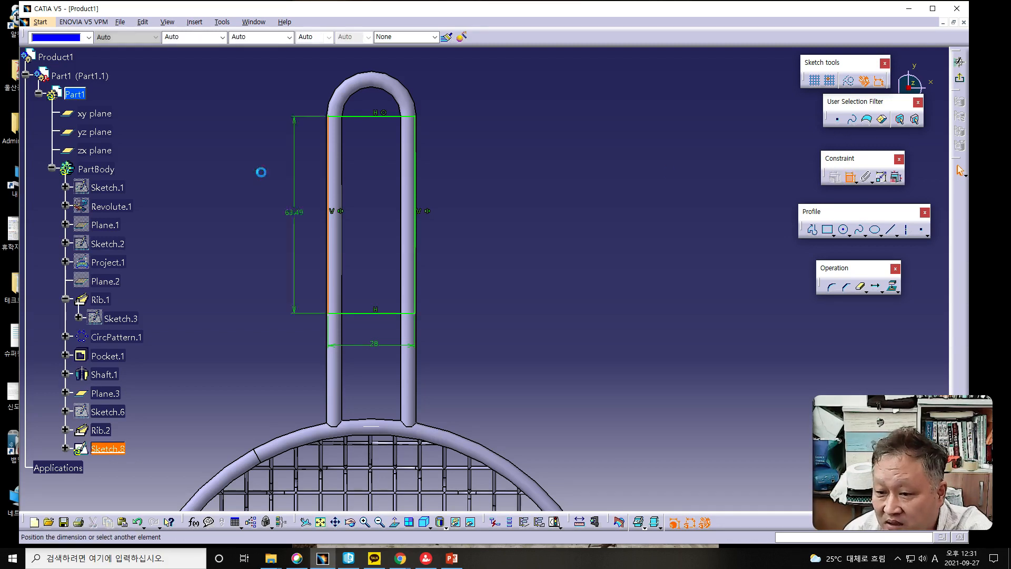
pyautogui.click(265, 210)
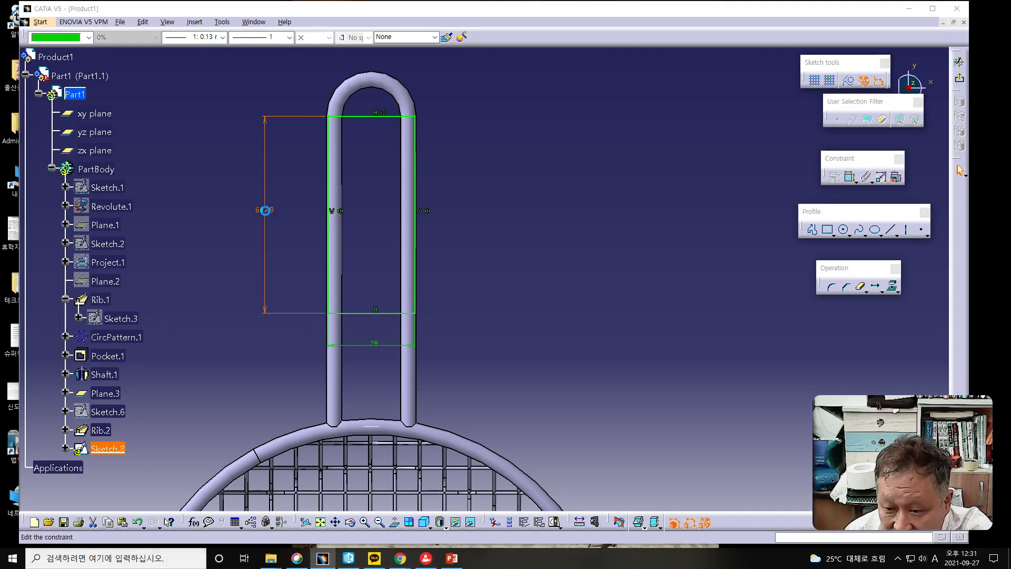
pyautogui.doubleClick(265, 210)
pyautogui.write('65mm')
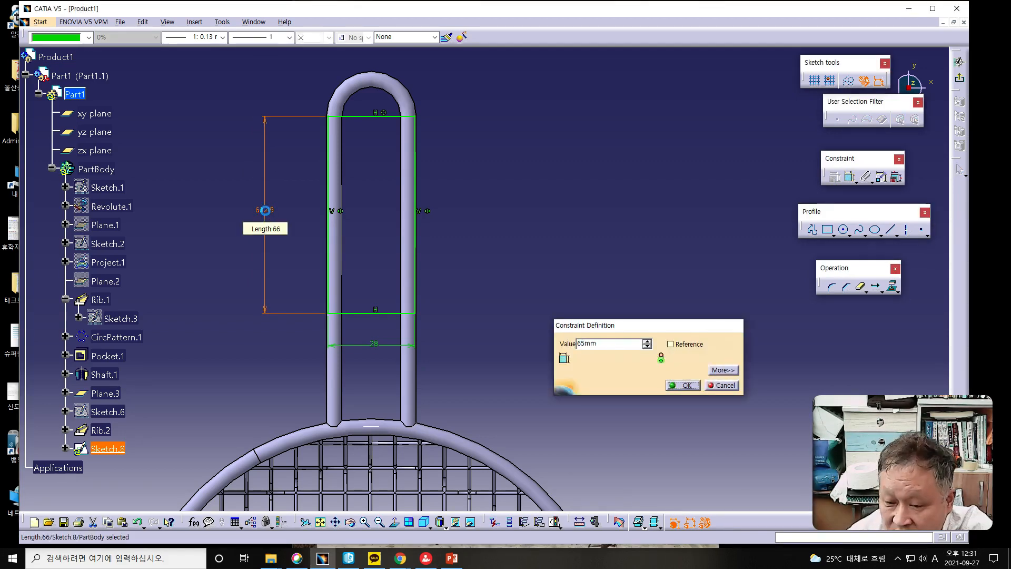
pyautogui.press('Return')
pyautogui.click(498, 291)
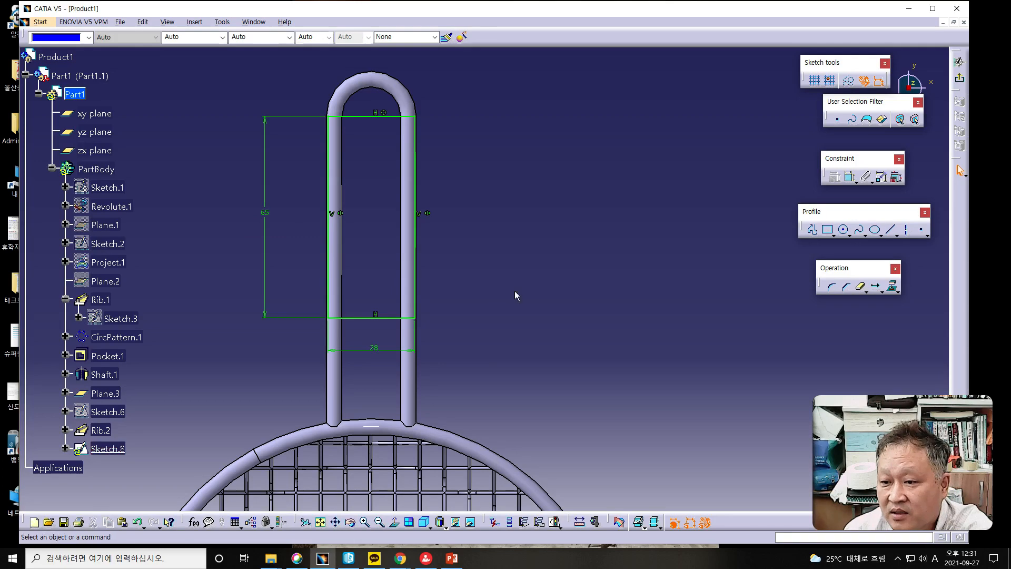
# Step: Exit the sketch and set up a pad of the rectangle with a 5 mm length and mirrored extent
pyautogui.click(959, 78)
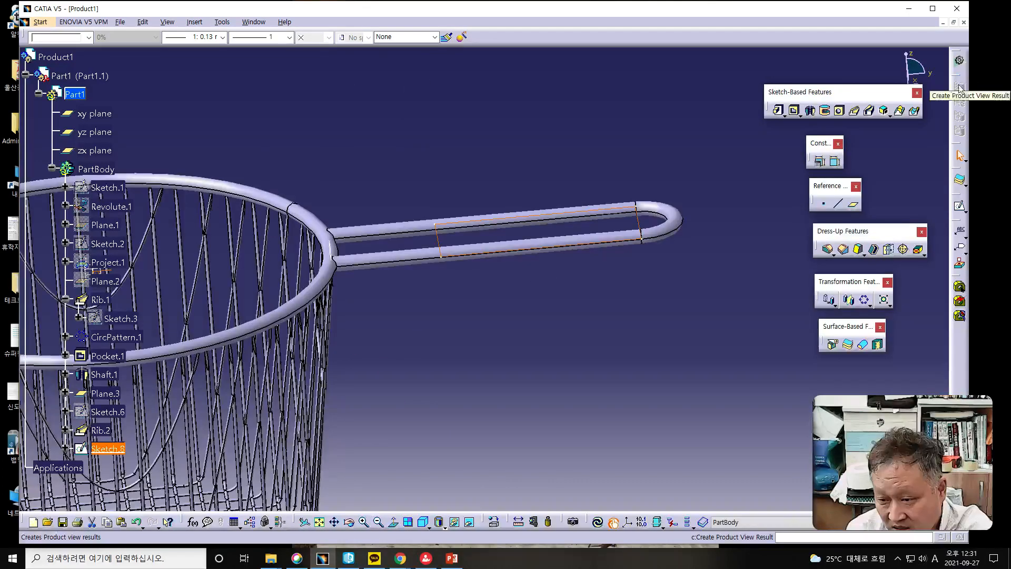
pyautogui.moveTo(475, 367); pyautogui.dragTo(454, 377, button='middle')
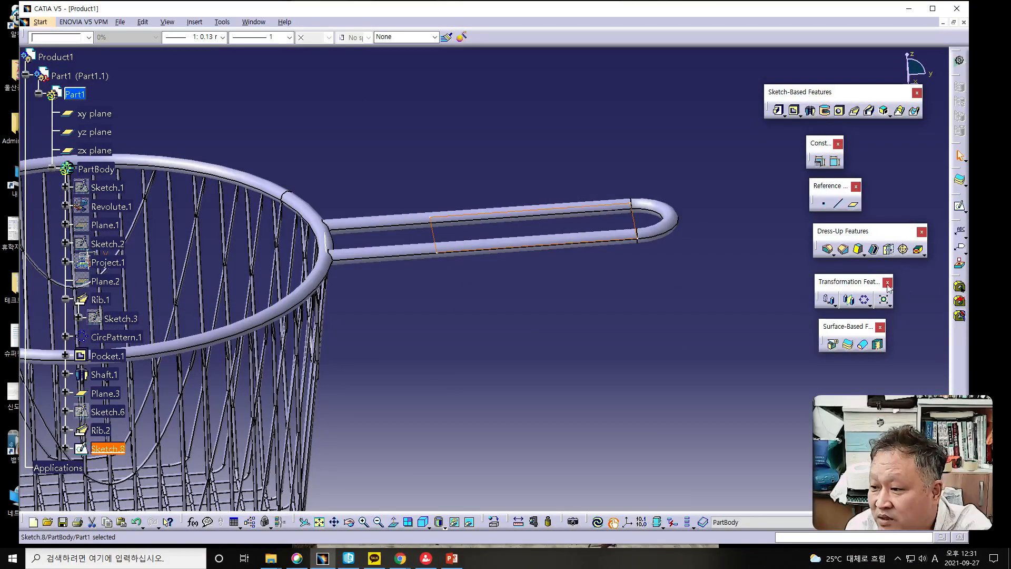
pyautogui.click(780, 110)
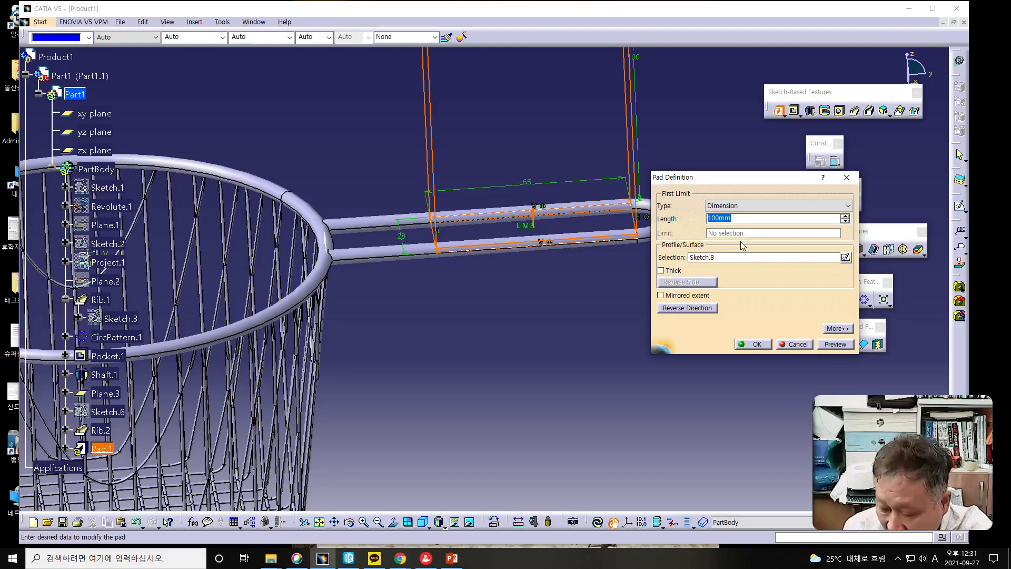
pyautogui.write('5')
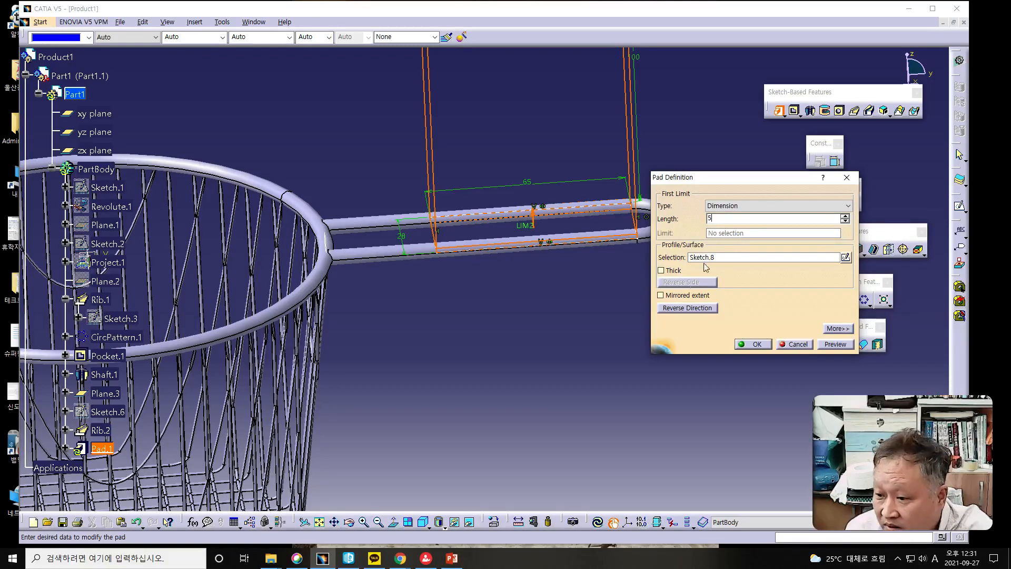
pyautogui.click(660, 296)
pyautogui.moveTo(485, 383); pyautogui.dragTo(586, 315, button='middle')
# Step: Reduce the mirrored pad's length, trying 2 mm and settling on 2.5 mm, and create the grip pad
pyautogui.moveTo(734, 218); pyautogui.dragTo(564, 214)
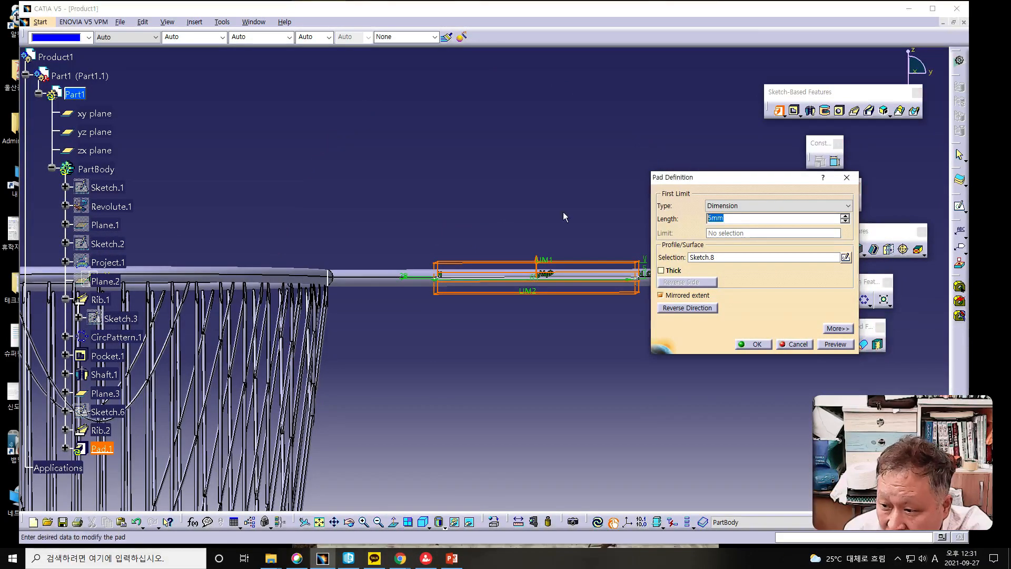
pyautogui.write('2')
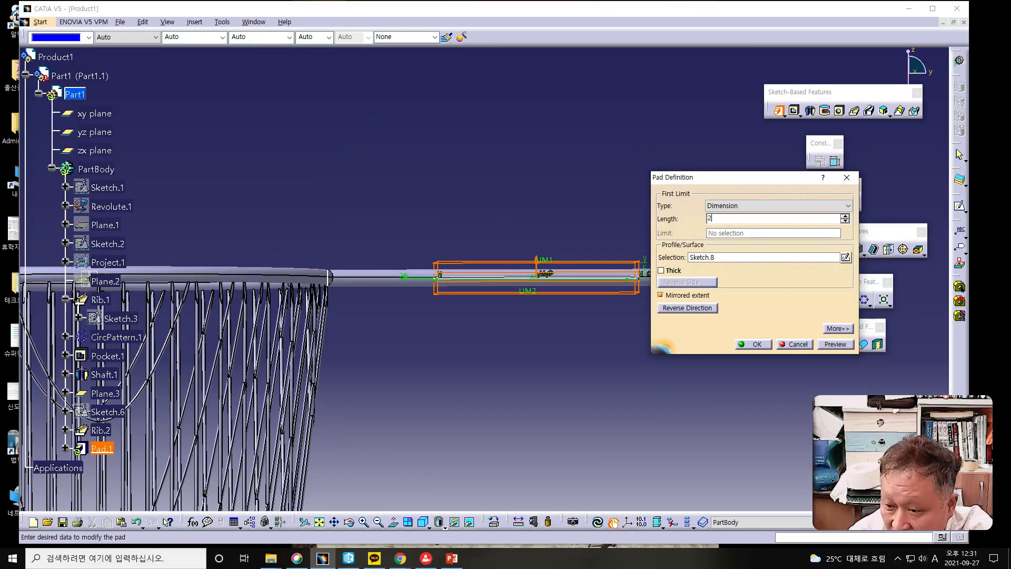
pyautogui.click(823, 346)
pyautogui.moveTo(733, 218); pyautogui.dragTo(551, 211)
pyautogui.write('2.5')
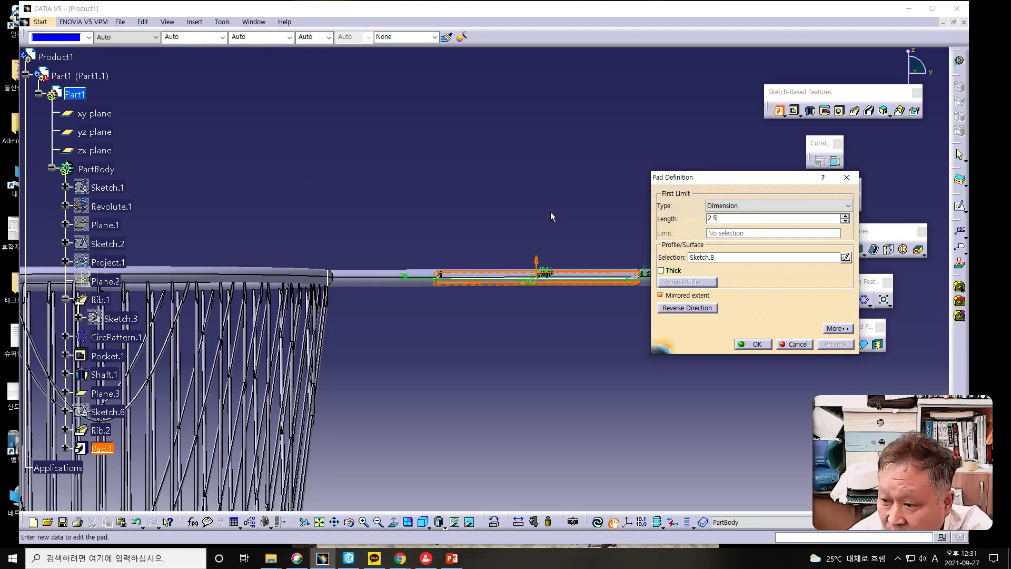
pyautogui.click(757, 344)
# Step: Update the part and examine the finished mesh basket with its handle and grip plate
pyautogui.moveTo(422, 232); pyautogui.dragTo(711, 305, button='middle')
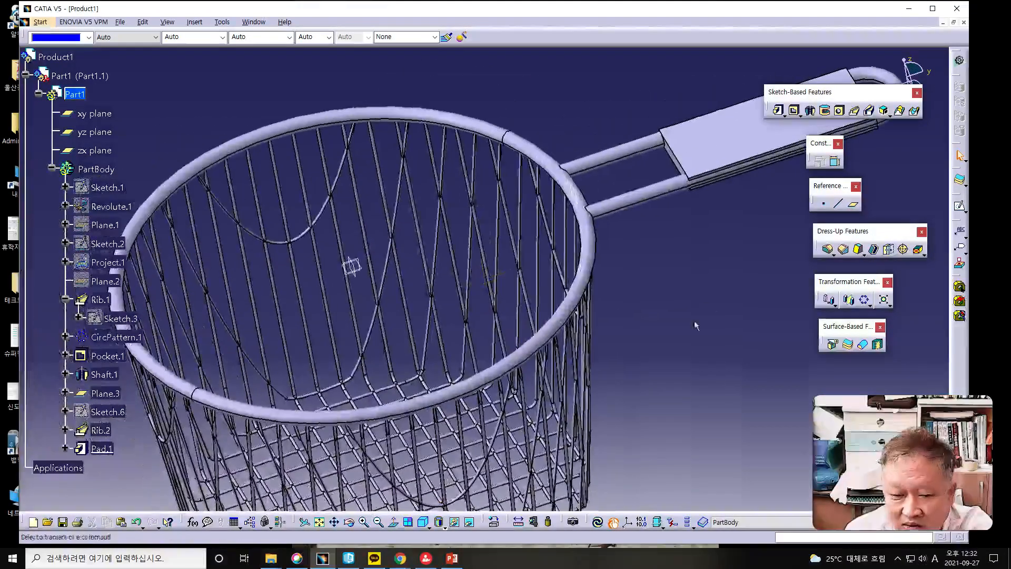
pyautogui.moveTo(416, 556)
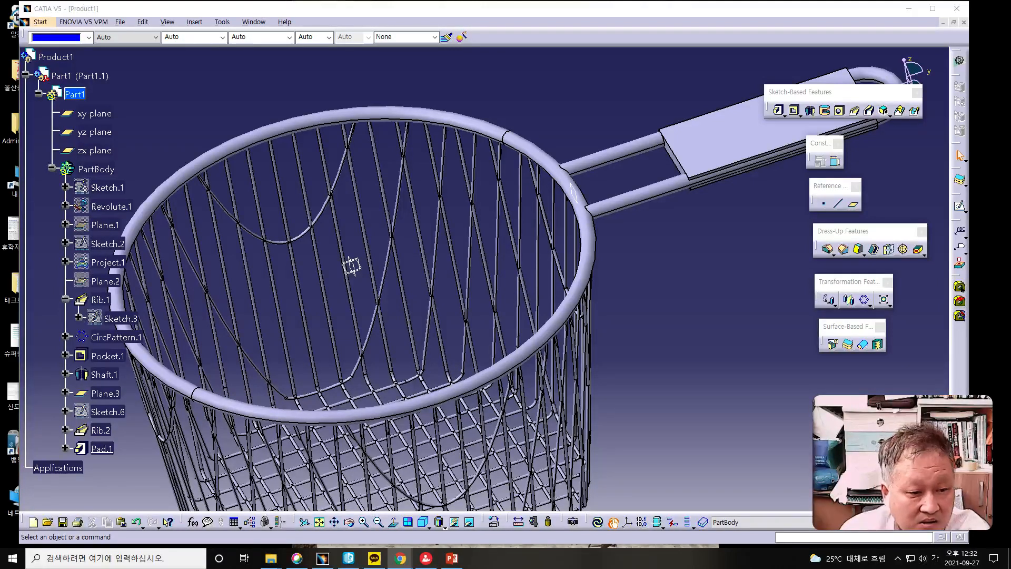
pyautogui.moveTo(677, 219); pyautogui.dragTo(614, 285, button='middle')
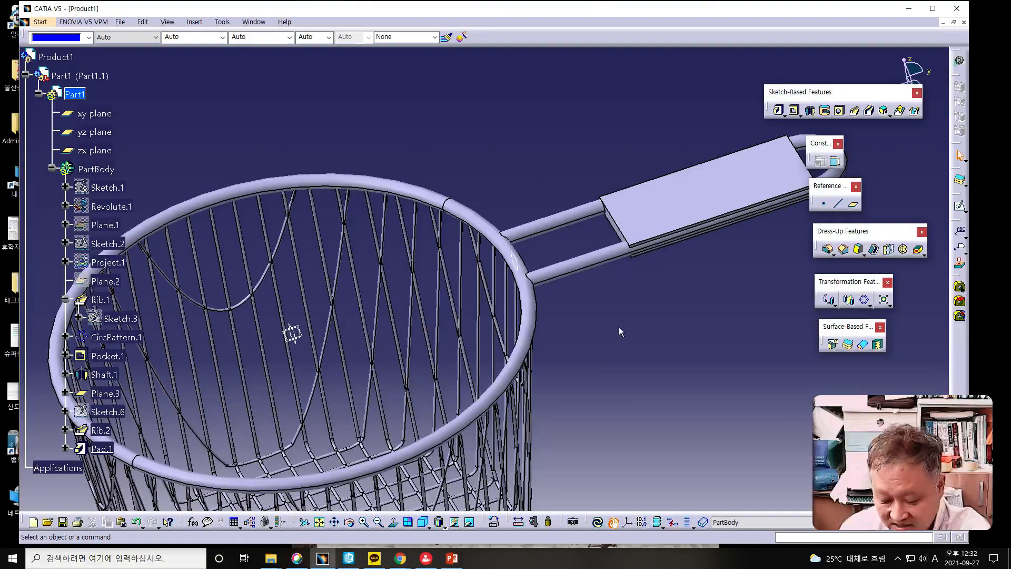
pyautogui.moveTo(654, 349); pyautogui.dragTo(637, 290, button='middle')
pyautogui.hotkey('alt', 'Tab')
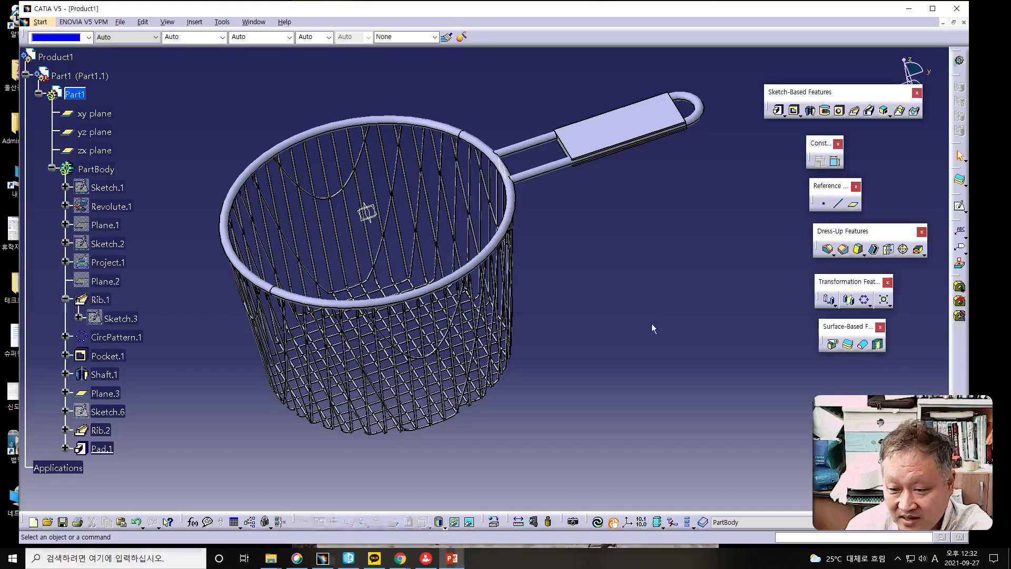
pyautogui.click(633, 327)
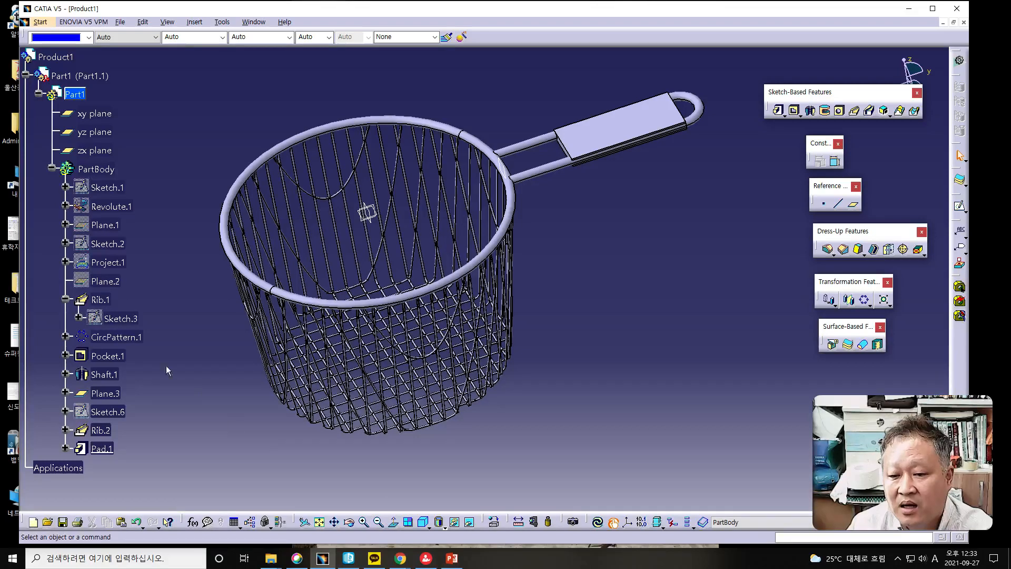
pyautogui.click(598, 521)
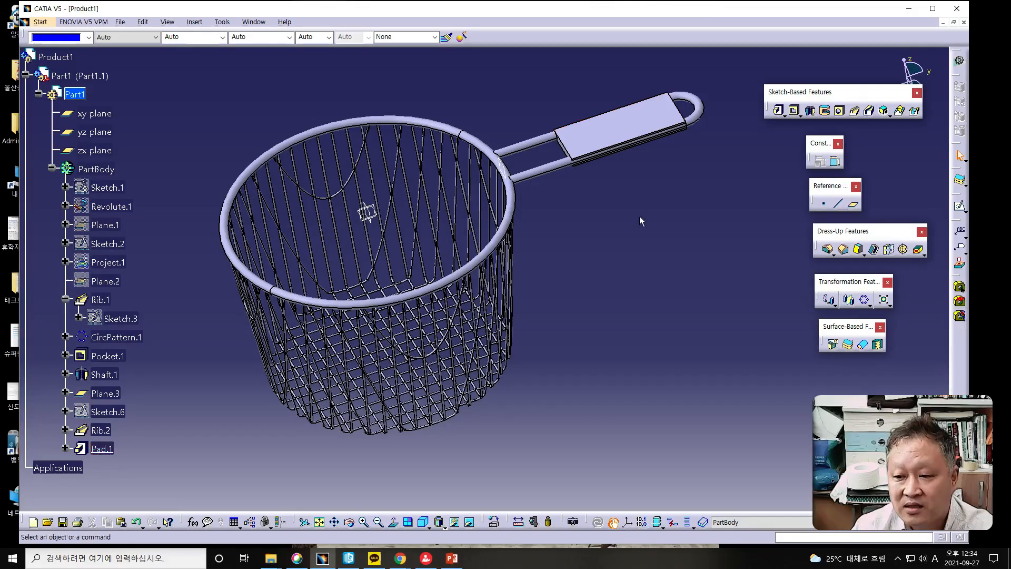
pyautogui.moveTo(632, 253); pyautogui.dragTo(589, 289, button='middle')
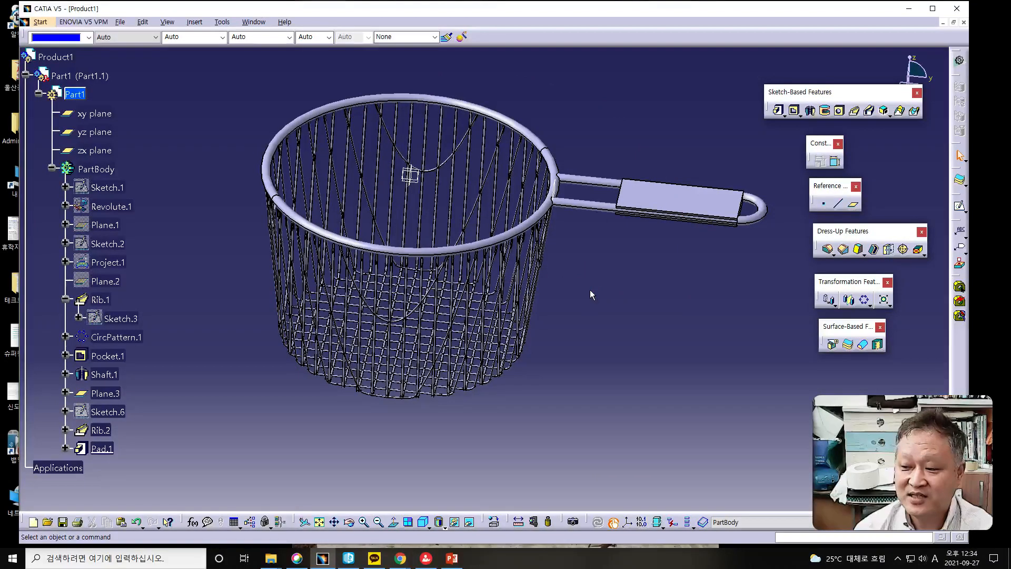